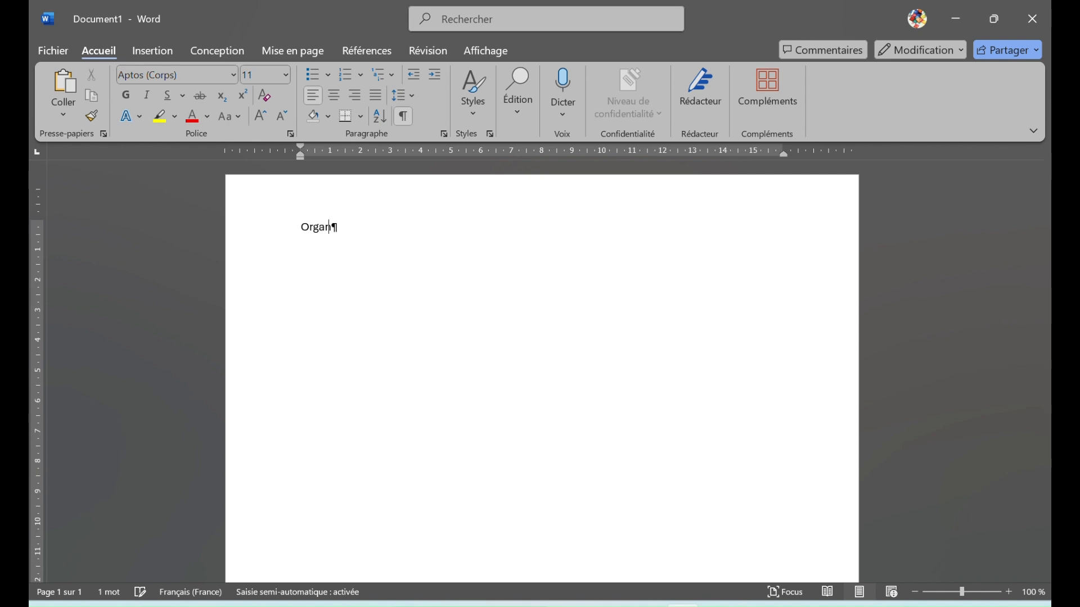
Step: Complete the title as "Organigramme de l'entreprise" and add two empty paragraphs below it
type("gramme de l'entreprise")
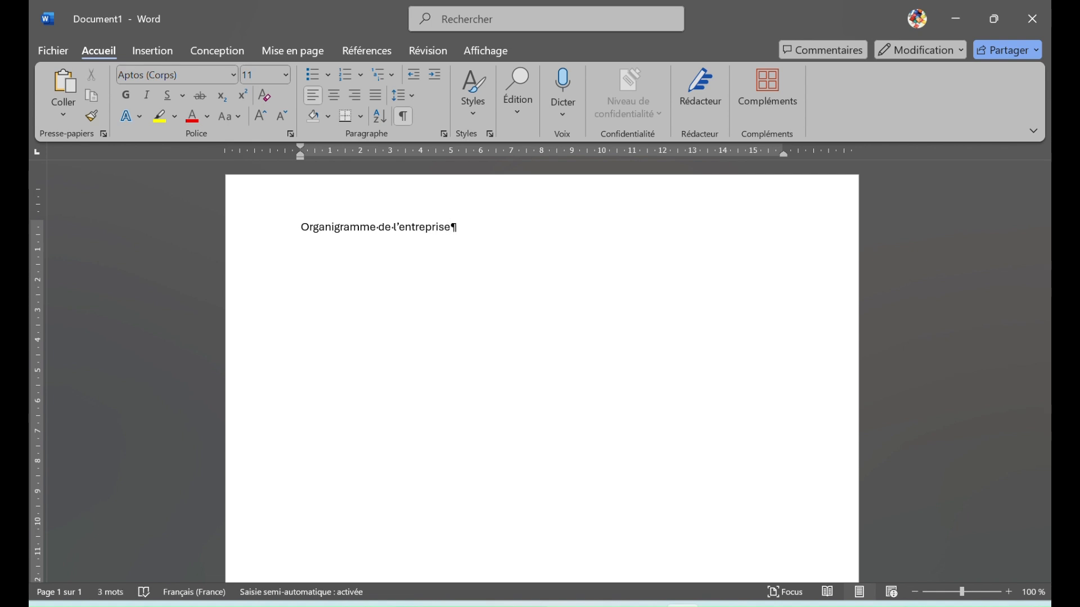
key("Return")
key("Return")
Step: Format the title line as centred, 20 pt text in the Felix Titling font
left_click(234, 236)
left_click(333, 96)
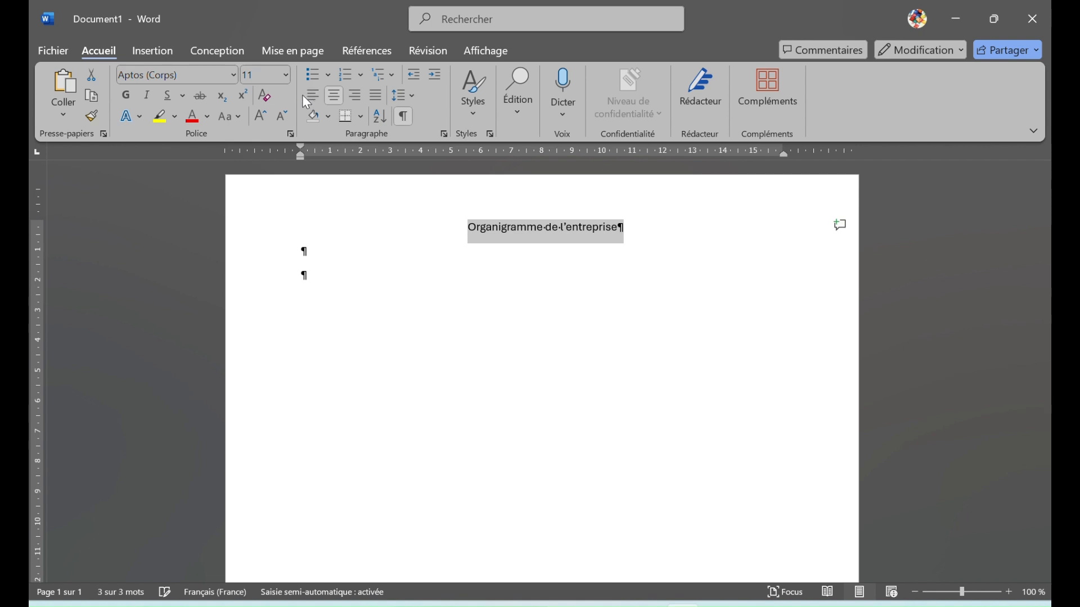
left_click(265, 75)
type("20")
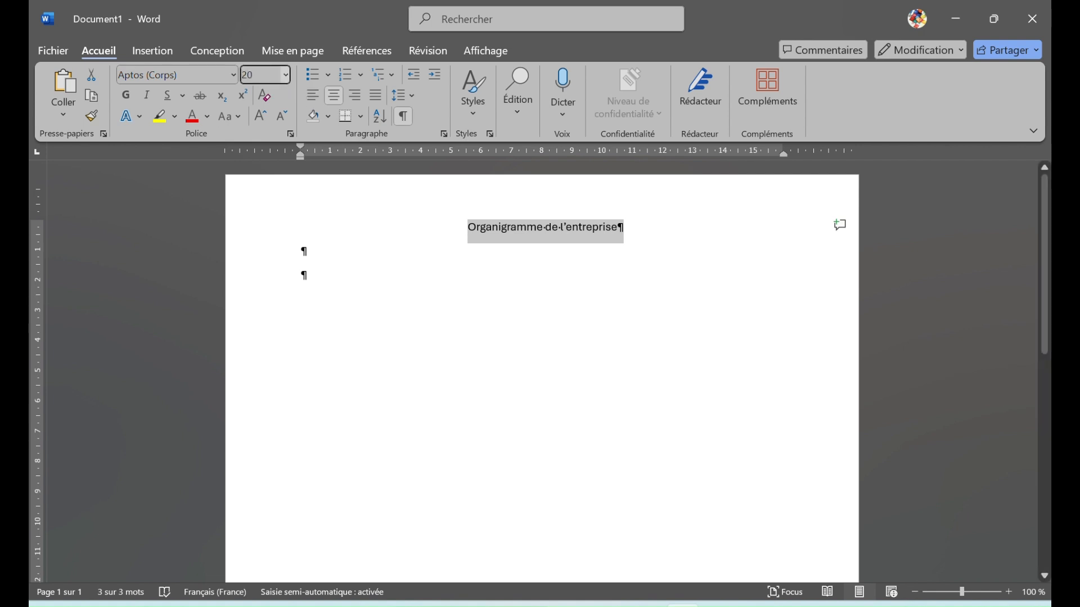
key("Return")
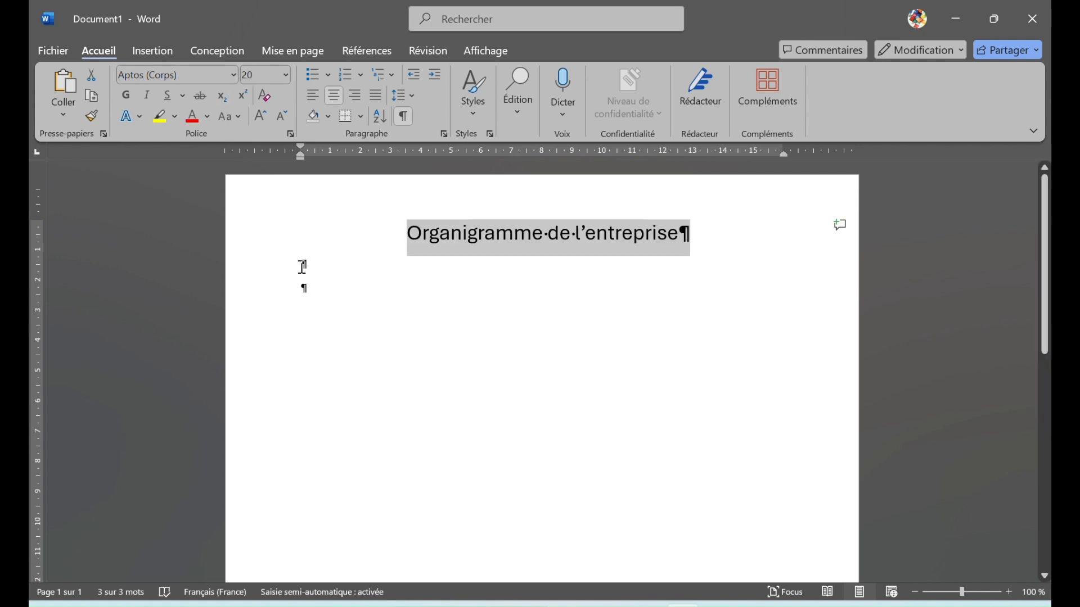
left_click(233, 75)
left_click(160, 176)
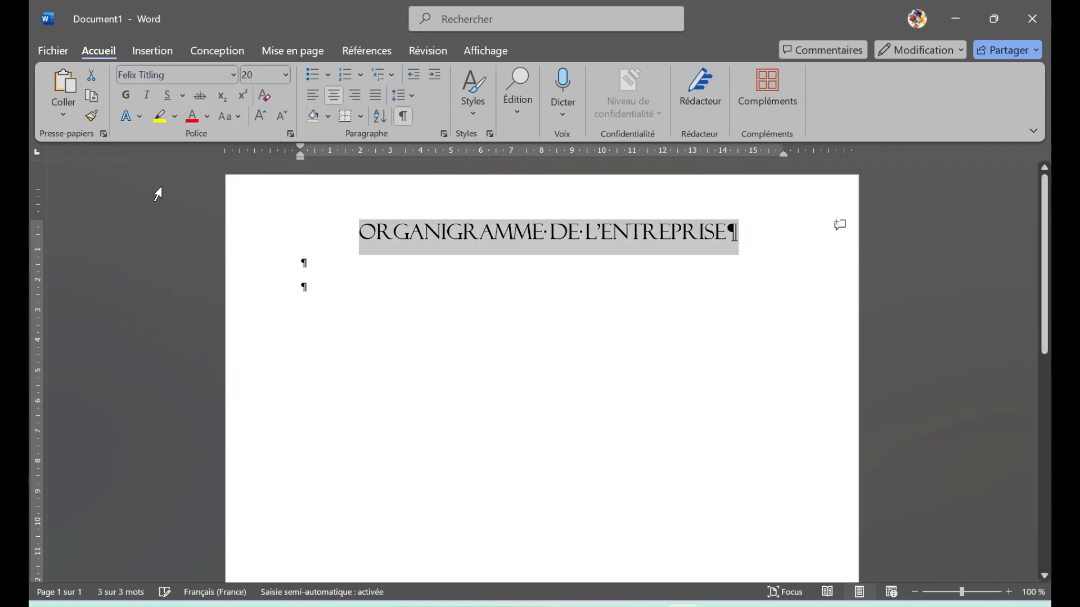
Step: Write "Exemple de présentation" in the last empty paragraph and add blank lines beneath it
left_click(308, 286)
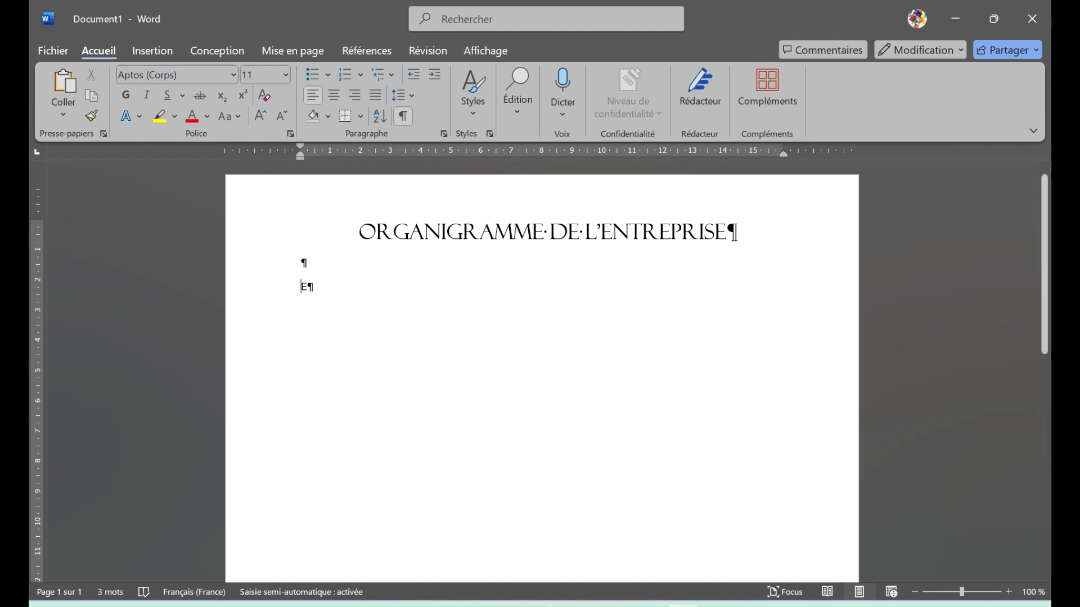
type("Exempldee de")
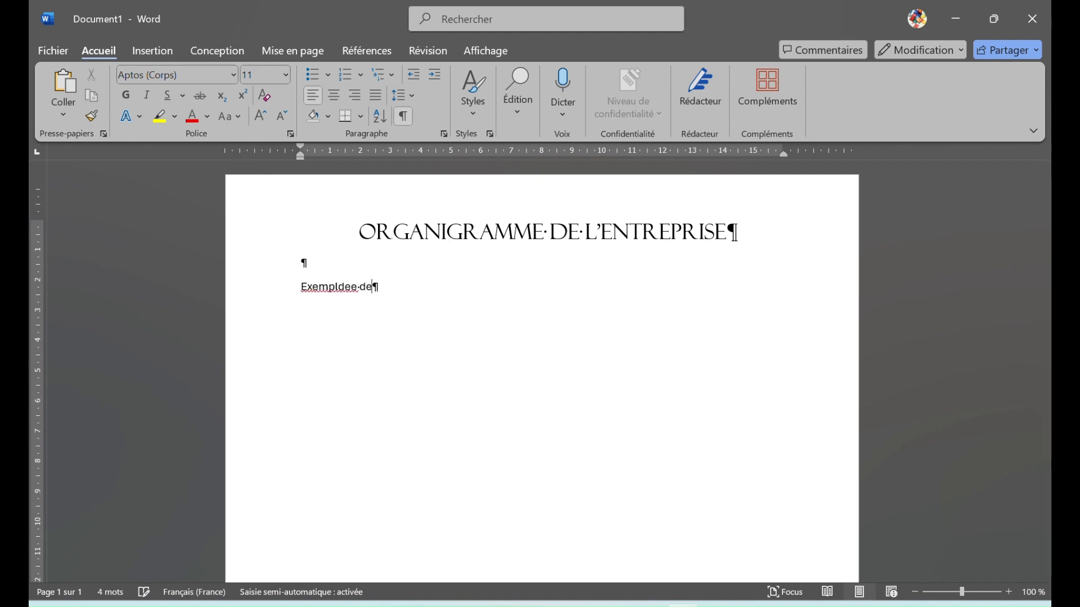
key("BackSpace")
key("BackSpace")
key("BackSpace")
key("BackSpace")
key("BackSpace")
type("e de présentation")
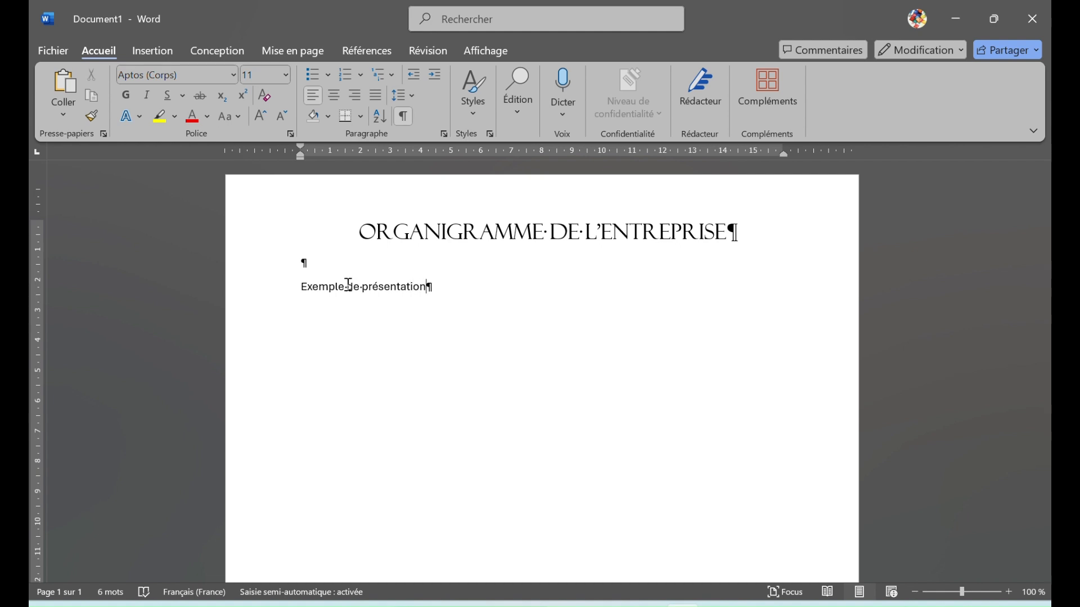
key("Return")
Step: Insert a SmartArt graphic from the Hiérarchie category with the "Organigramme avec titre et nom" layout below the subtitle
left_click(153, 53)
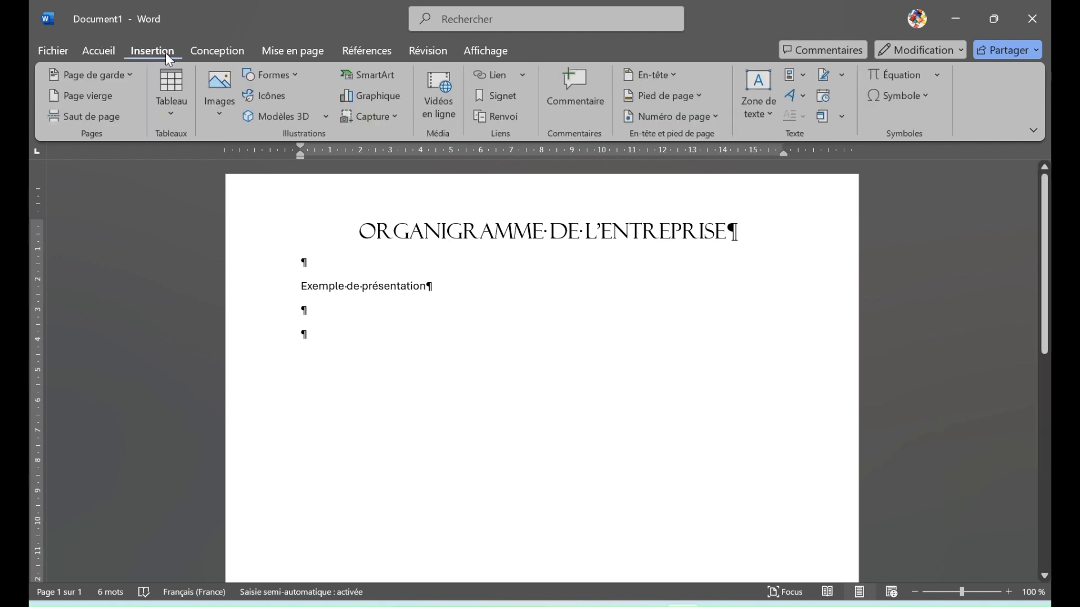
left_click(371, 75)
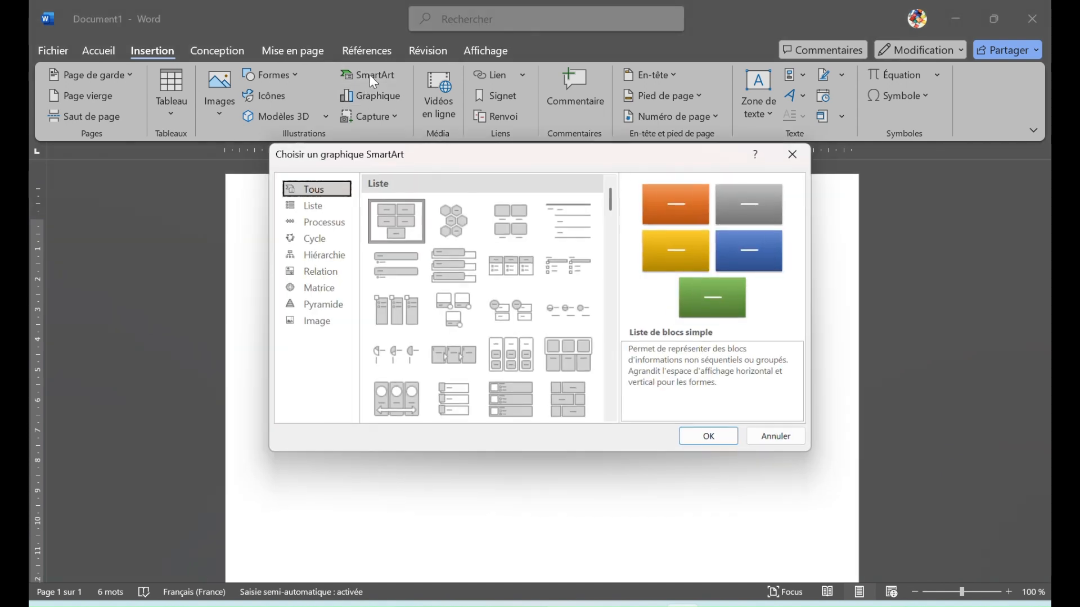
left_click(317, 260)
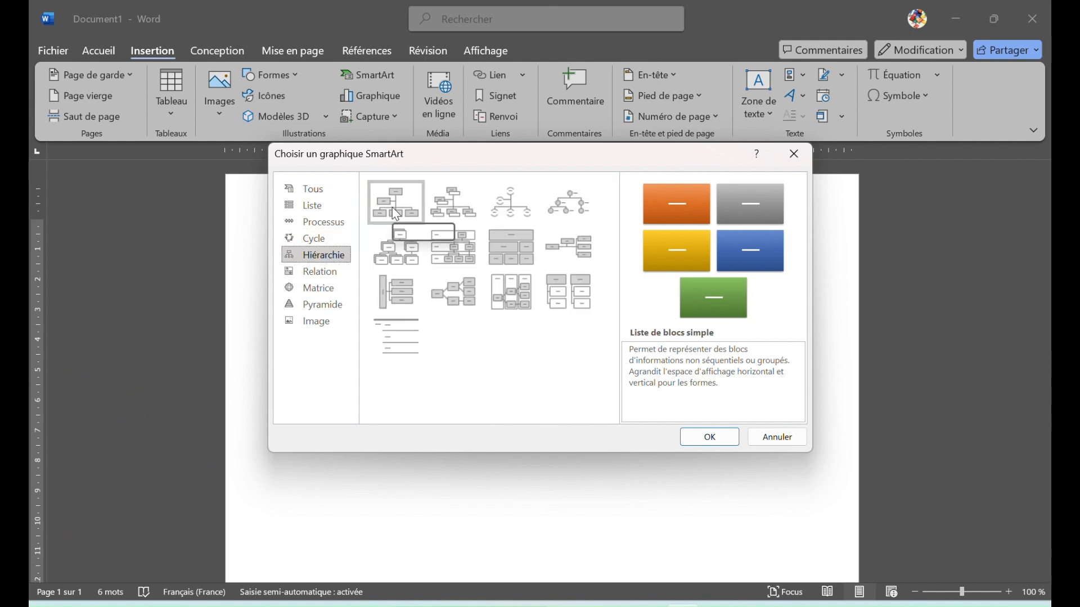
left_click(412, 212)
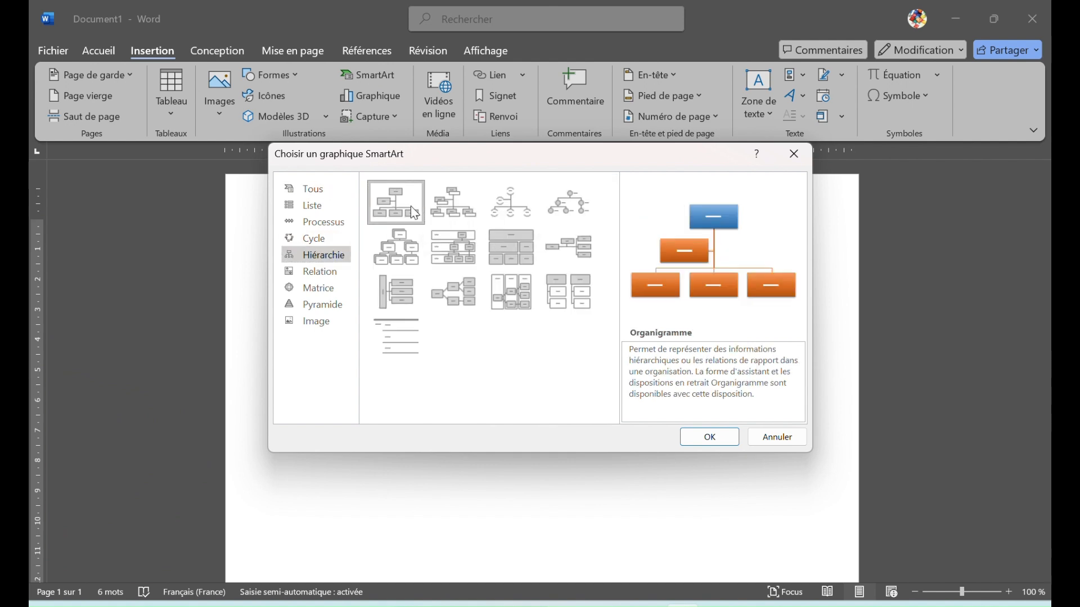
left_click(454, 203)
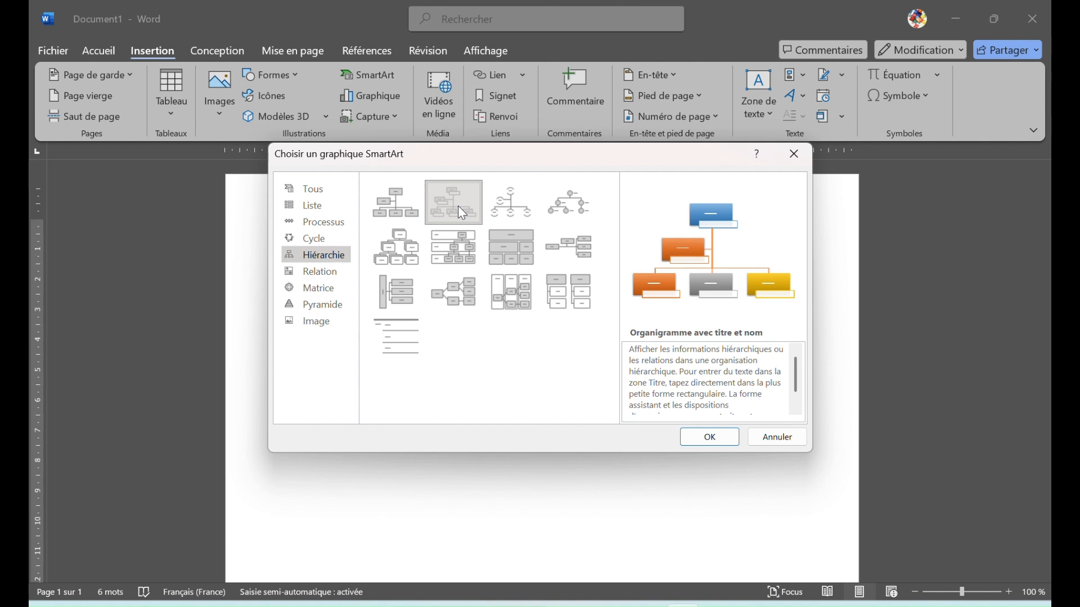
left_click(563, 221)
left_click(509, 216)
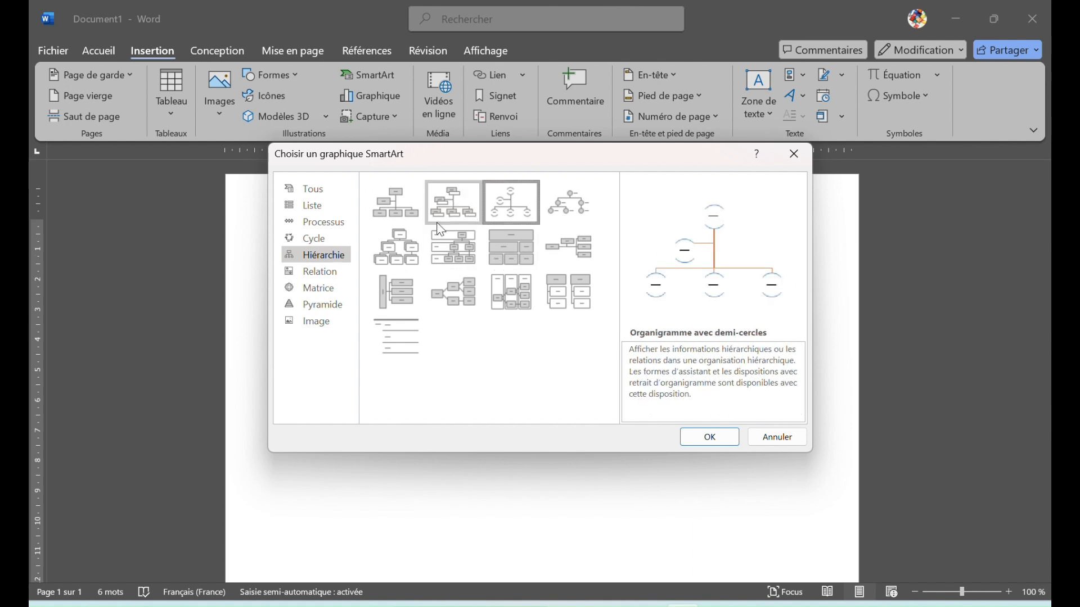
left_click(408, 243)
left_click(459, 211)
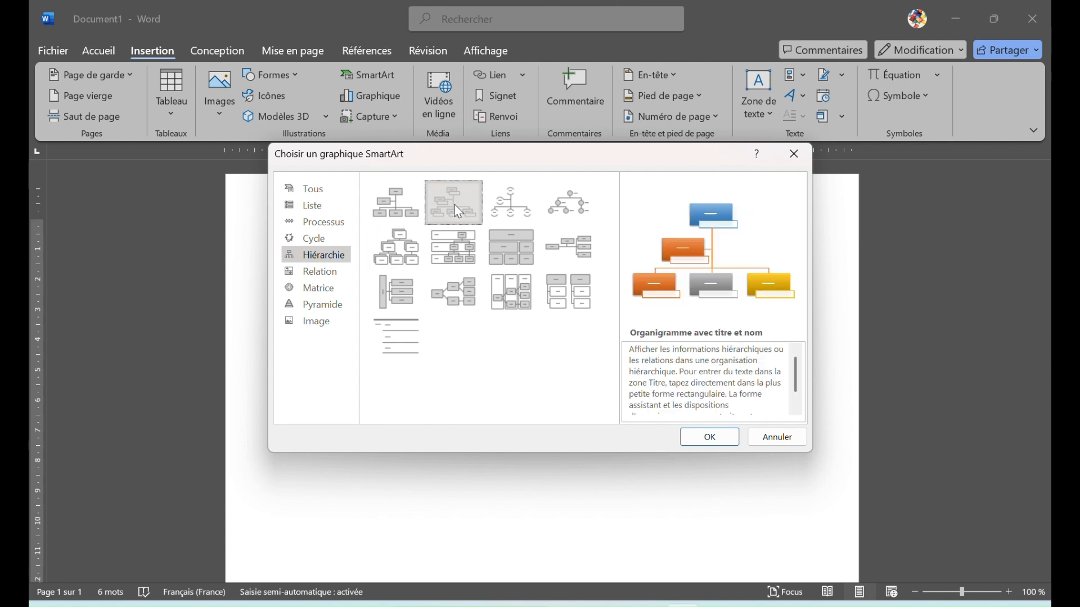
left_click(708, 438)
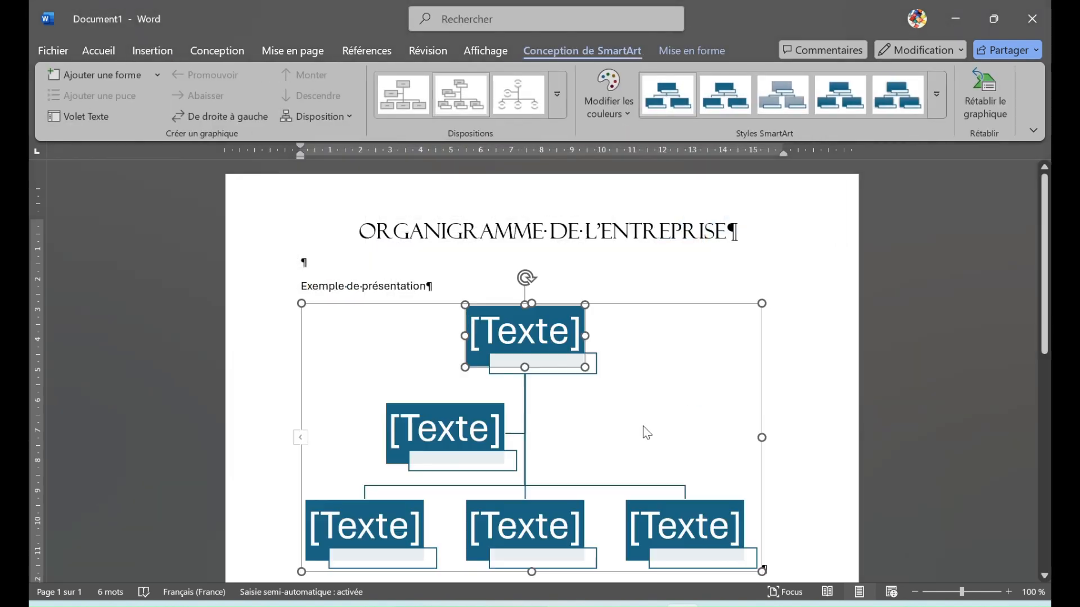
Step: Enter the employees' first names in the chart's top box and in the assistant box beneath it
left_click(519, 336)
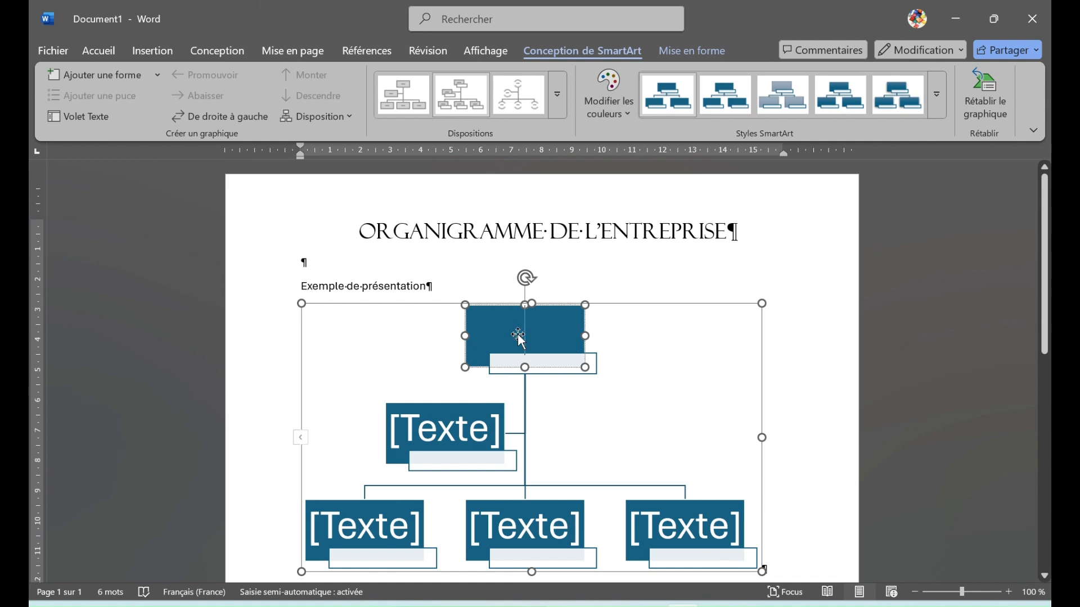
type("D")
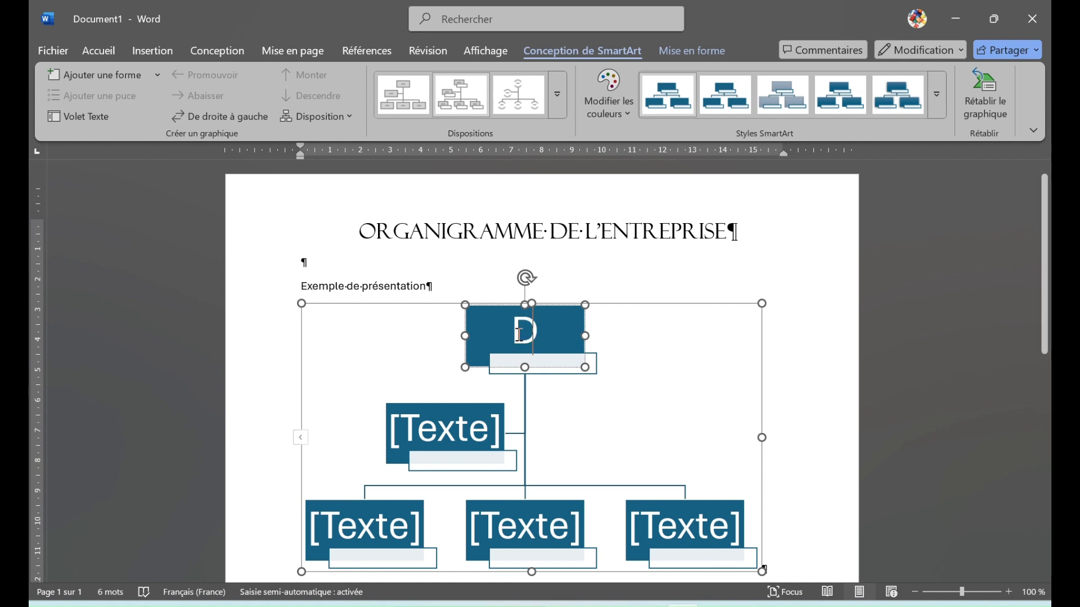
type("avid")
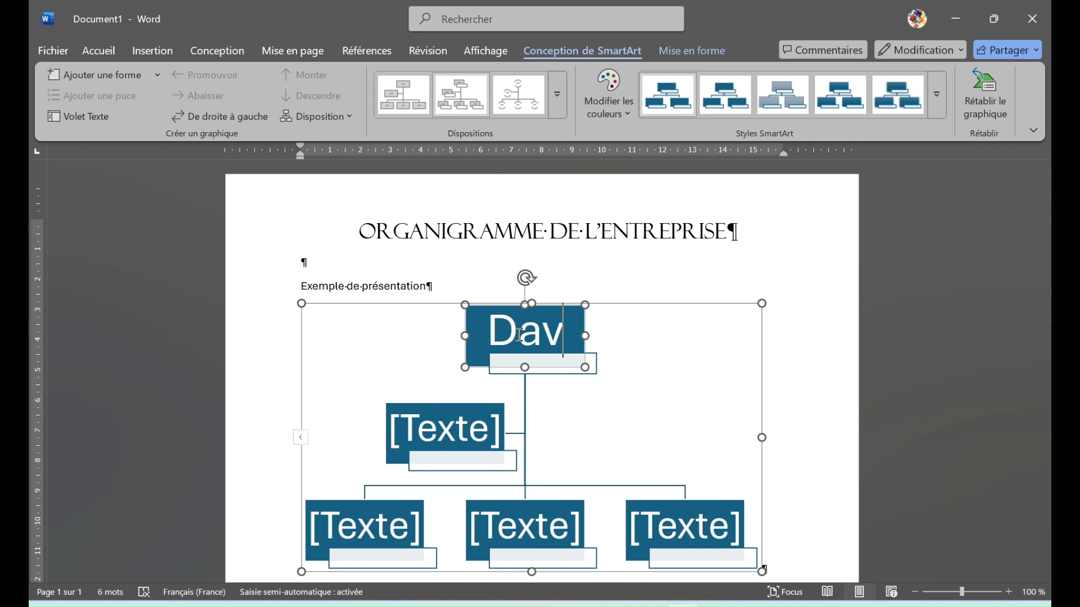
left_click(448, 419)
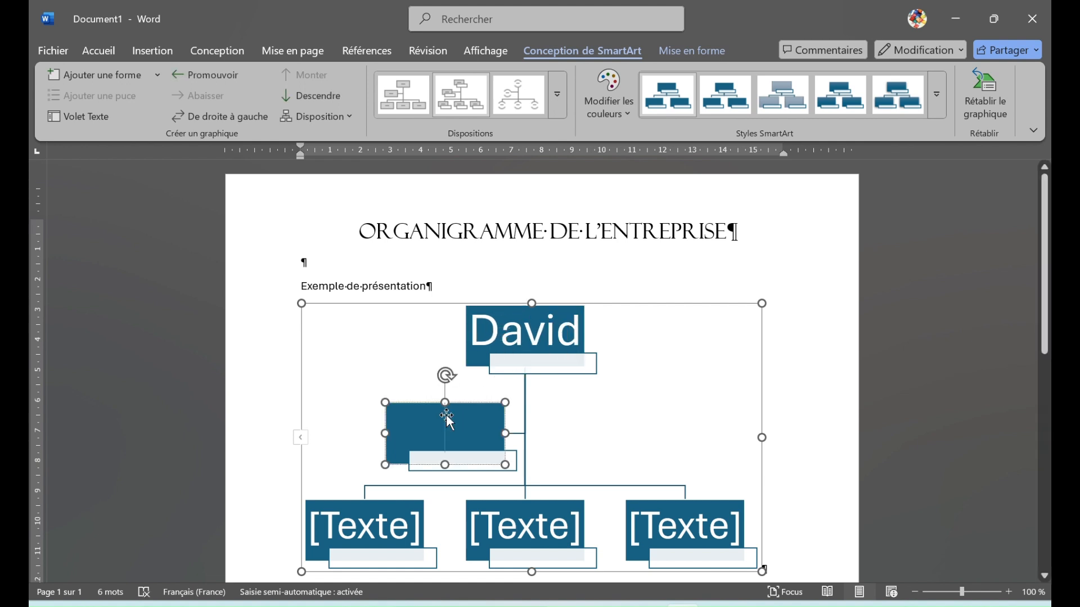
type("Patrick")
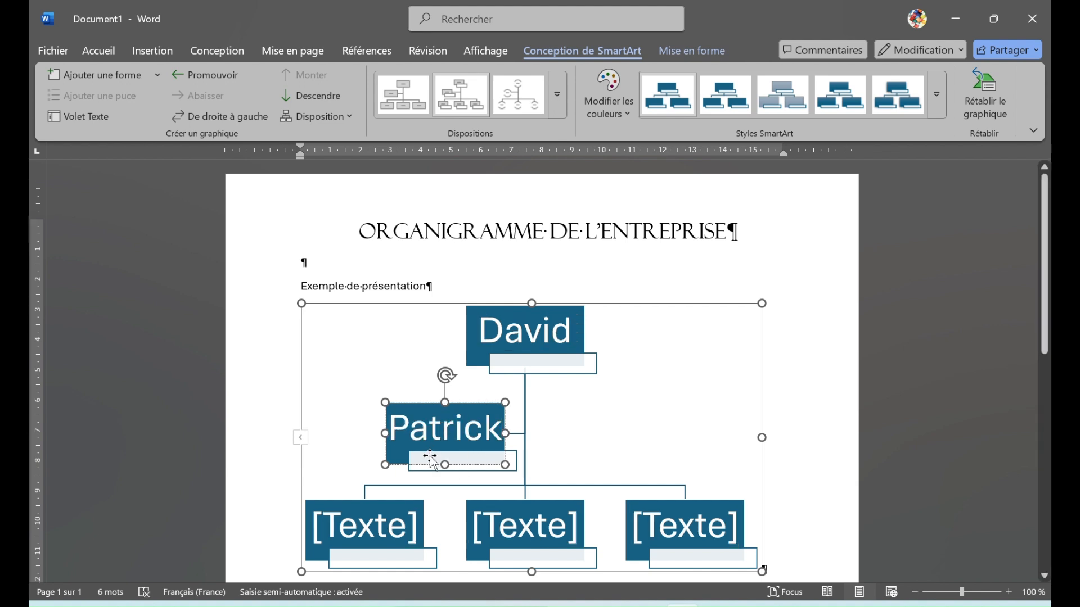
Step: Fill the three boxes of the chart's lowest level with the employees' first names, one per box
scroll(430, 457, "down", 3)
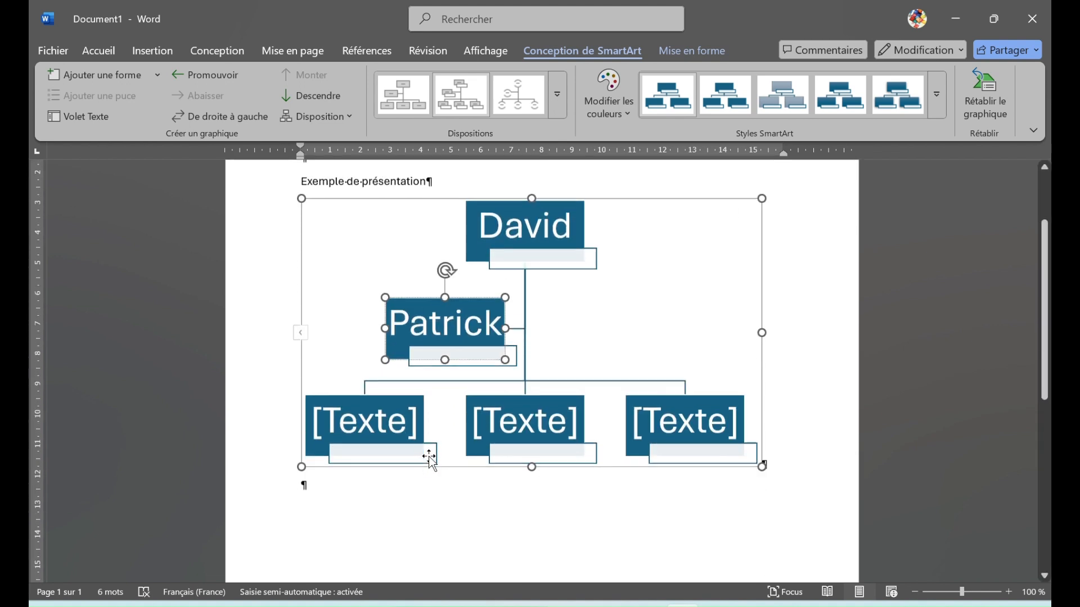
left_click(375, 426)
type("Claude")
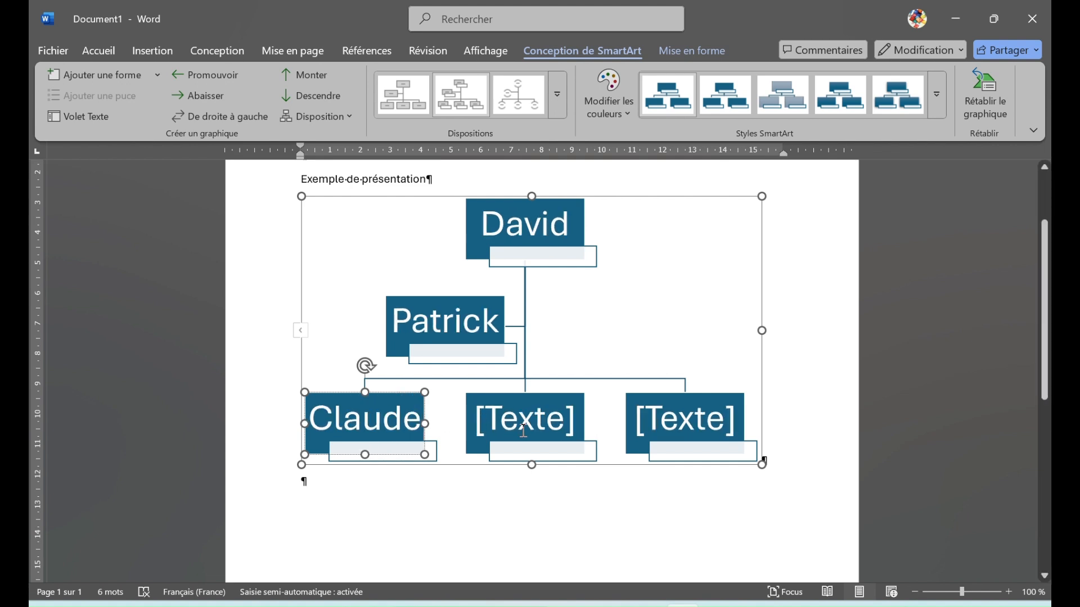
left_click(537, 426)
type("Marie")
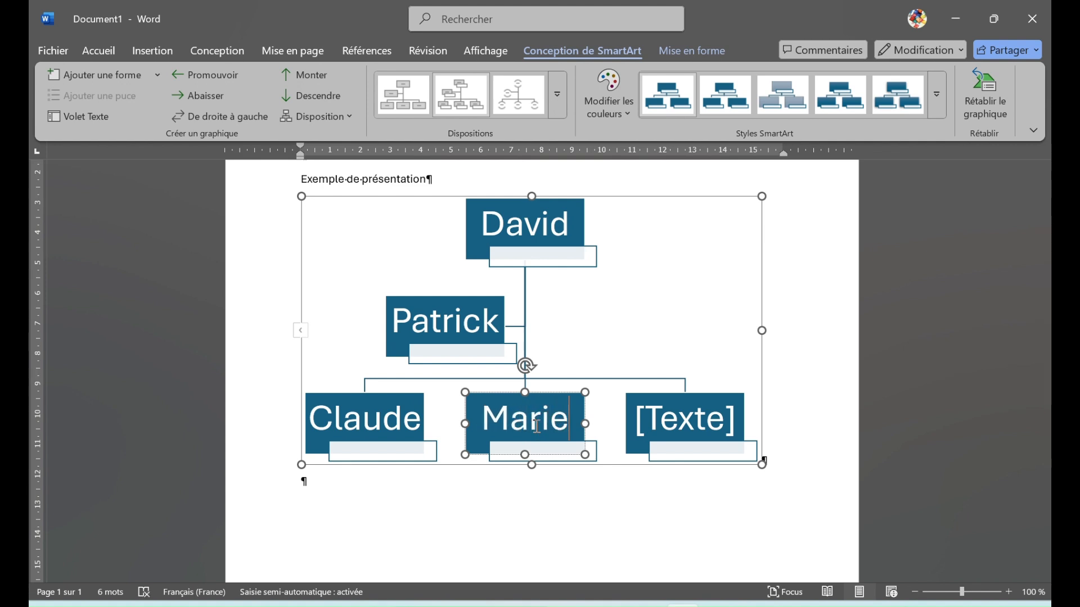
left_click(670, 414)
type("Marc")
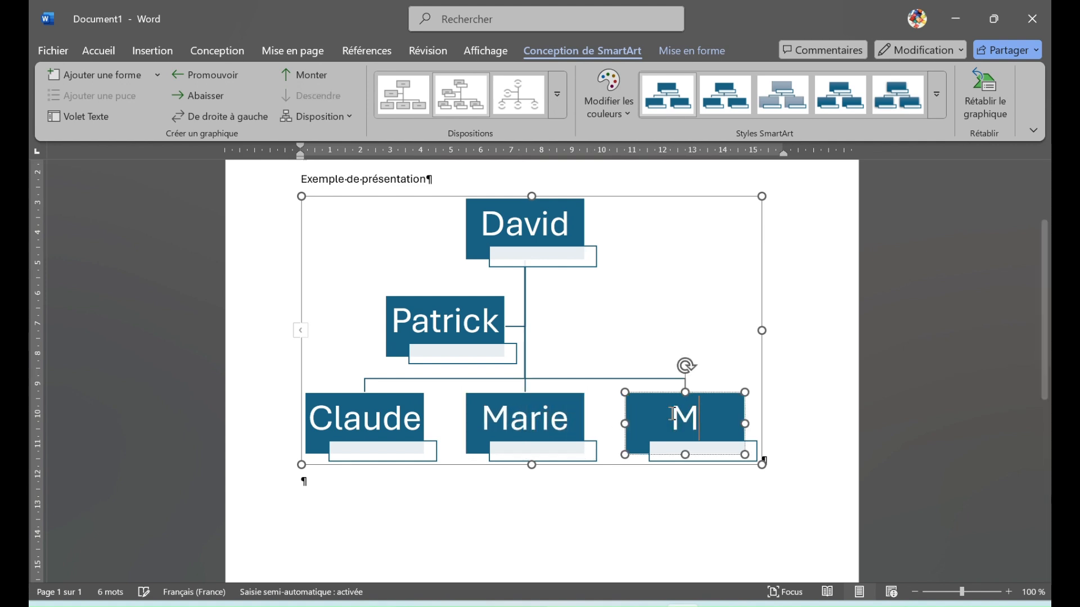
Step: Enter the job titles "Patron" for the top box and "Chef boucher" for the assistant box
left_click(572, 259)
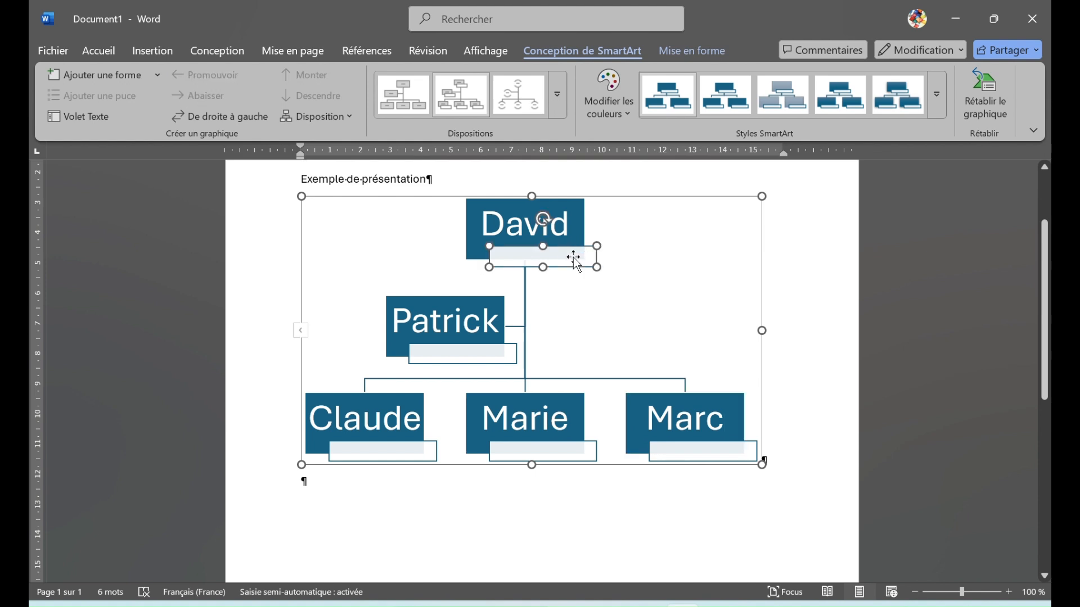
type("Patron")
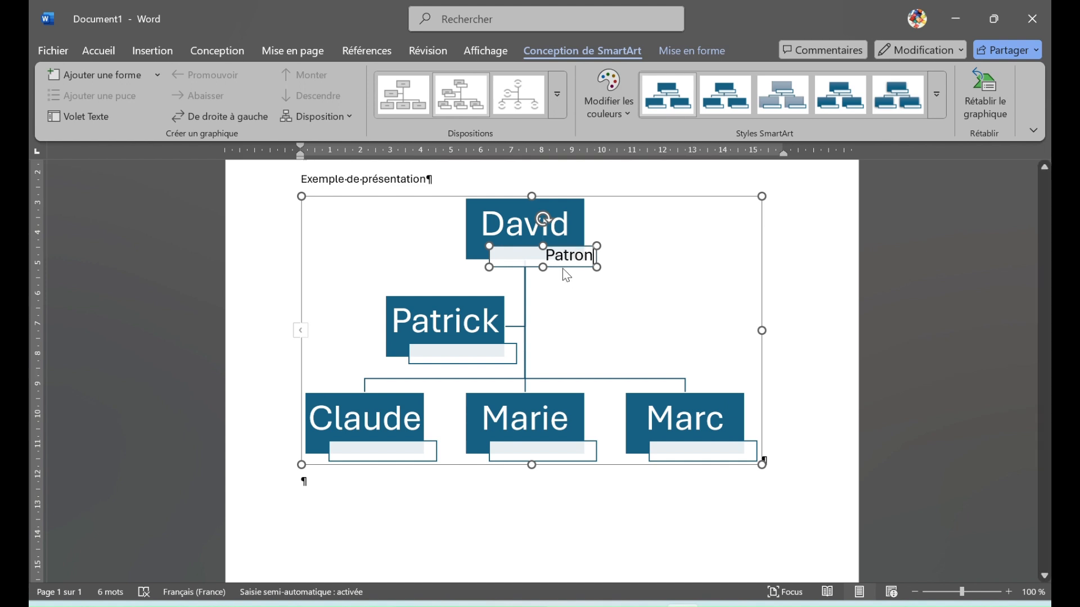
left_click(488, 356)
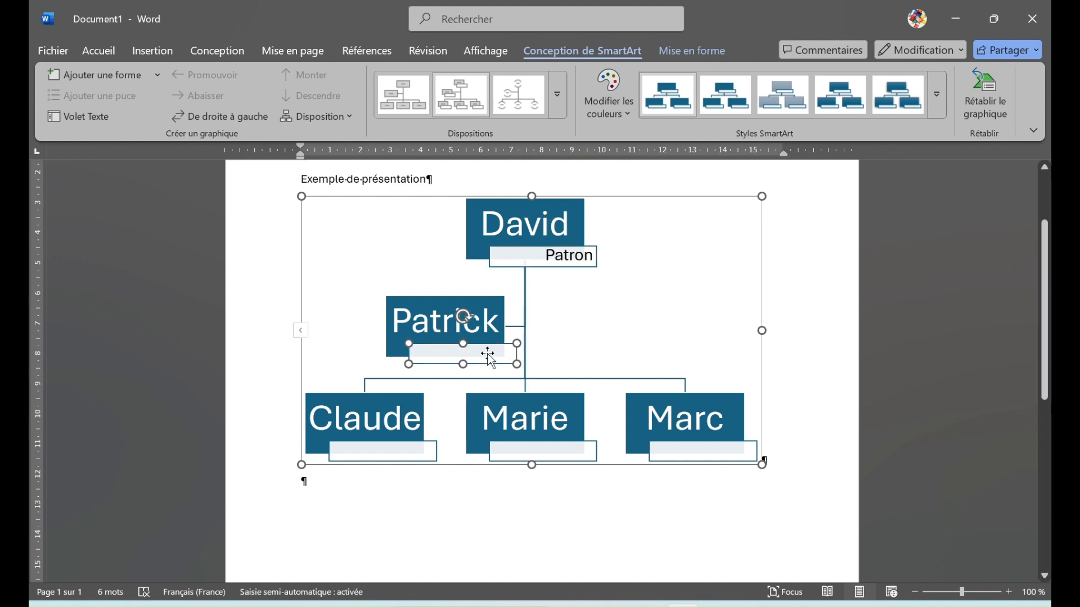
type("Chef boucher")
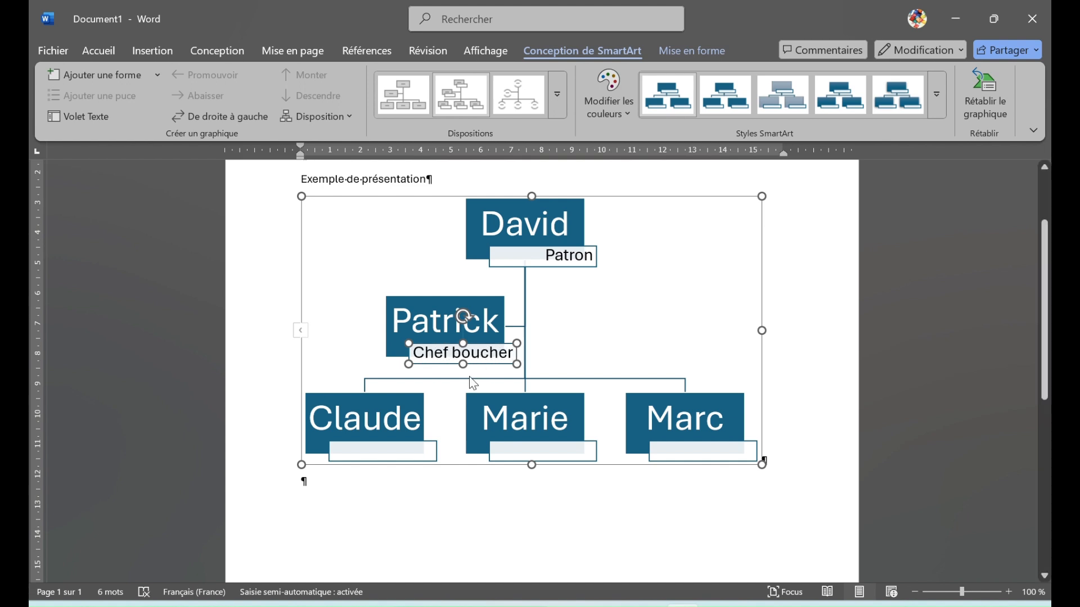
Step: Enter the job titles "Ouvrier", "Vendeuse" and "CAP boucher" for the three lowest boxes, in that order
left_click(402, 458)
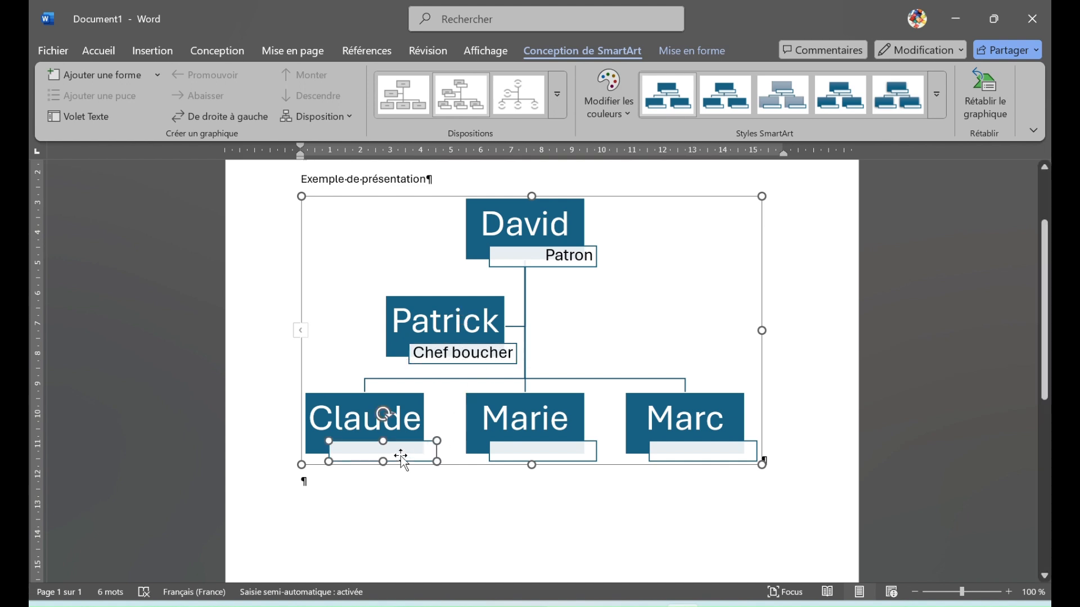
type("Ouvrier")
left_click(568, 452)
type("Vendeuse")
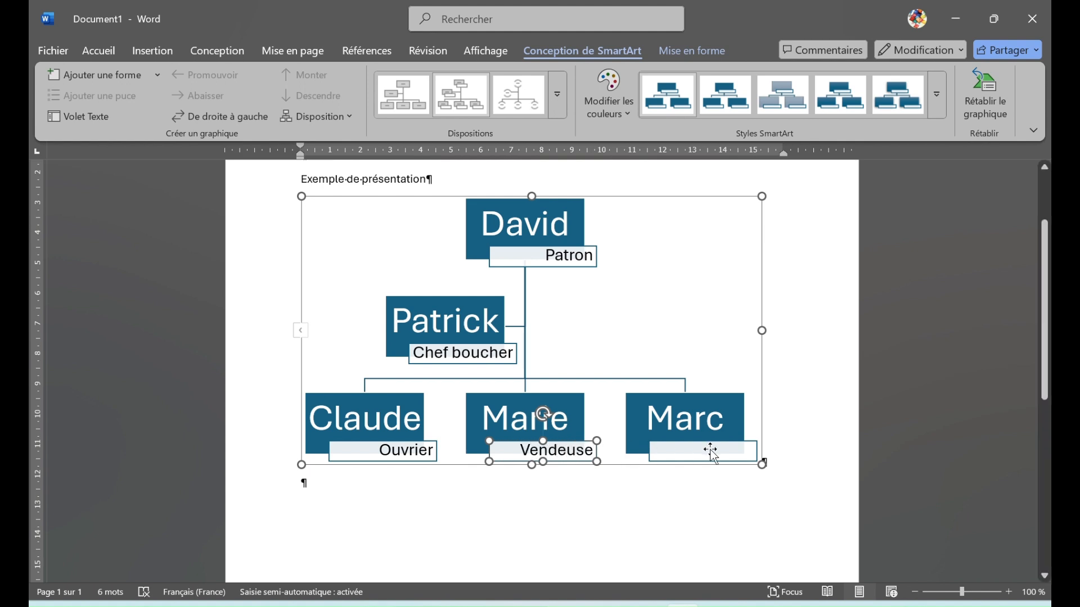
left_click(729, 453)
type("CA")
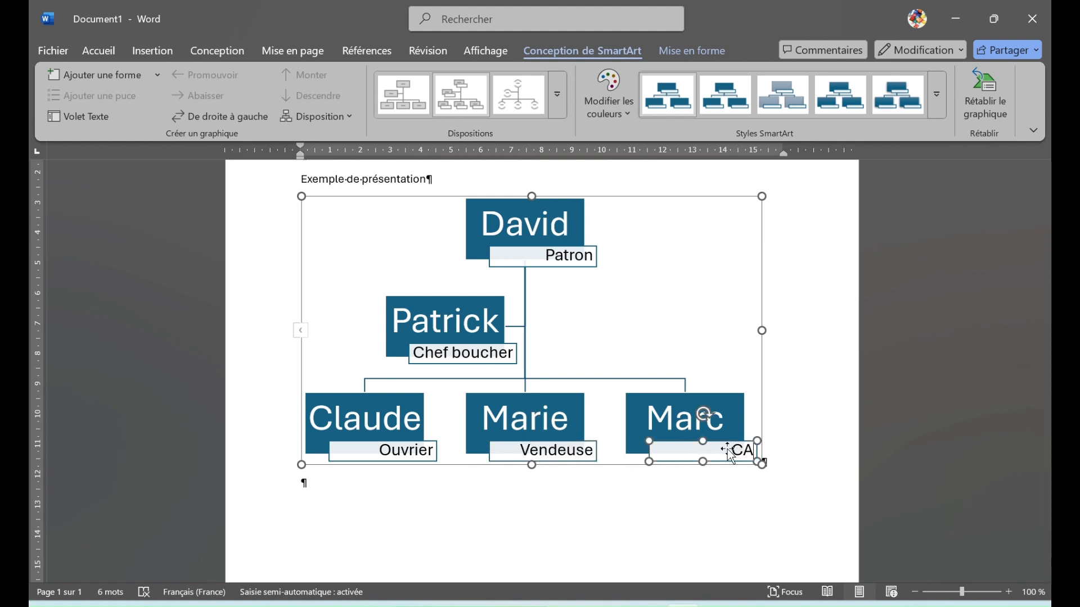
type("P boucher")
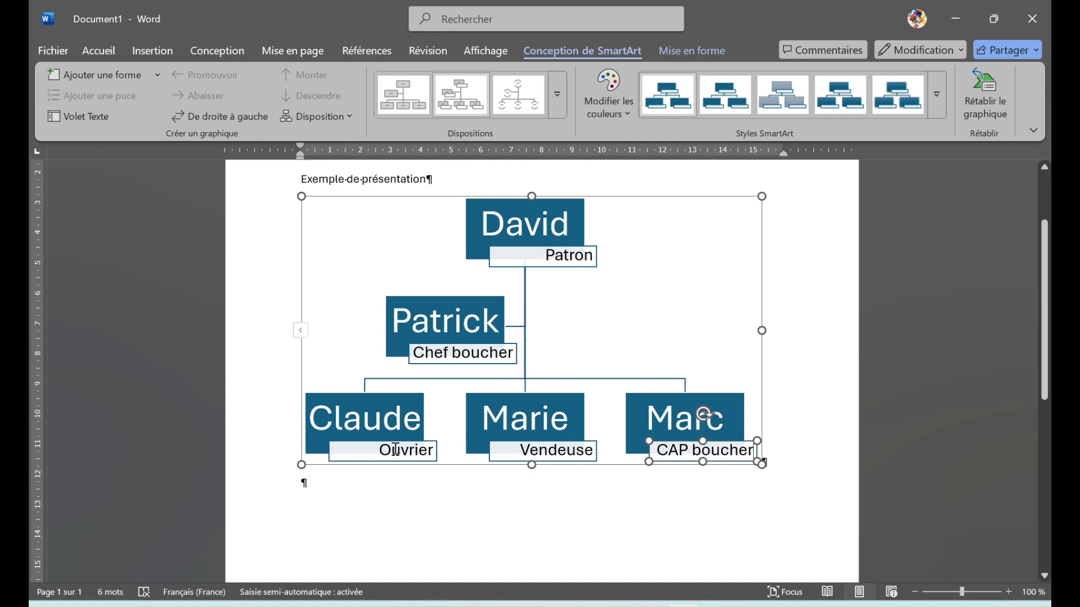
Step: Centre the text in all five job-title boxes of the organisation chart
left_click(567, 262)
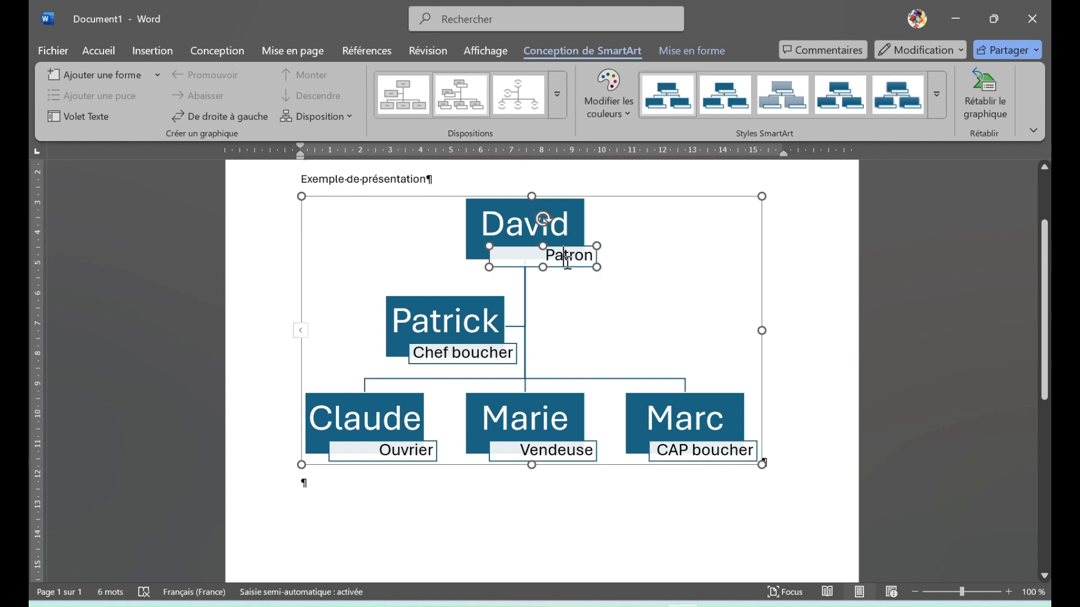
left_click(475, 363)
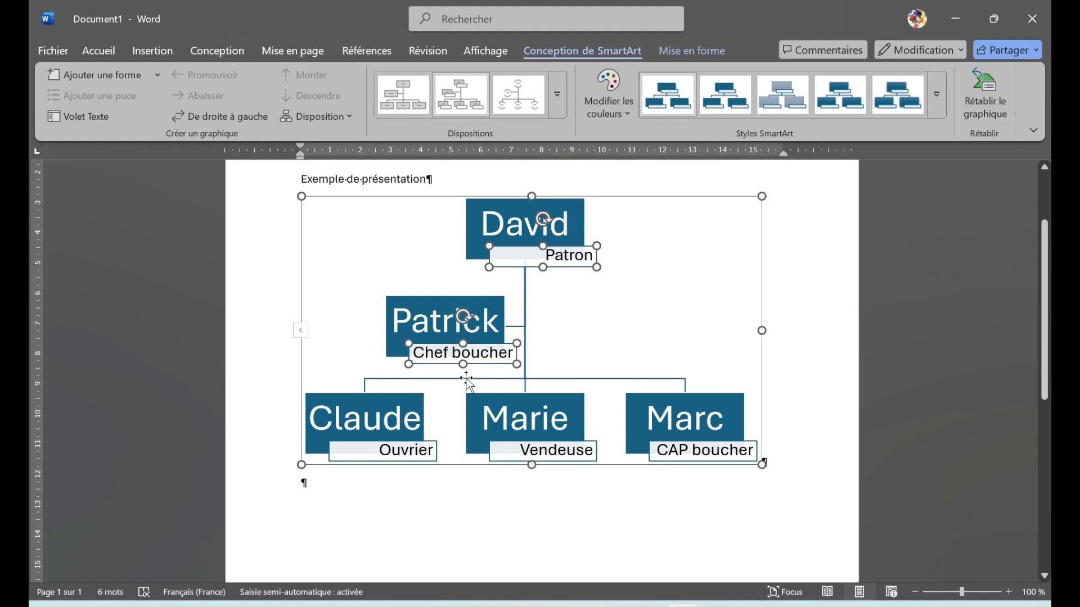
left_click(433, 453, "shift")
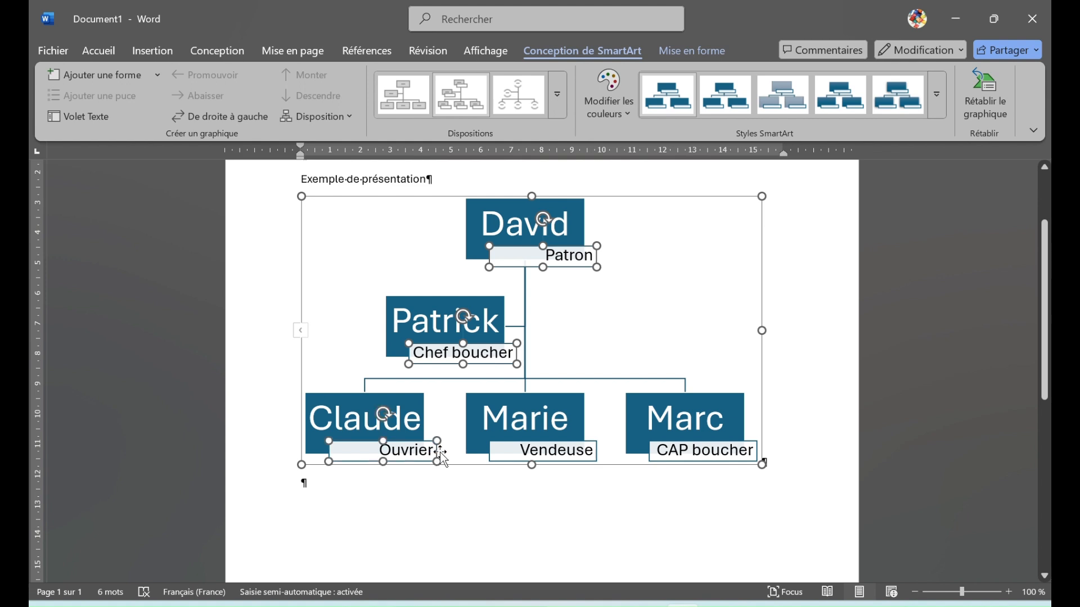
left_click(597, 454, "shift")
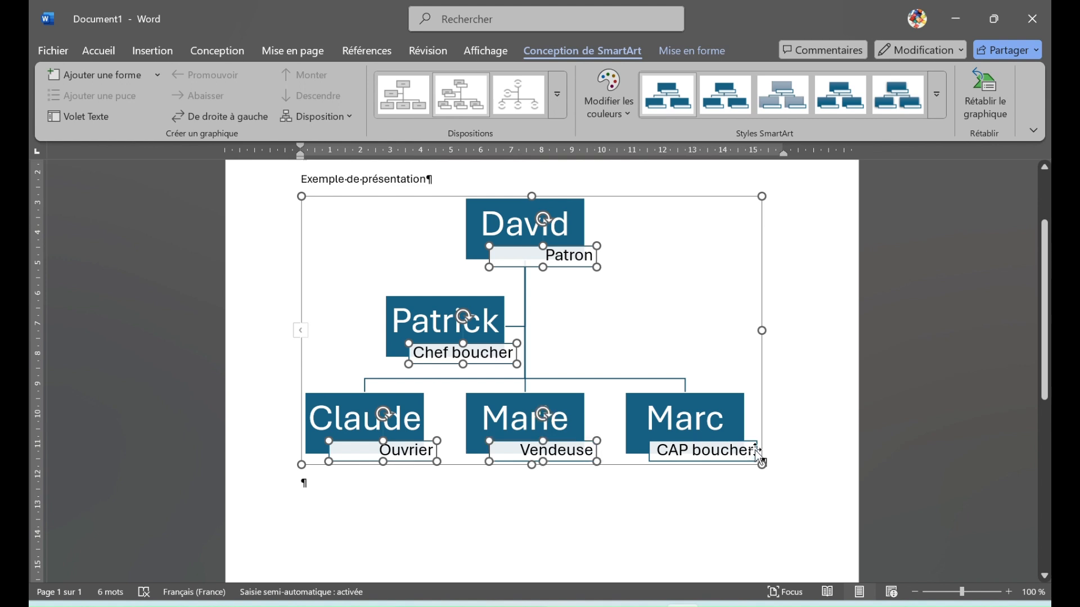
left_click(755, 450, "shift")
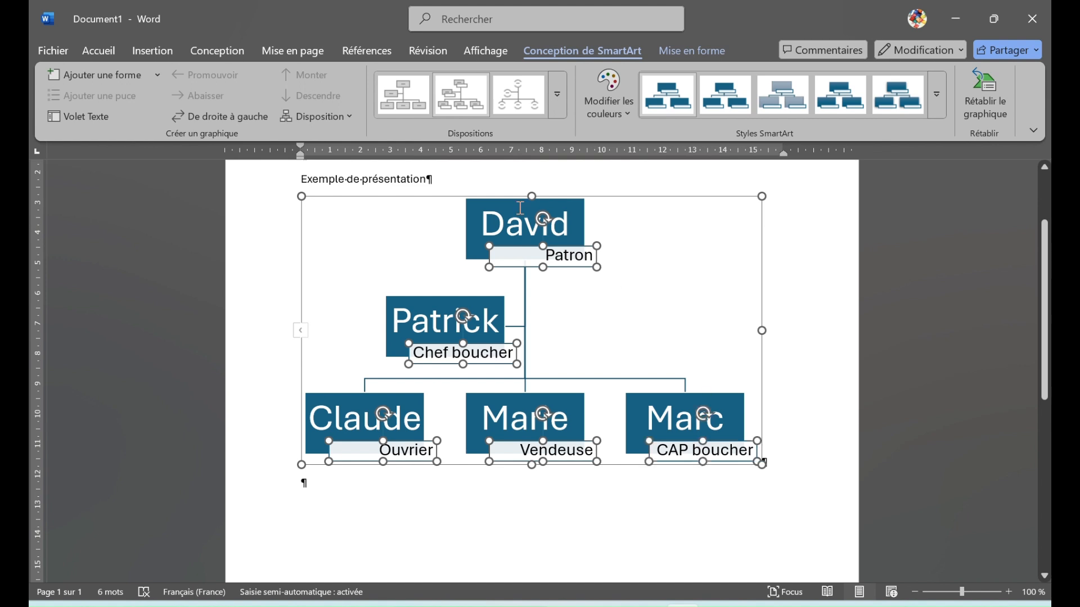
left_click(94, 55)
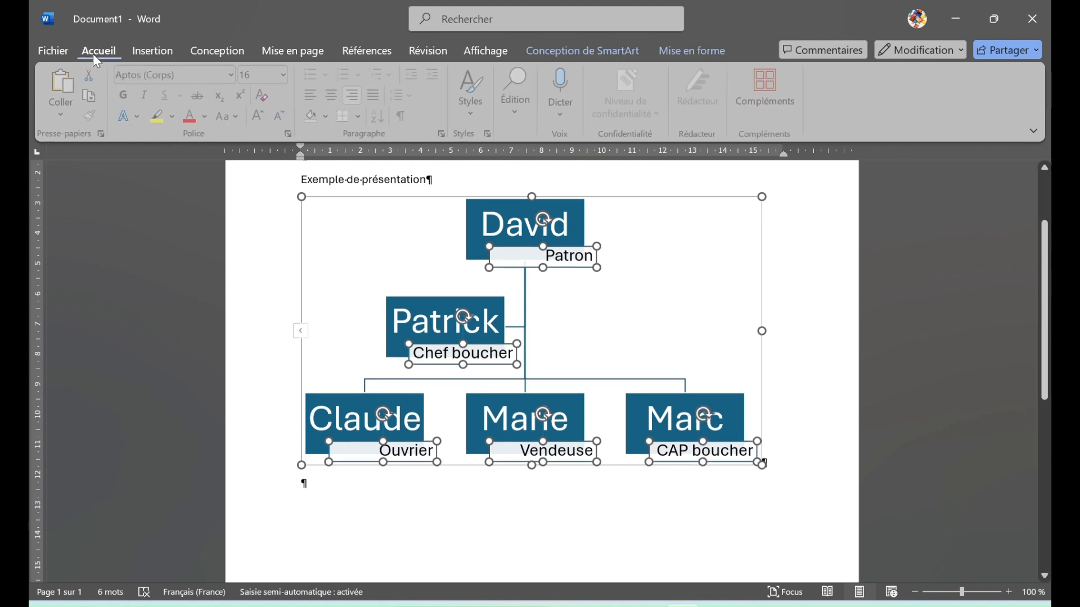
left_click(336, 96)
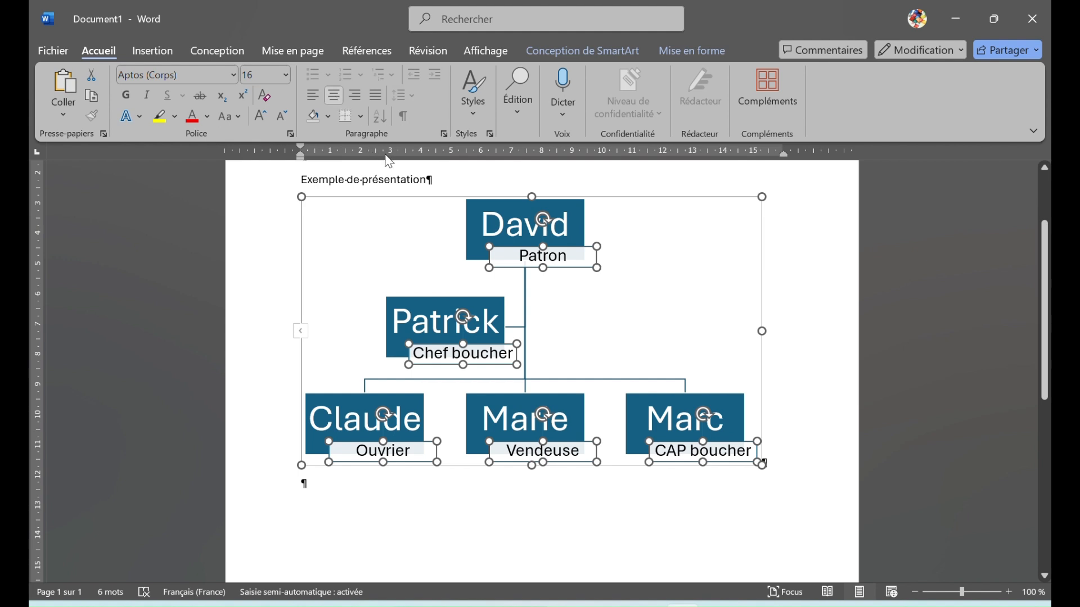
Step: Recolour the whole chart with the dark-blue outlined variant from the main theme colours (Principales couleurs de thème)
left_click(431, 181)
left_click(561, 210)
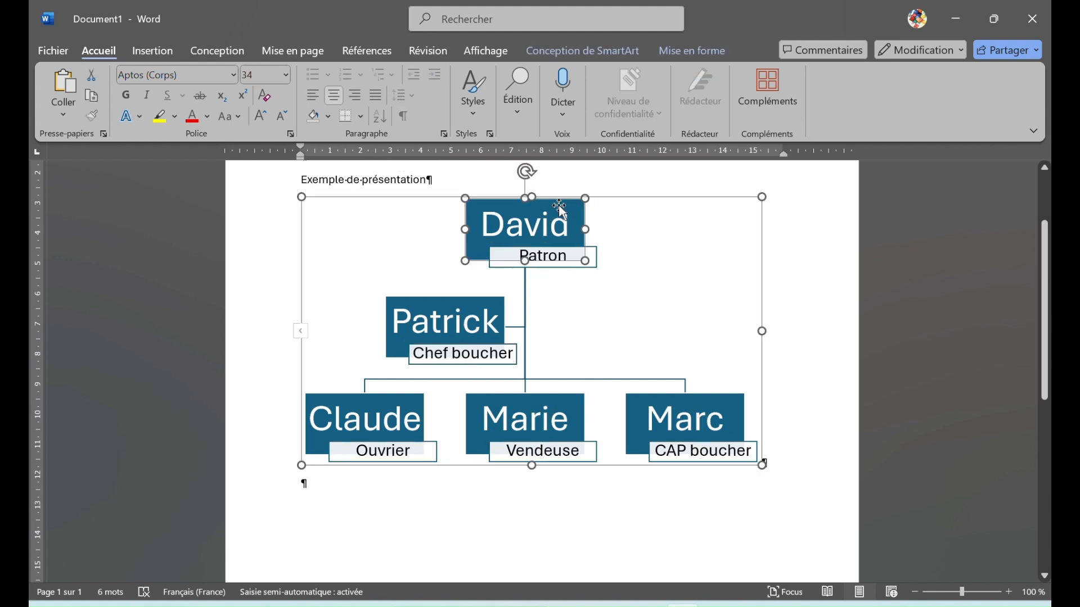
left_click(622, 198)
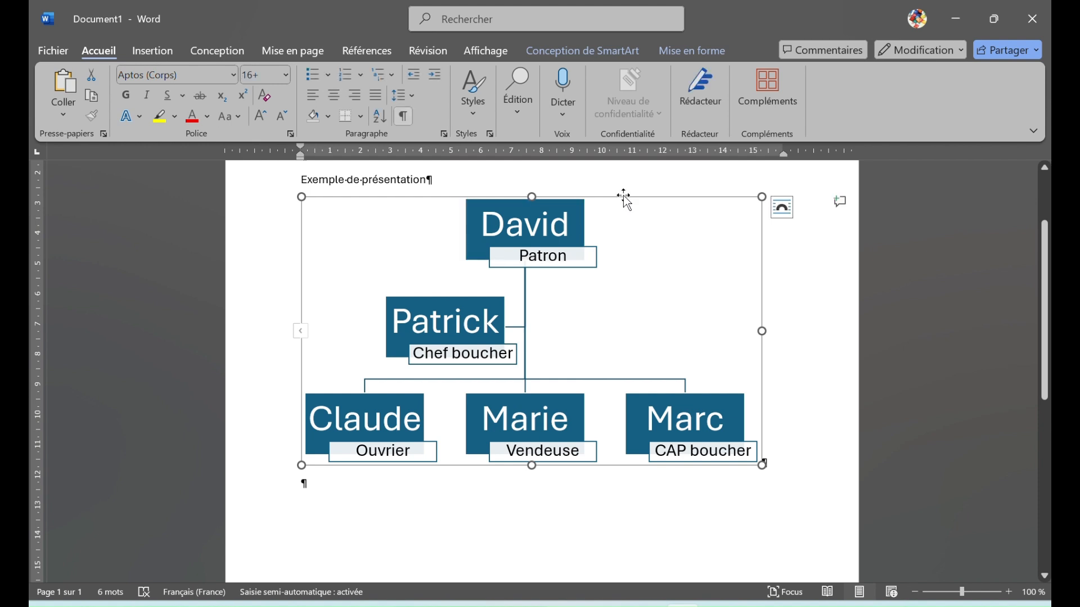
left_click(704, 56)
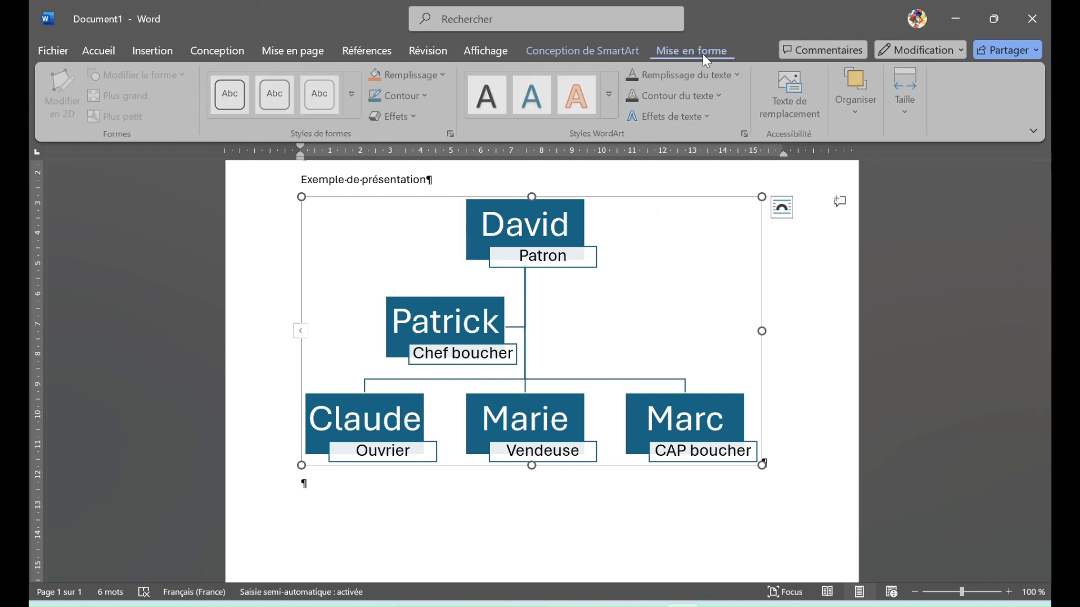
left_click(569, 60)
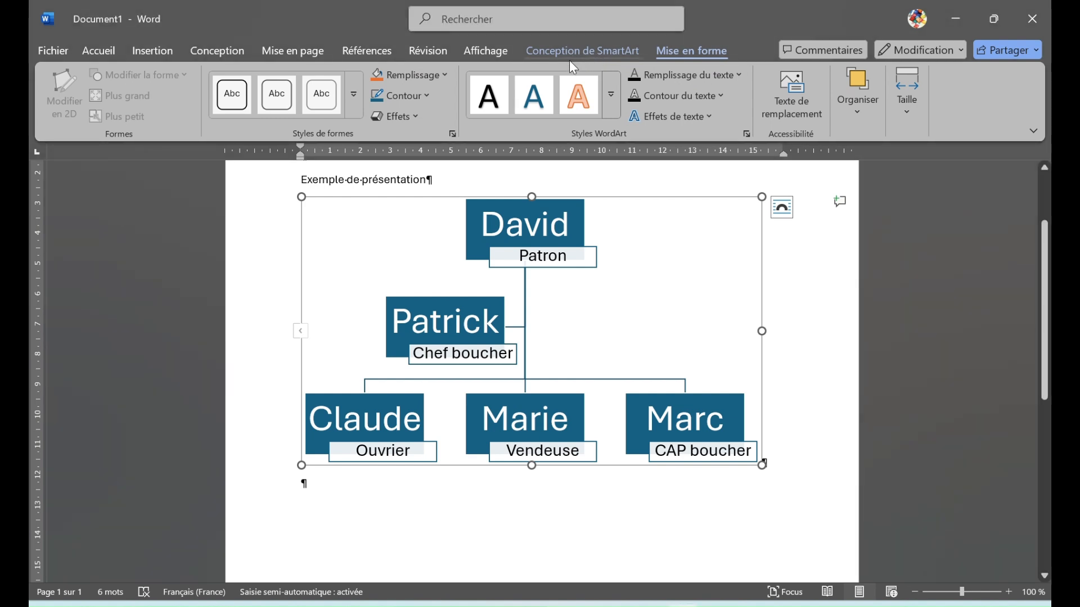
left_click(609, 96)
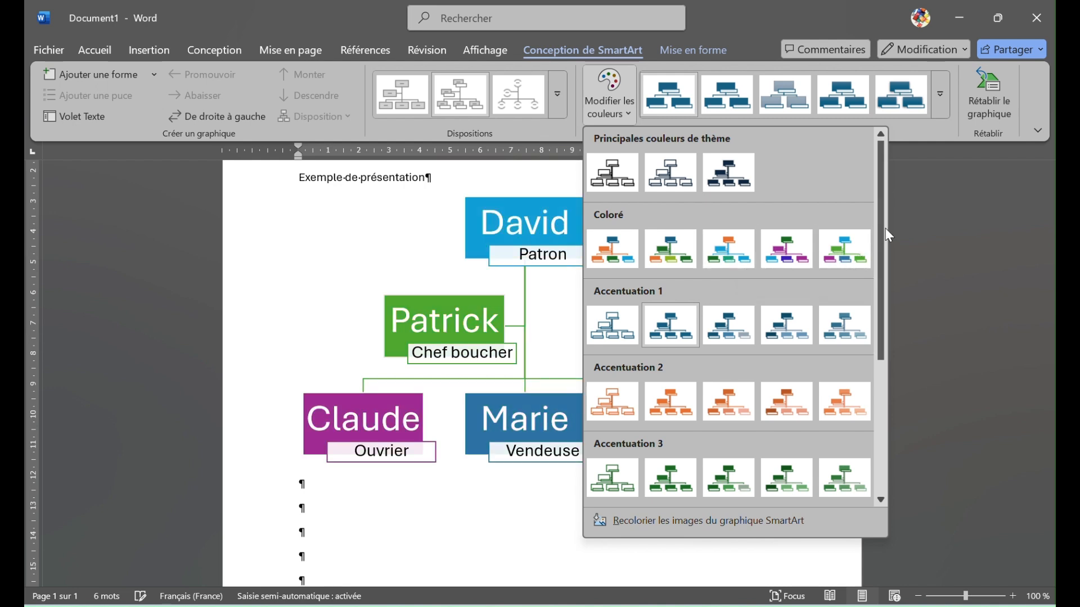
mouse_move(884, 229)
left_mouse_down()
mouse_move(878, 358)
mouse_move(876, 215)
left_mouse_up()
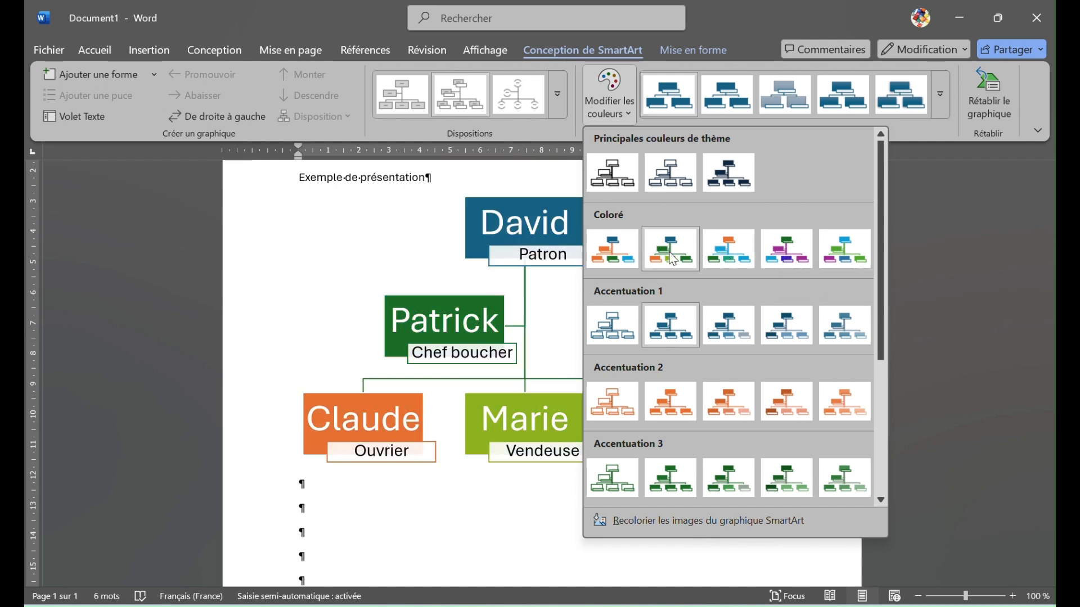
left_click(667, 174)
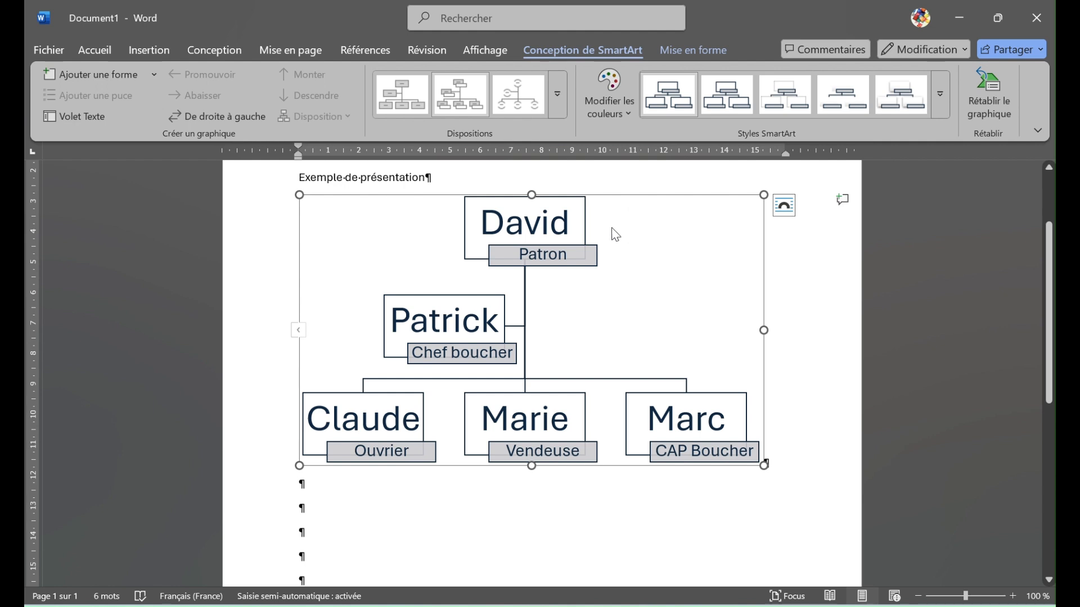
Step: Fill the chart's top name box with dark blue and make its text white
left_click(585, 221)
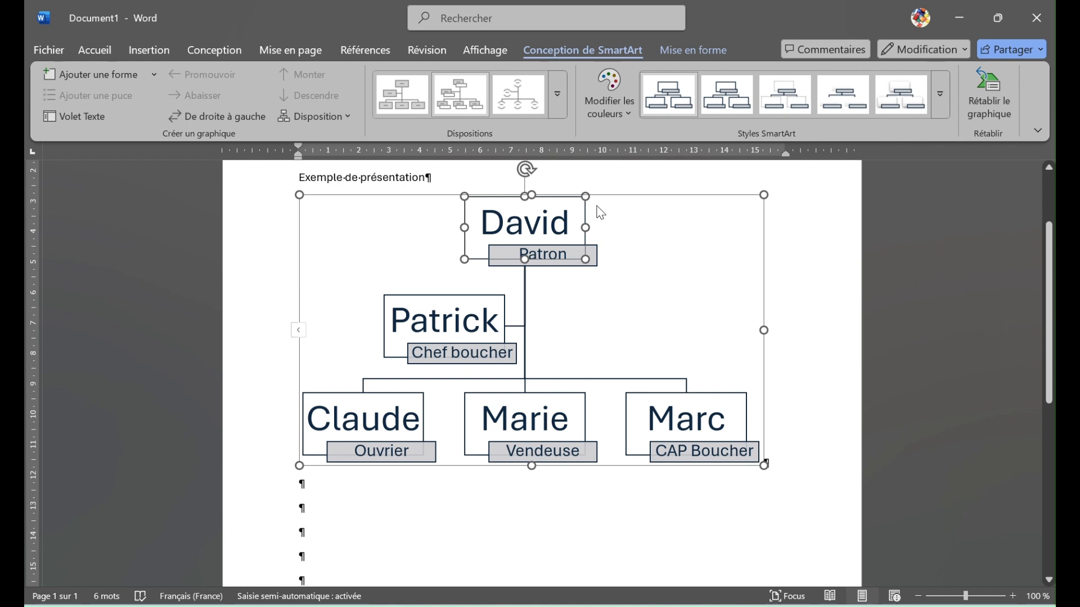
left_click(695, 52)
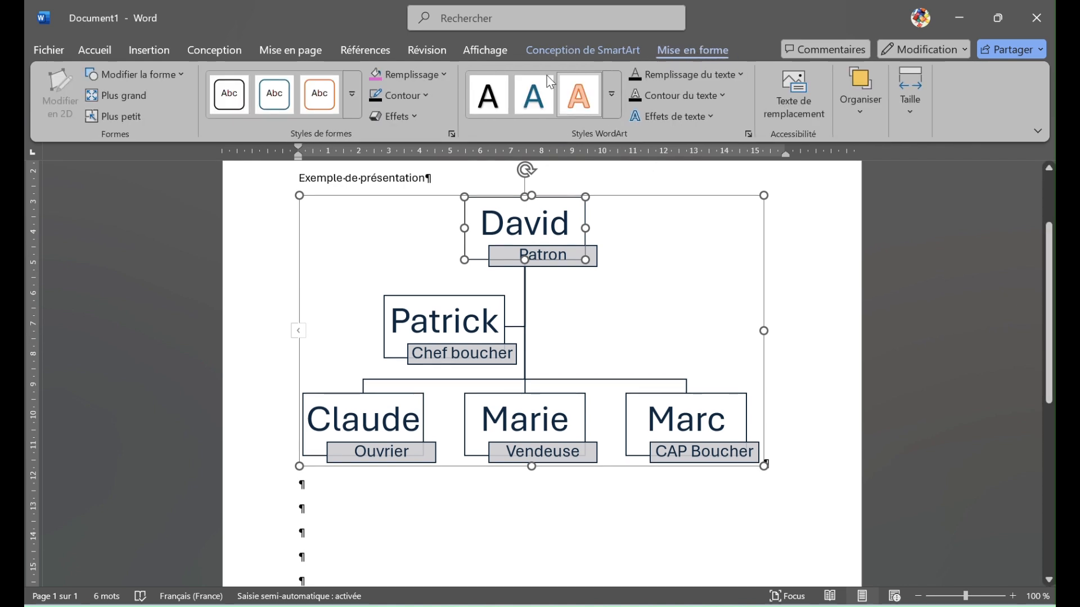
left_click(441, 77)
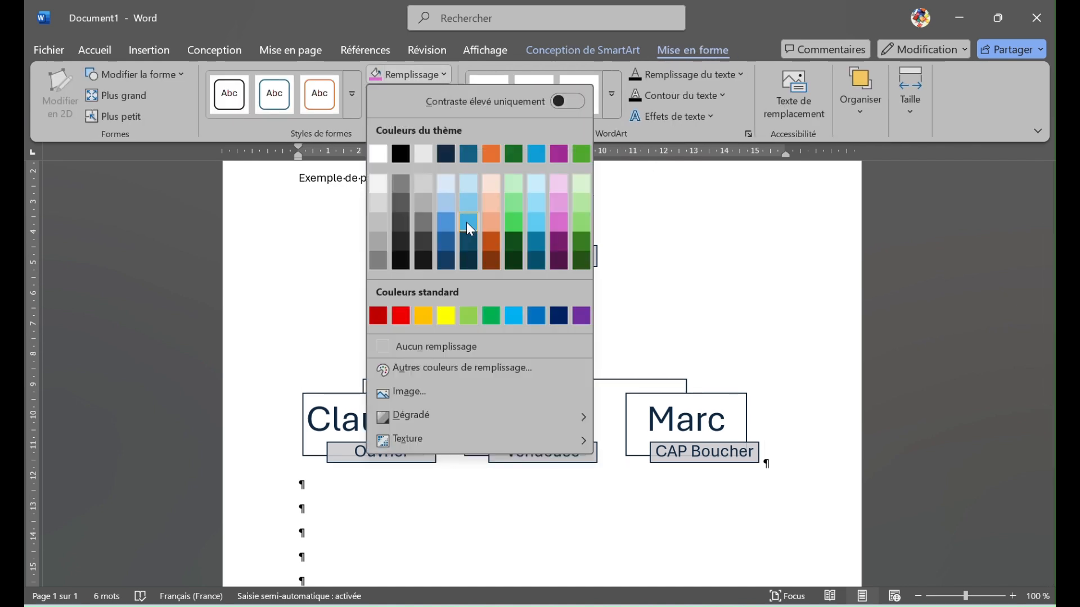
left_click(448, 241)
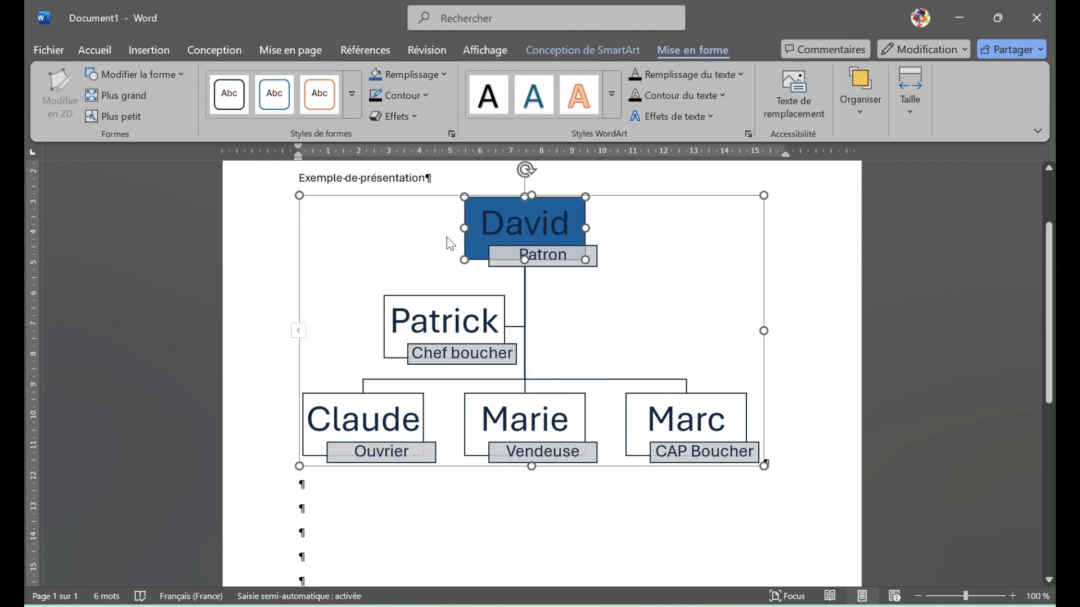
left_click(741, 70)
left_click(640, 175)
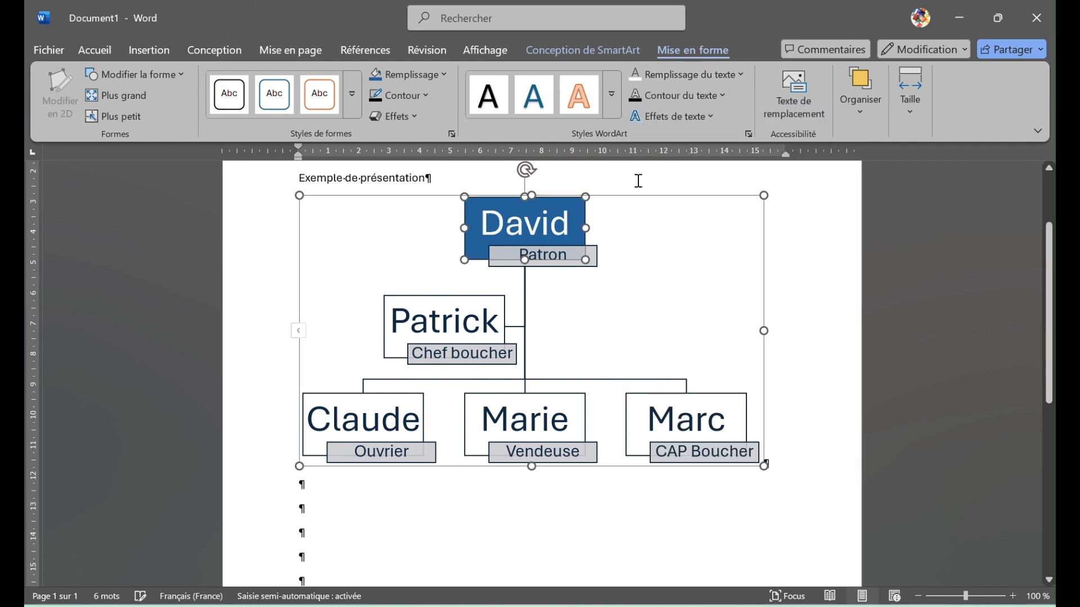
Step: Apply the white text fill to the assistant's name box and the three lowest name boxes together
left_click(473, 302)
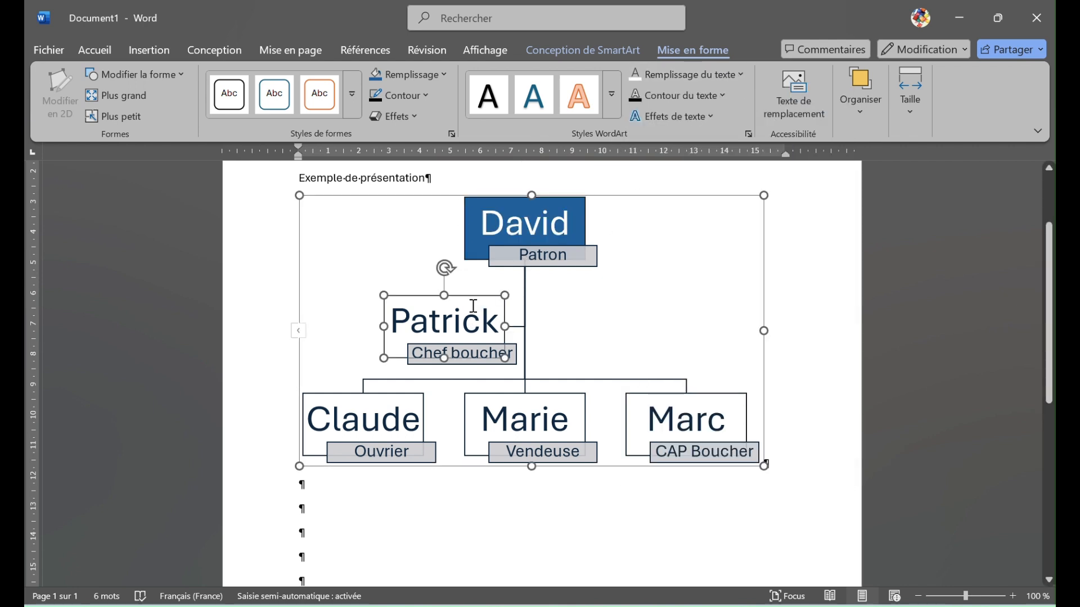
left_click(418, 400, "shift")
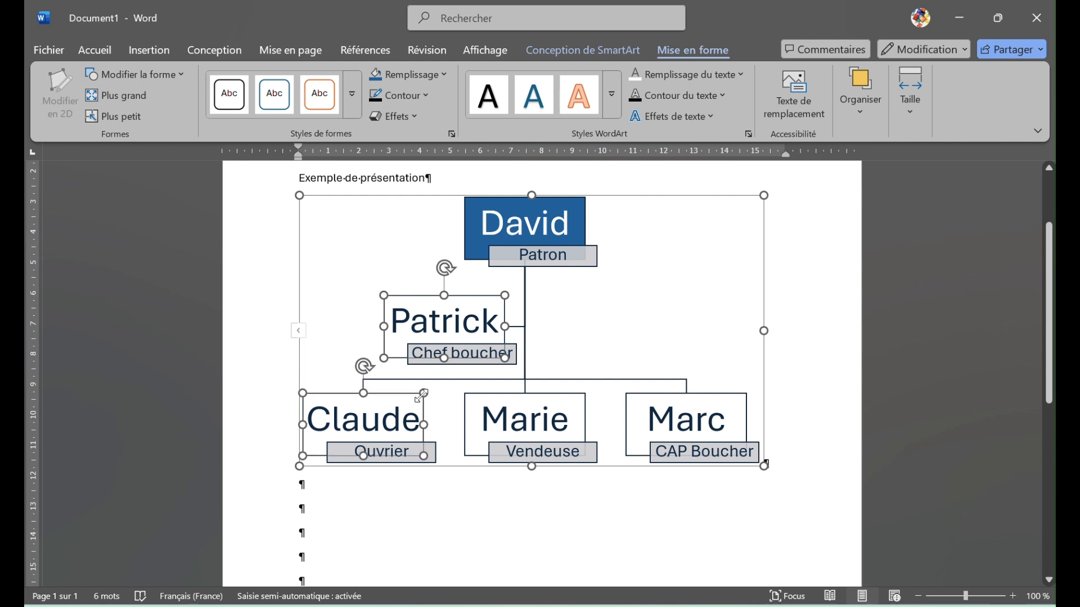
left_click(532, 397, "shift")
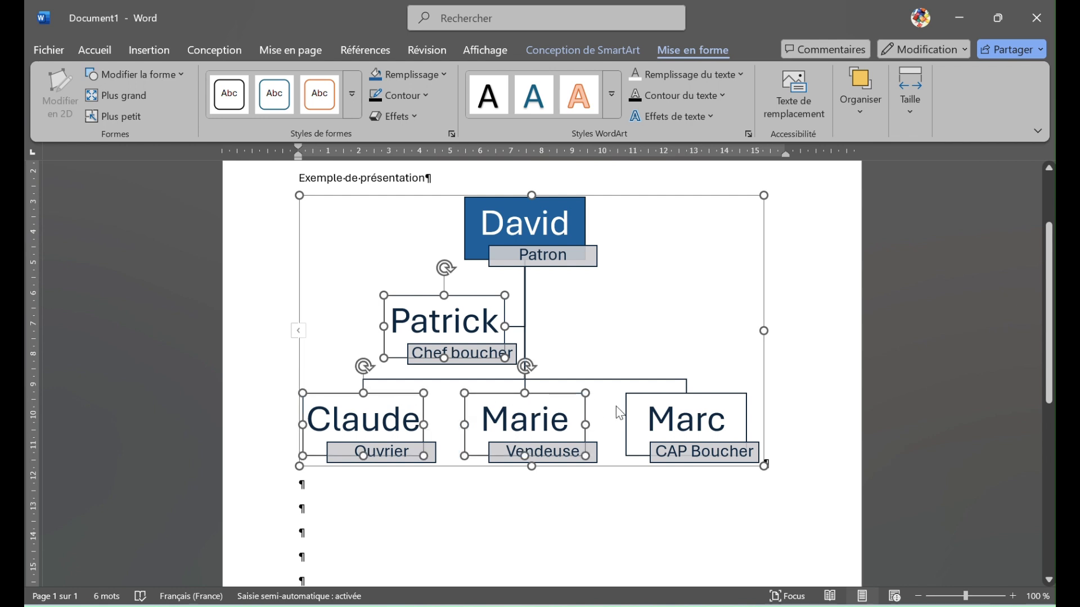
left_click(650, 397, "shift")
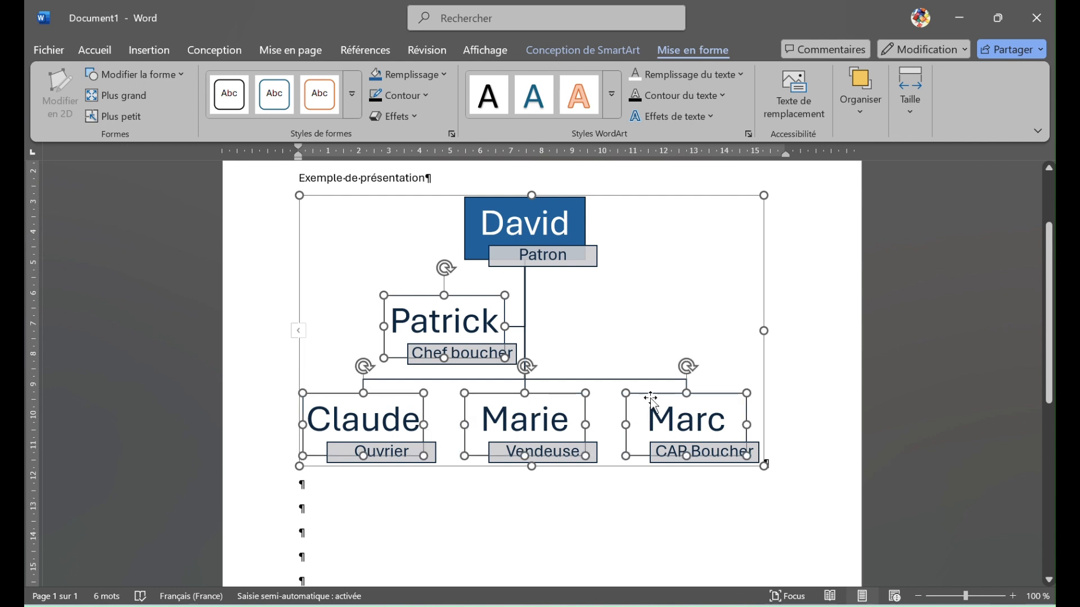
left_click(636, 76)
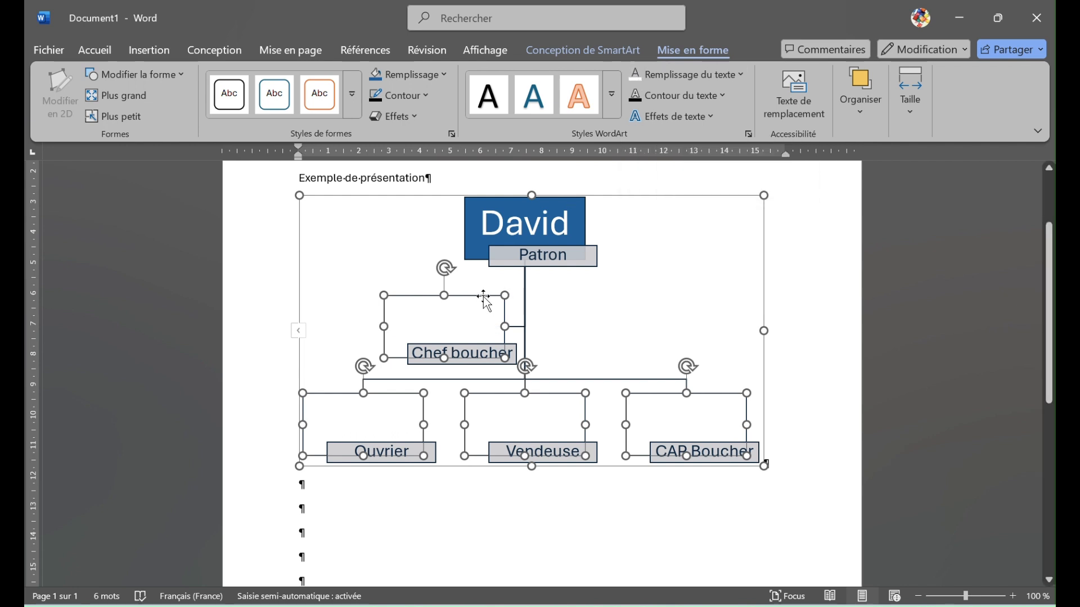
left_click(555, 297)
Step: Fill the name box above "Chef boucher" with the theme's orange
left_click(480, 297)
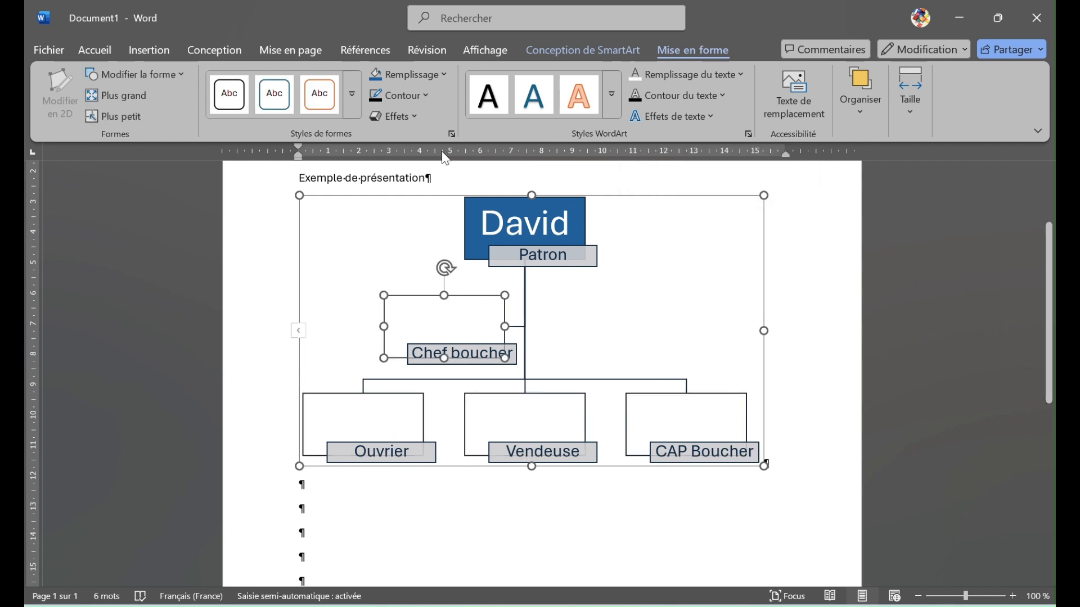
left_click(445, 75)
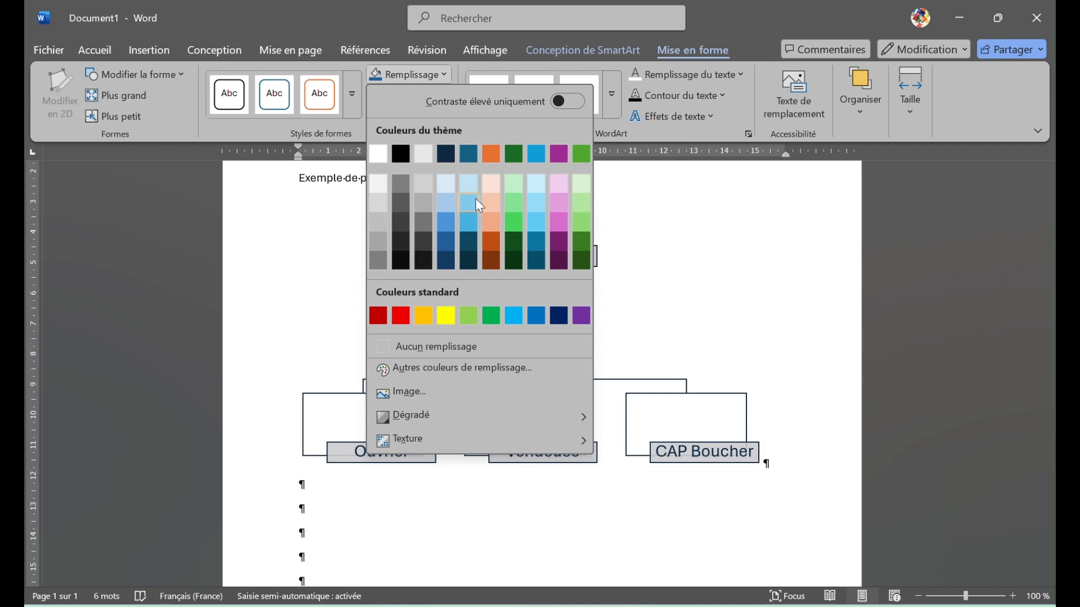
left_click(490, 152)
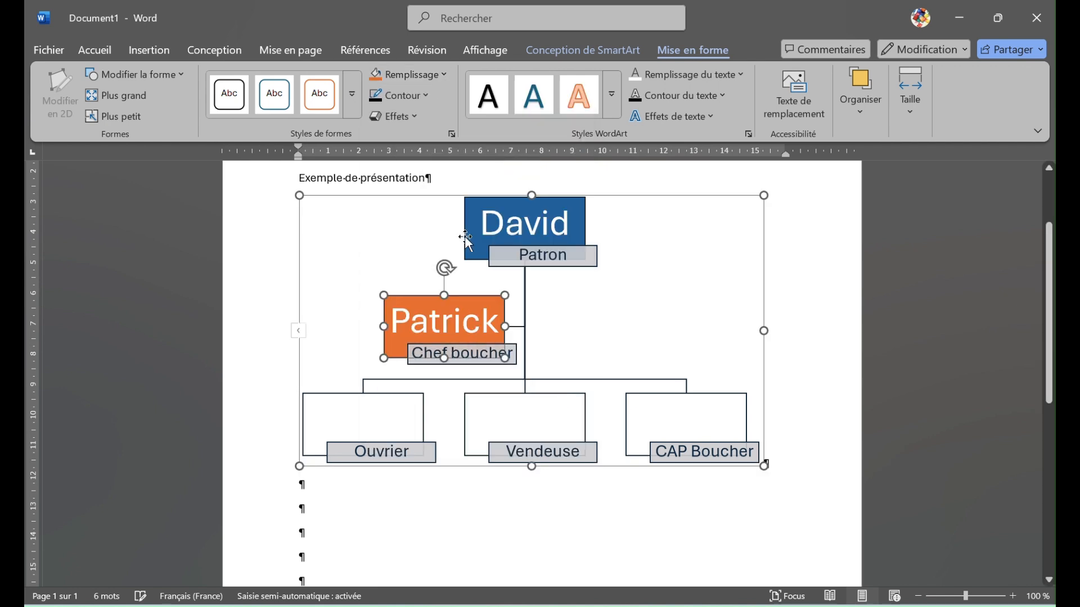
Step: Fill the "Ouvrier" name box with gold, the "Vendeuse" one with purple and the "CAP Boucher" one with light blue
left_click(377, 402)
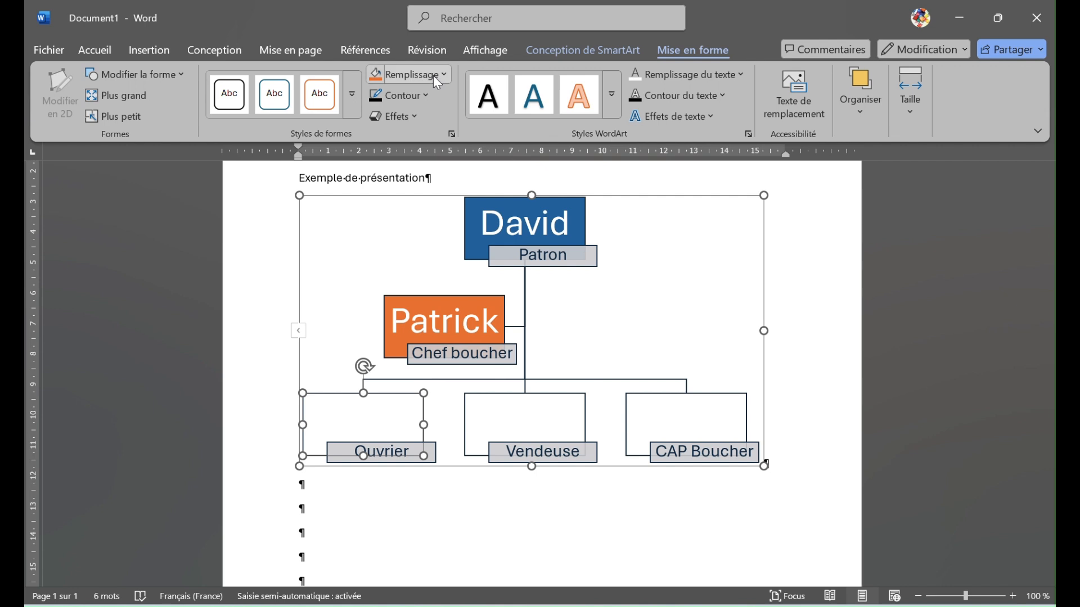
left_click(434, 76)
left_click(424, 315)
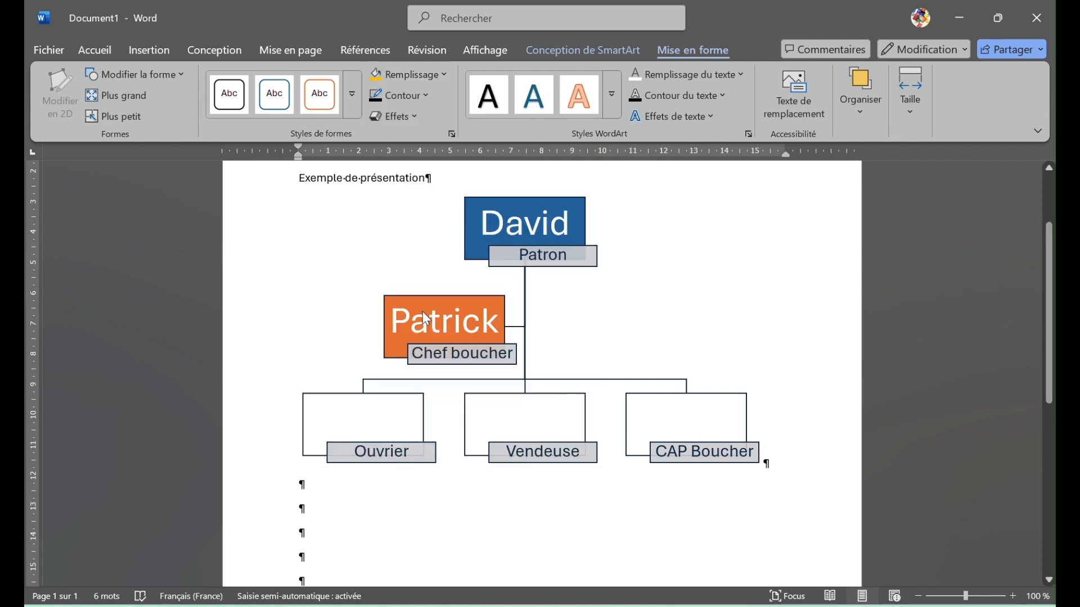
left_click(524, 401)
left_click(440, 76)
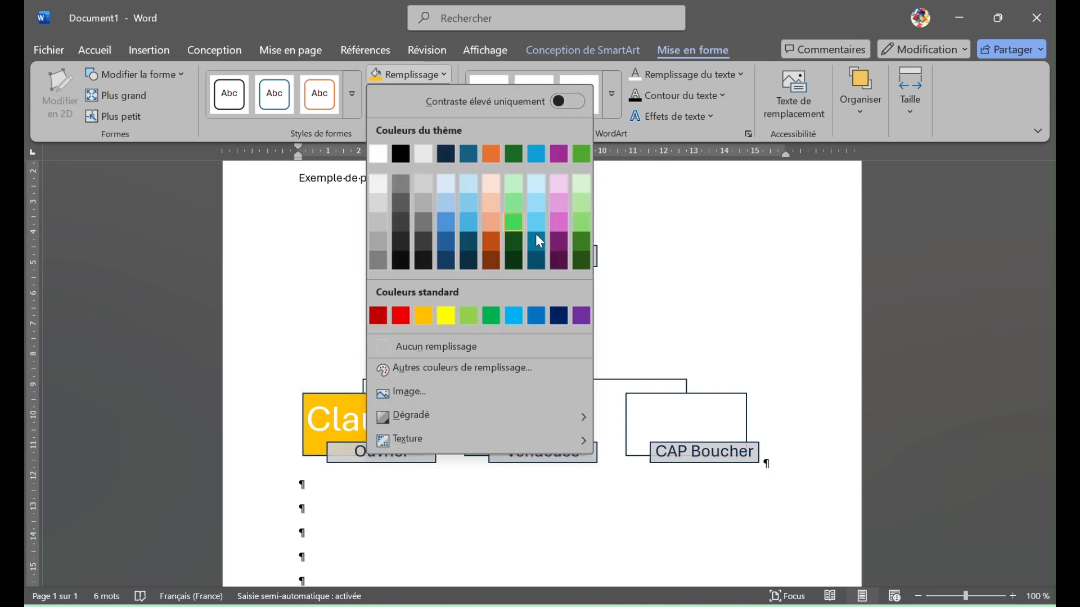
left_click(559, 158)
left_click(691, 387)
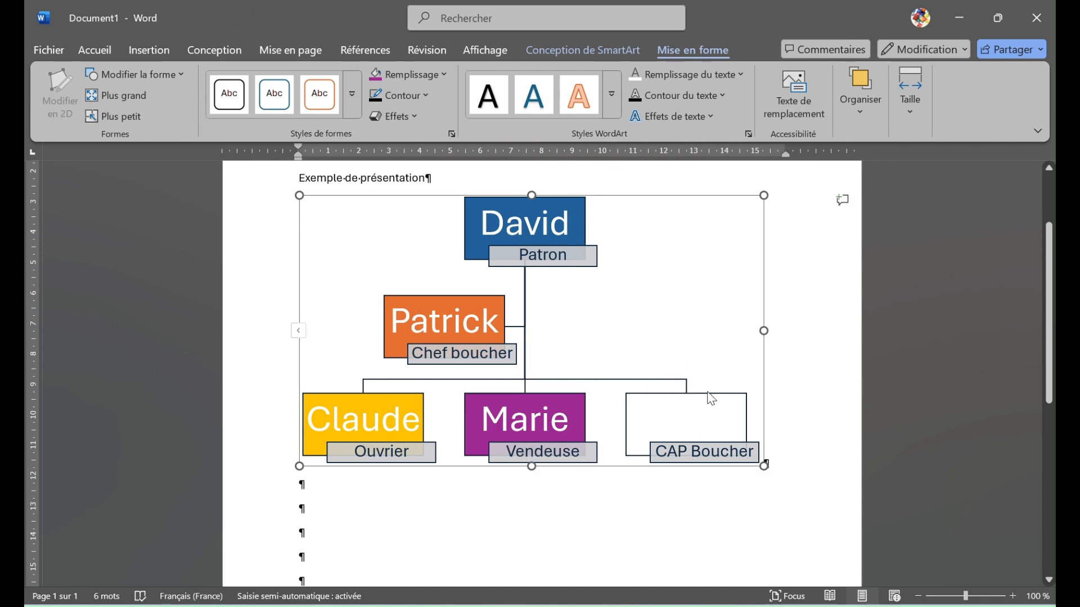
left_click(710, 396)
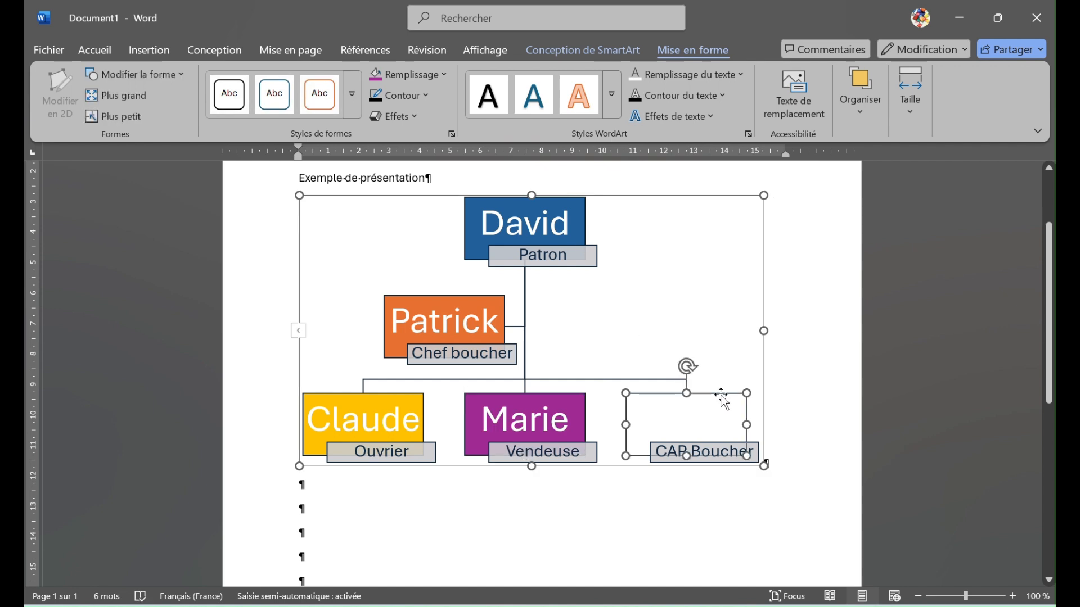
left_click(443, 76)
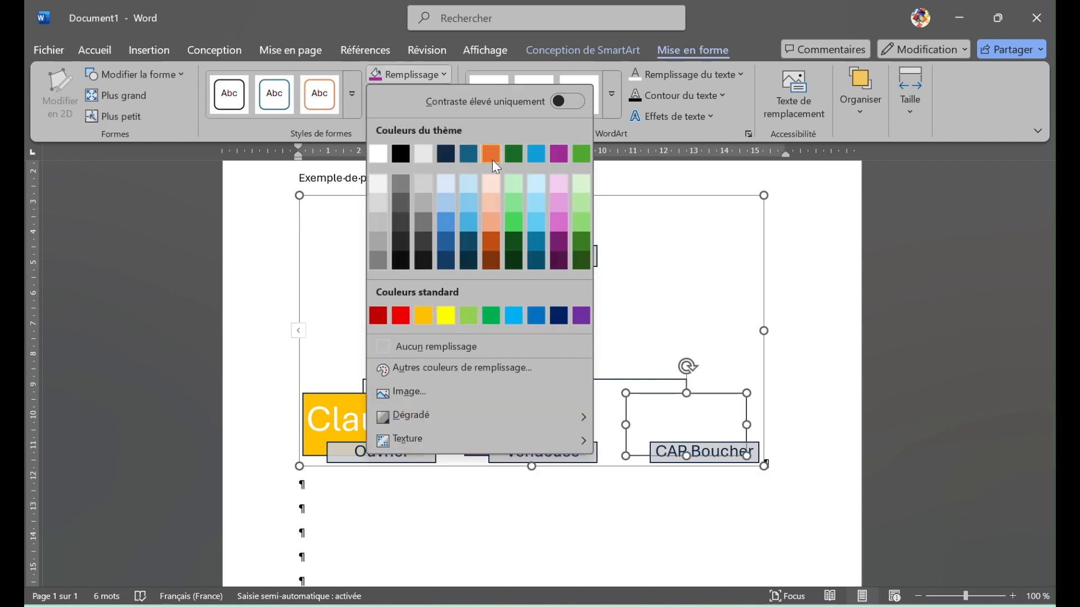
left_click(514, 315)
left_click(892, 297)
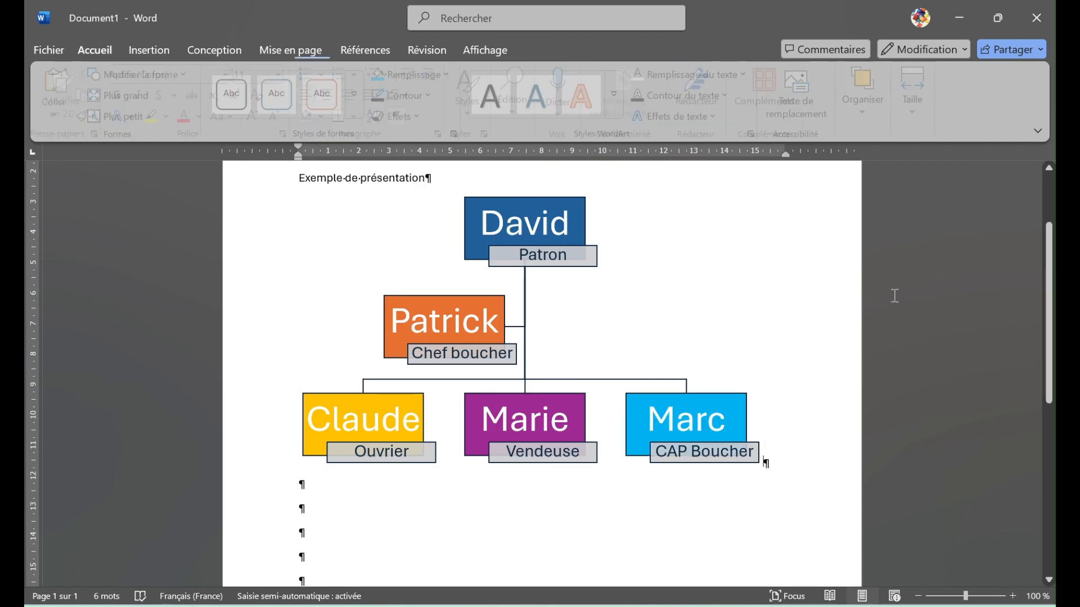
left_click(664, 308)
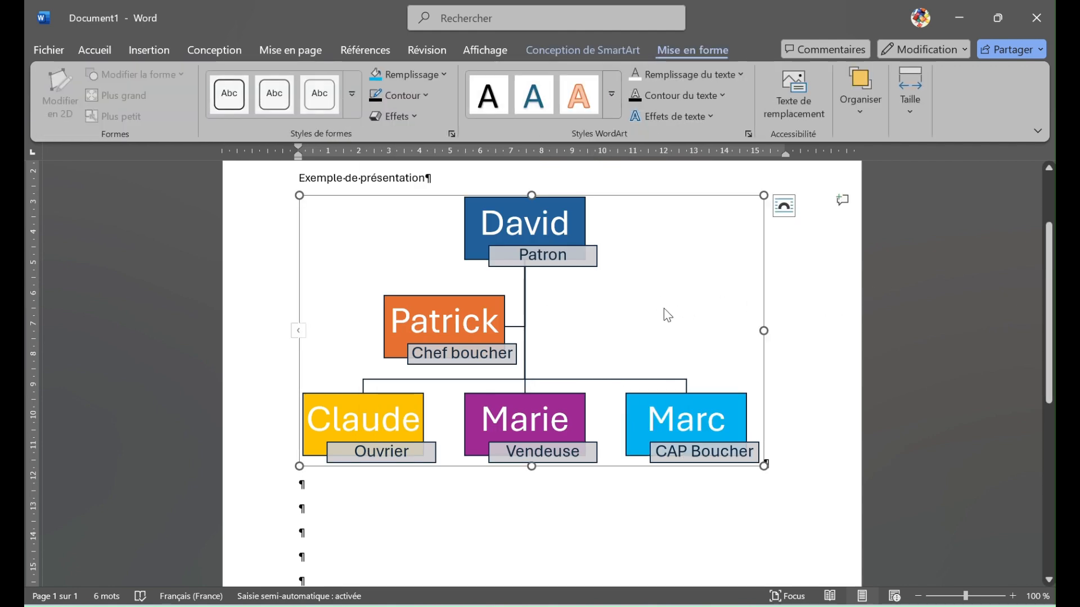
Step: Duplicate the "Patron" box together with its title box and place the copy immediately left of the original
left_click(585, 222)
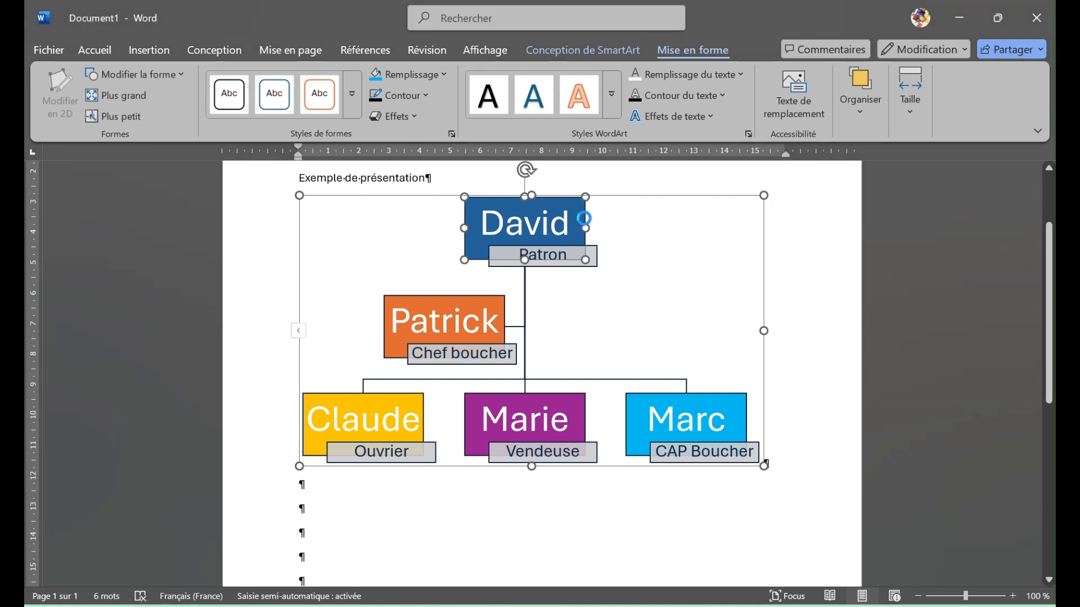
key("ctrl+v")
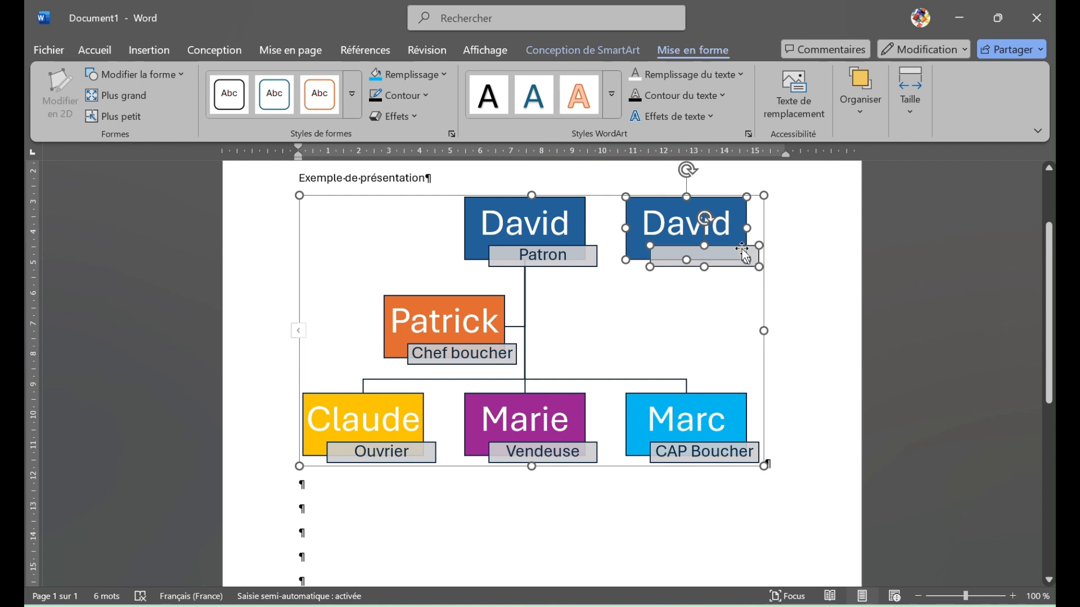
left_click(736, 250)
left_click_drag(737, 250, 445, 247)
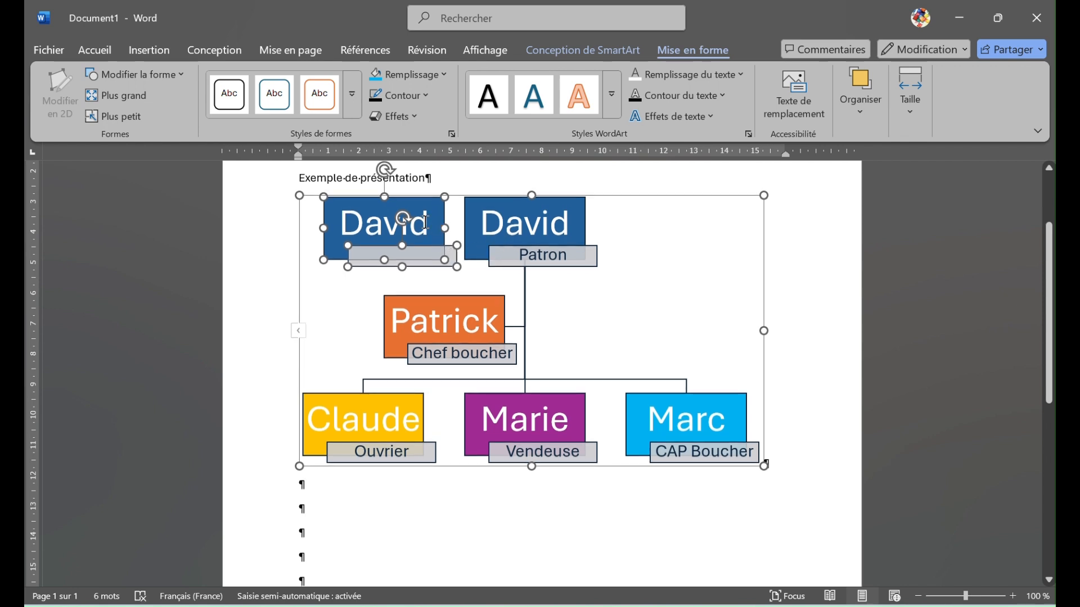
Step: Replace the name in the copied box with the co-owner's first name and give it the centred job title "Patronne"
key("BackSpace")
key("BackSpace")
key("BackSpace")
key("BackSpace")
key("BackSpace")
type("Julie")
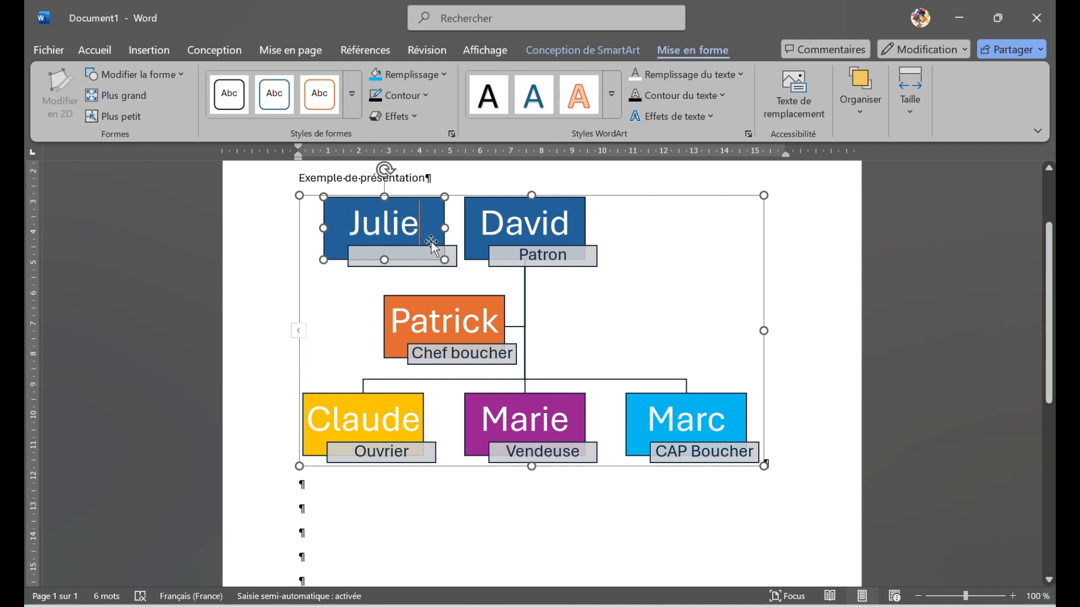
left_click(453, 257)
type("Patronne")
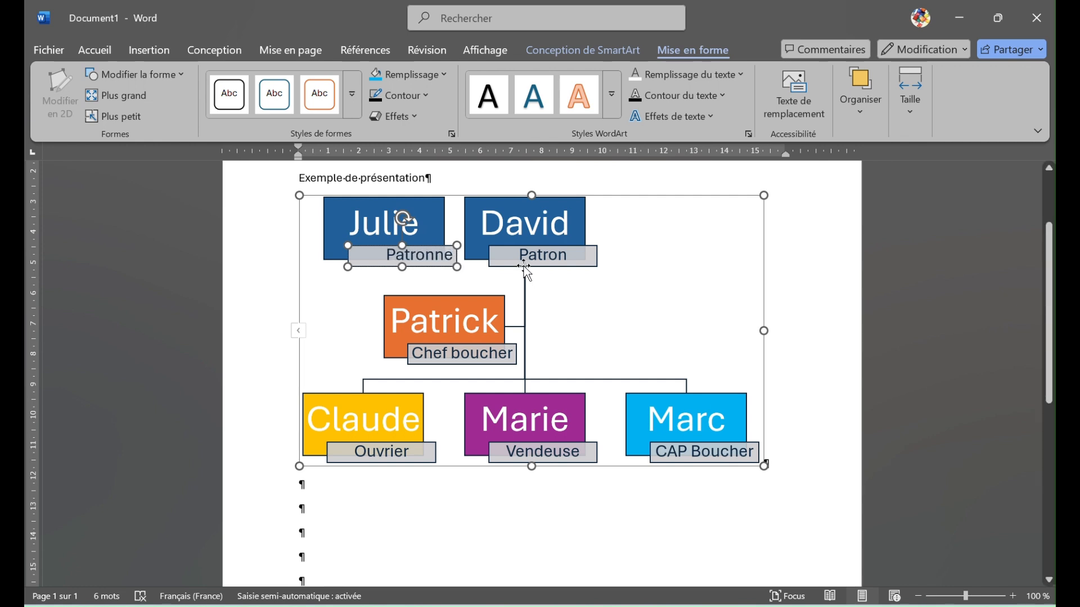
left_click(582, 291)
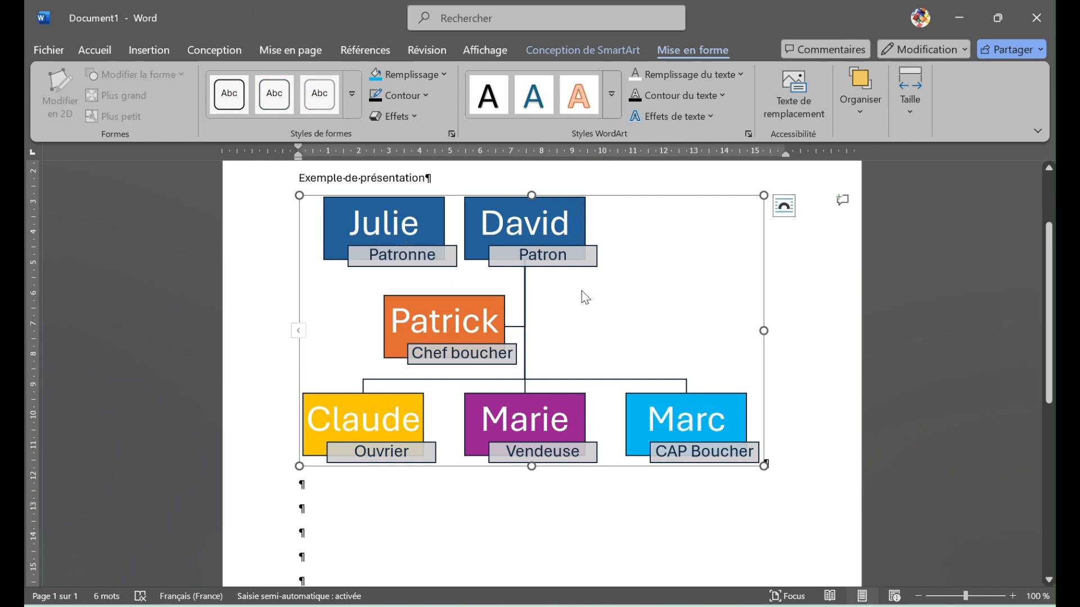
Step: Duplicate the "Chef boucher" box, replace the copied name with another first name and enter the job title "Chef traiteur"
left_click(465, 210)
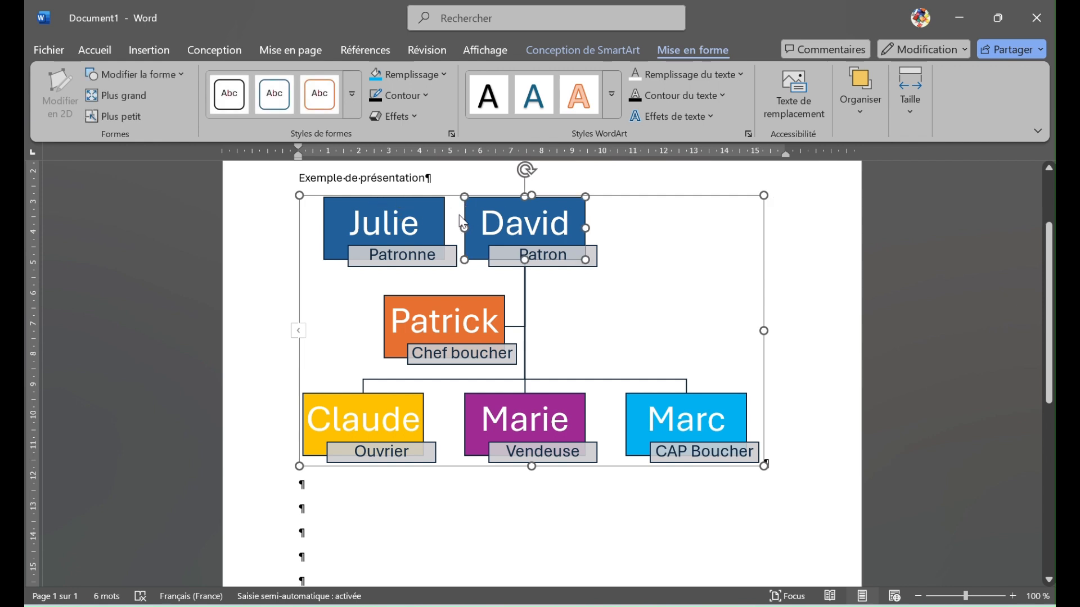
left_click(503, 306)
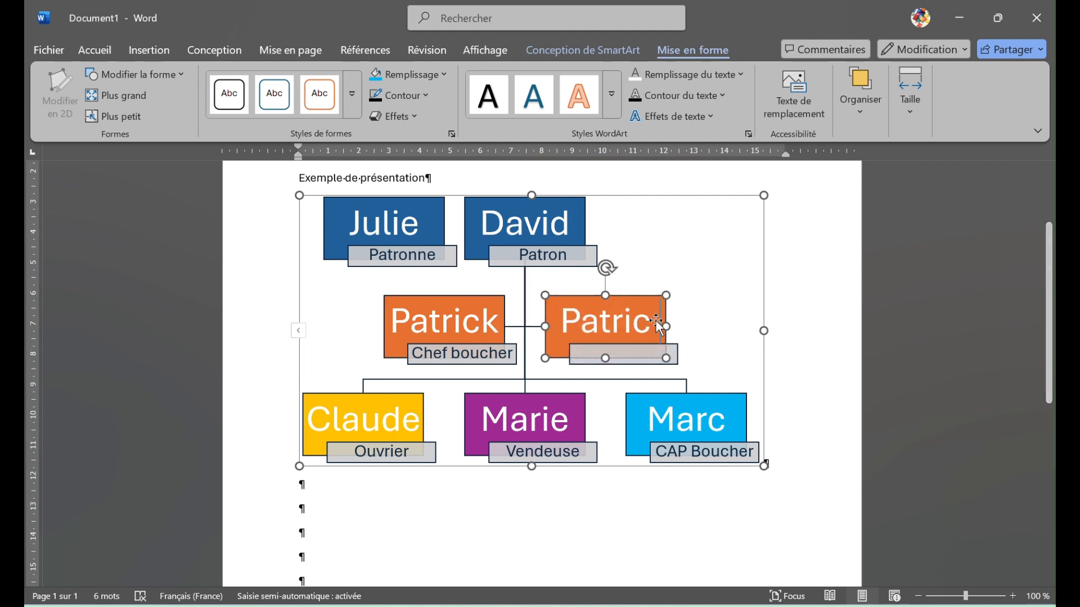
key("BackSpace")
key("BackSpace")
key("BackSpace")
key("BackSpace")
key("BackSpace")
key("BackSpace")
type("Robert")
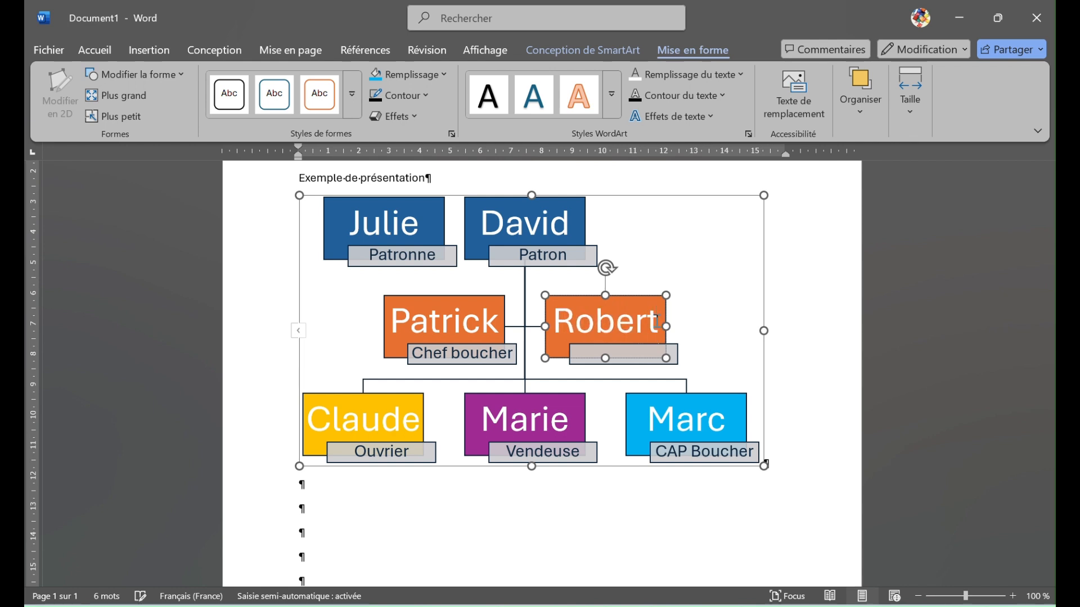
left_click(674, 353)
type("Chef traiteur")
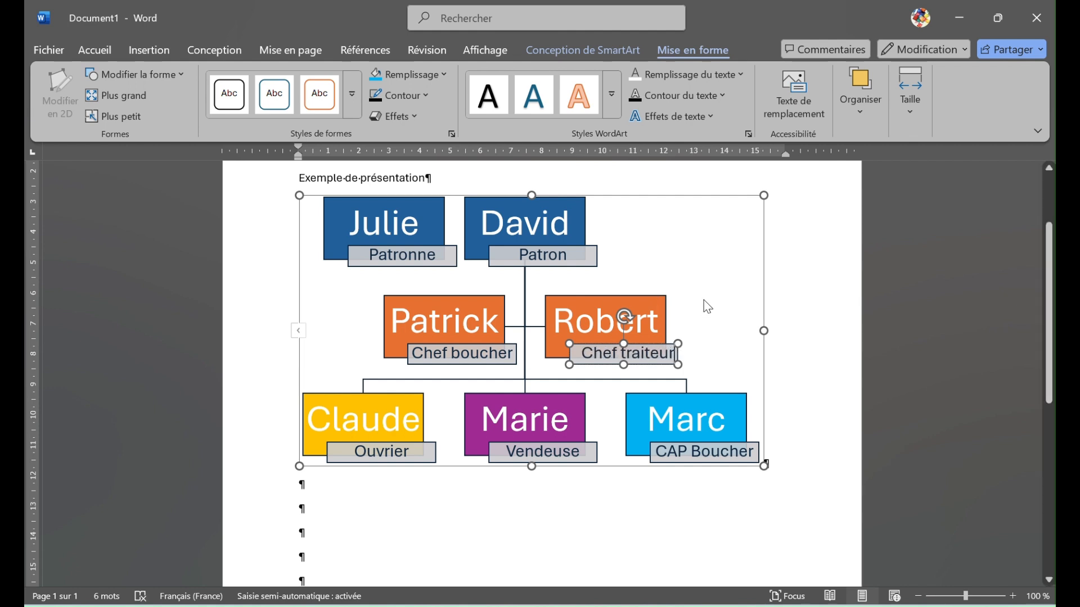
Step: Fill the name box above "Chef traiteur" with the theme's green
left_click(632, 315)
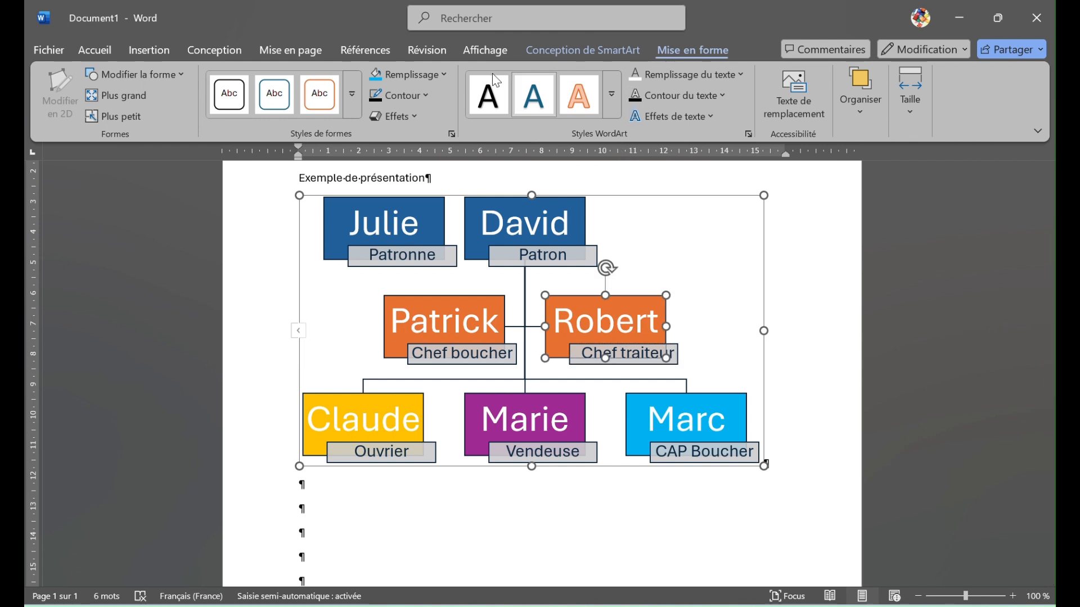
left_click(447, 74)
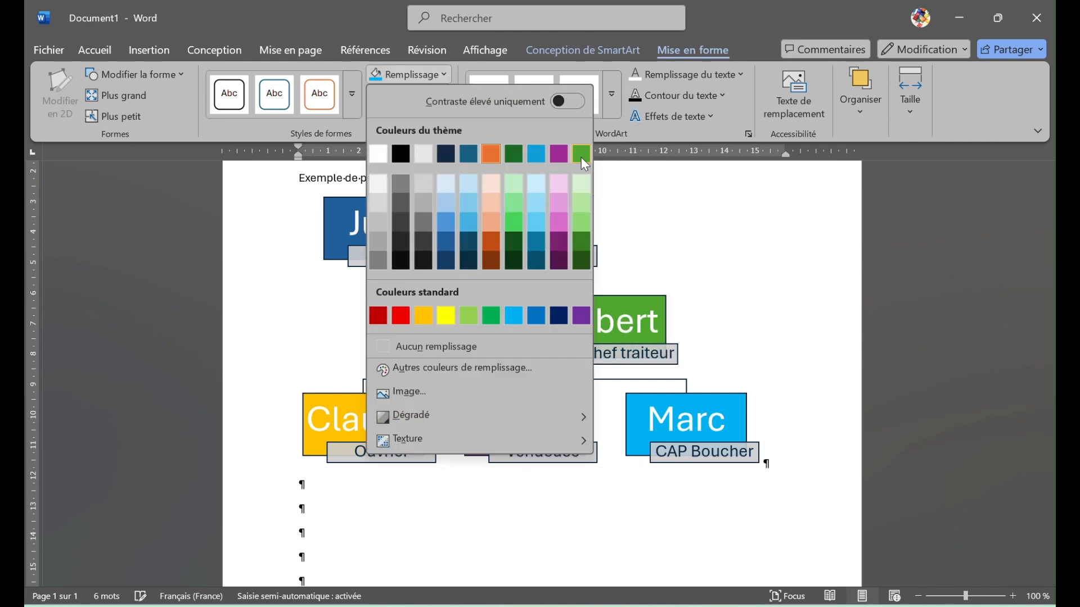
left_click(580, 151)
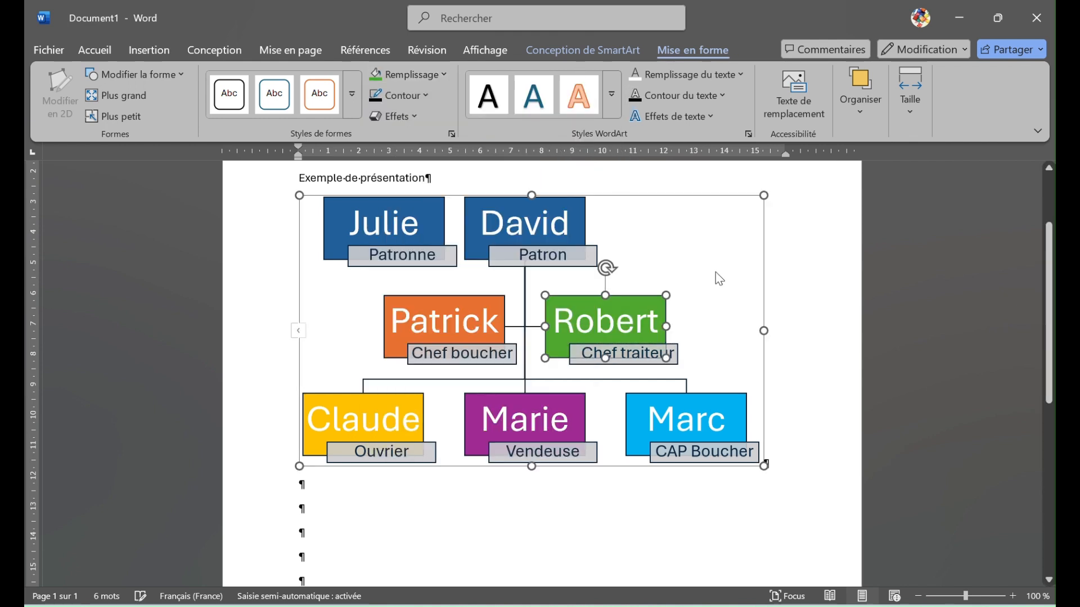
Step: Move the "Chef traiteur" title box and its name box together up and to the right, above the level of "Chef boucher"
left_click(674, 353)
left_click(665, 312, "shift")
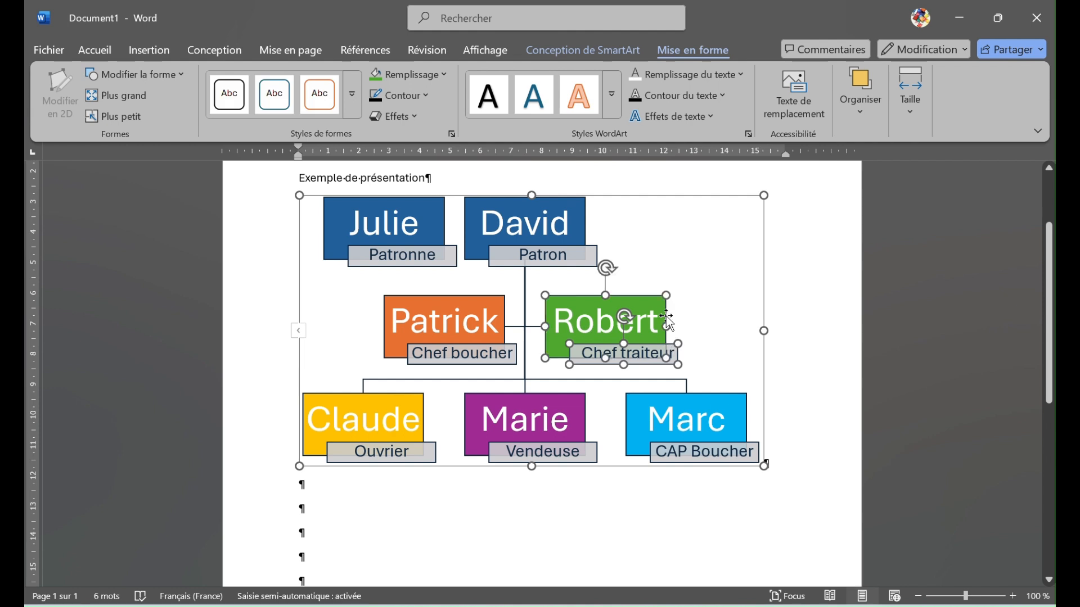
left_click_drag(665, 314, 738, 281)
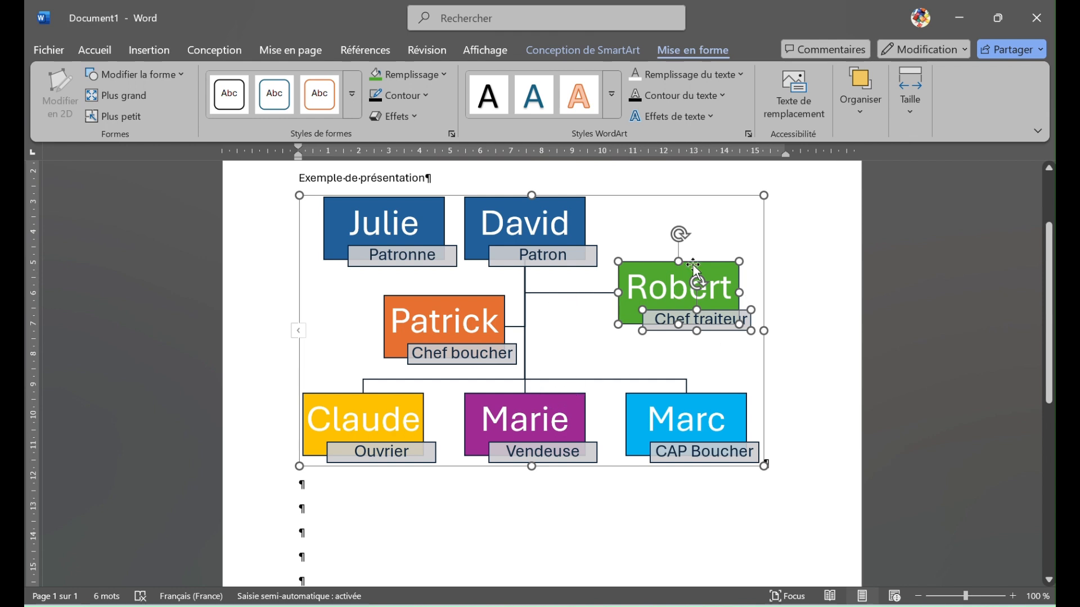
left_click(602, 382)
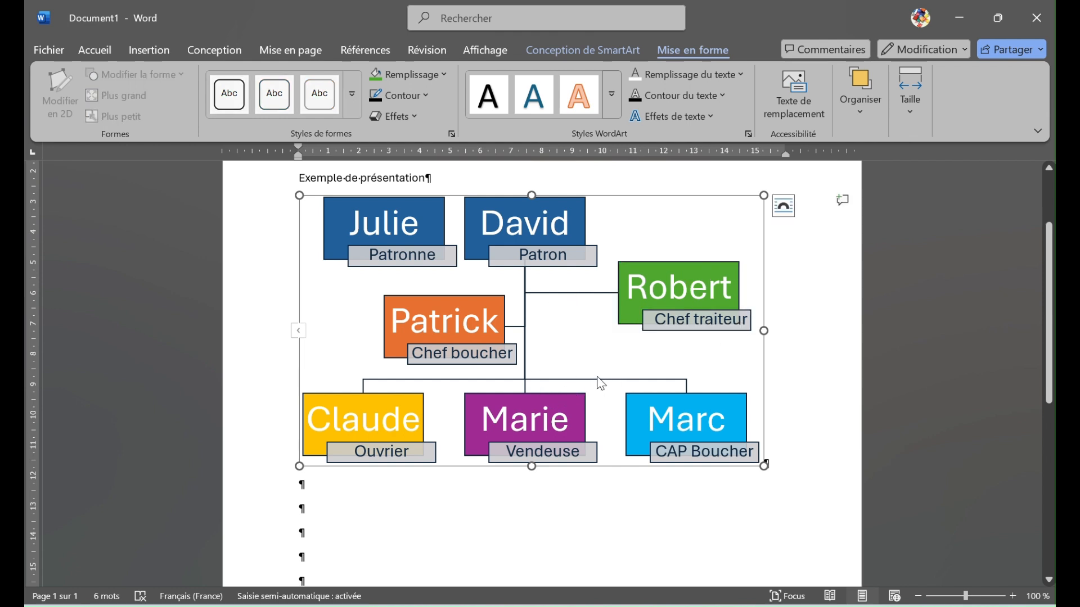
Step: Extend the SmartArt frame downward to make free space below the lowest row of boxes
left_click(497, 398)
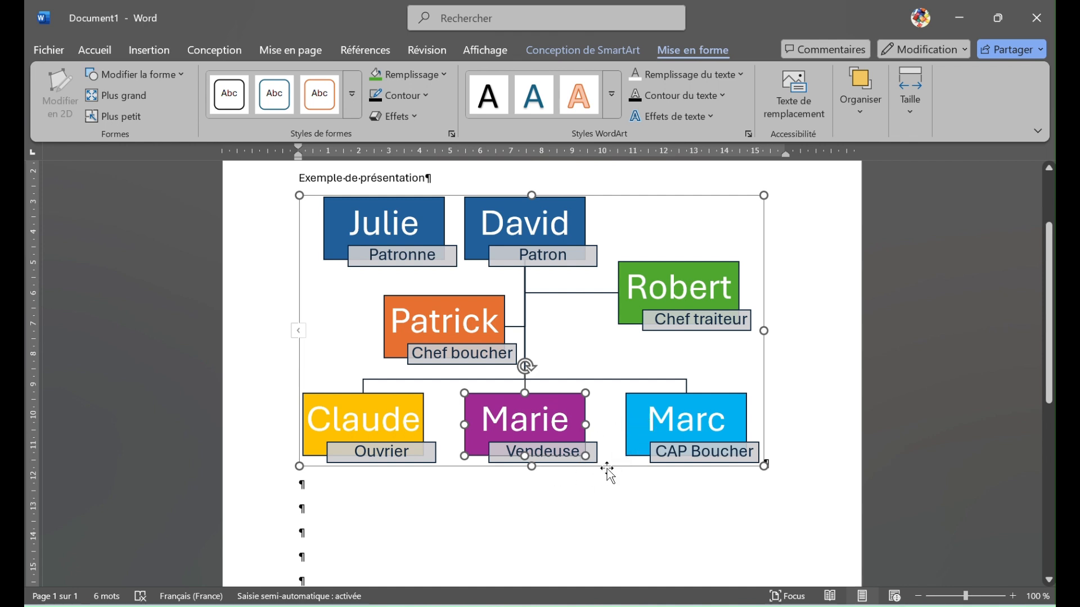
left_click(537, 482)
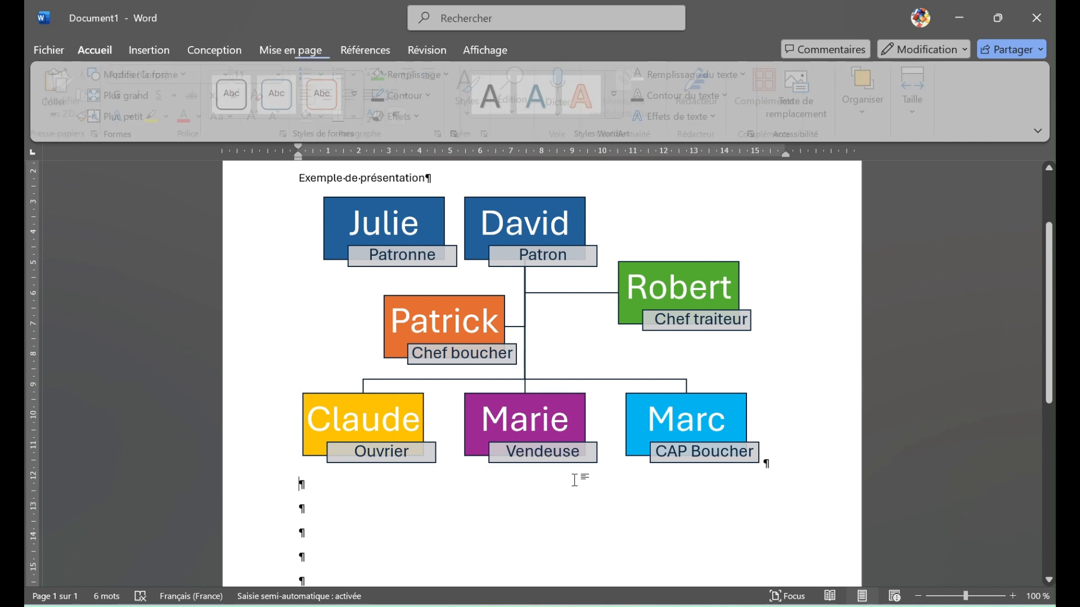
left_click(548, 398)
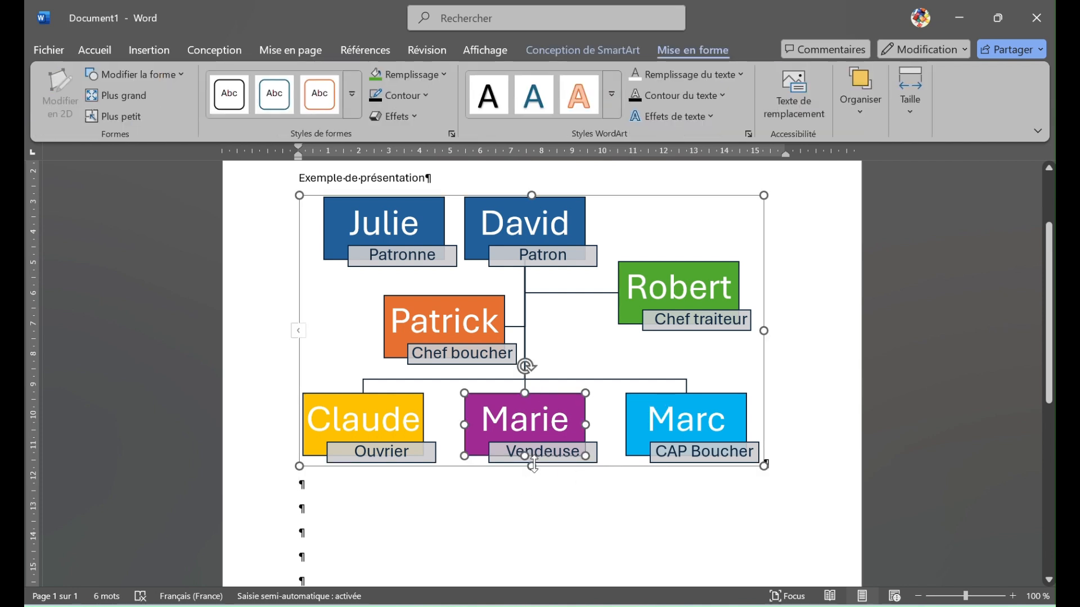
left_click_drag(532, 471, 536, 533)
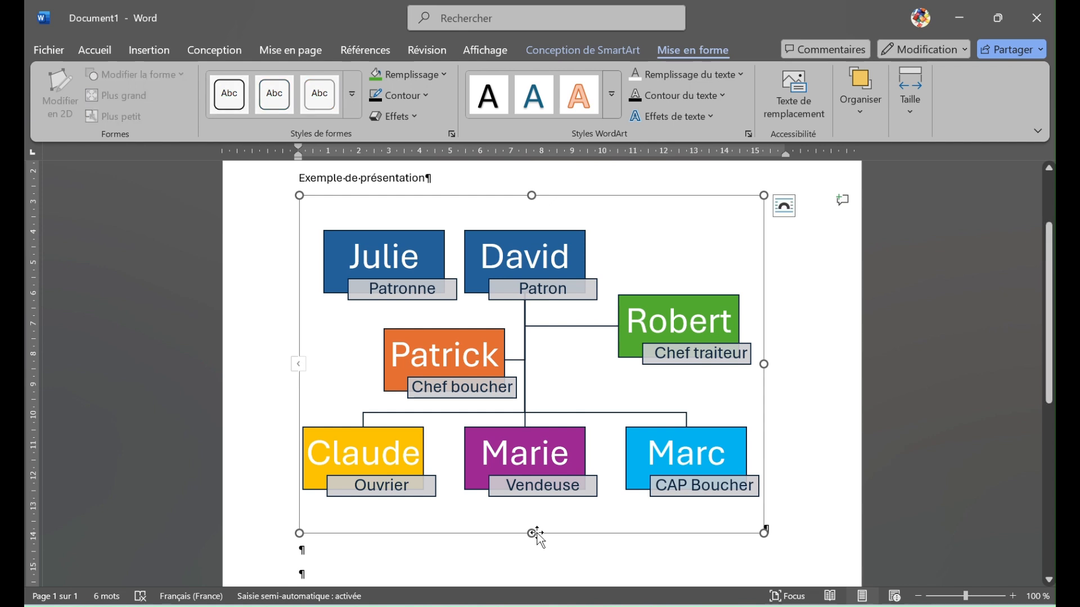
Step: Move the "Vendeuse" name box and its title box together straight down to the lower edge of the SmartArt frame
left_click(555, 430)
key("Down")
key("Down")
key("Down")
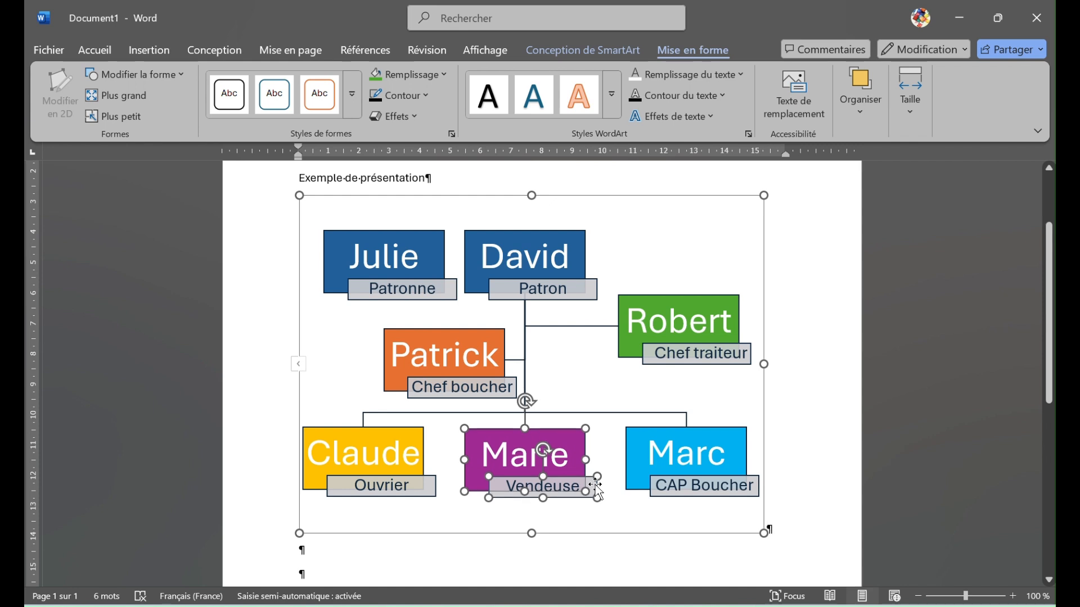
key("Down")
key("Down")
key("Down")
key("Down")
key("Down")
key("Down")
key("Down")
key("Down")
key("Down")
key("Down")
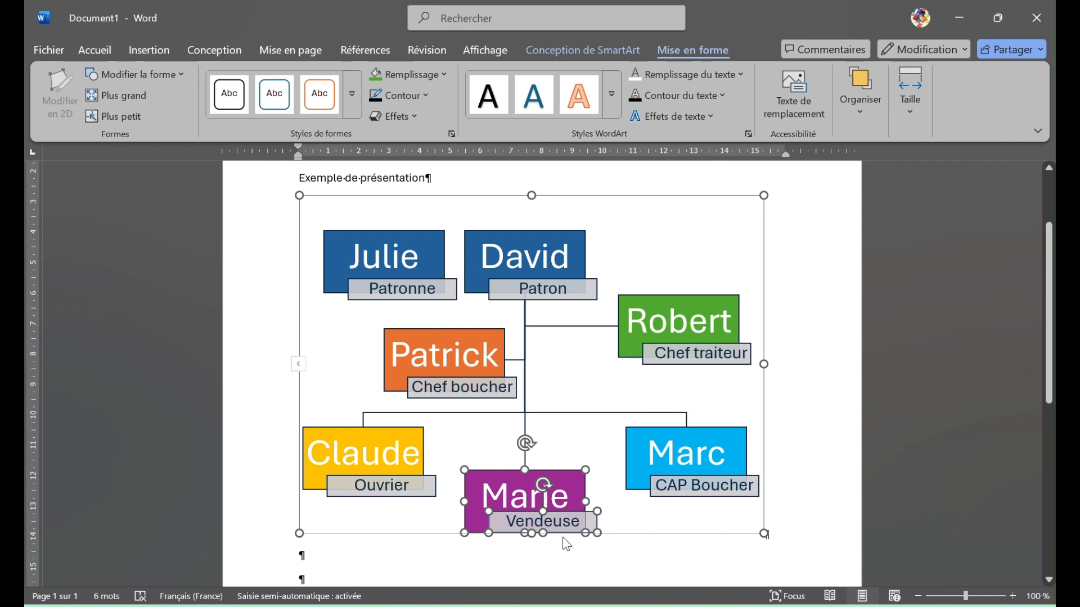
Step: Extend the SmartArt frame slightly further down and lower the "Vendeuse" title box a little on its name box
left_click(650, 519)
left_click_drag(531, 534, 532, 545)
left_click(585, 533)
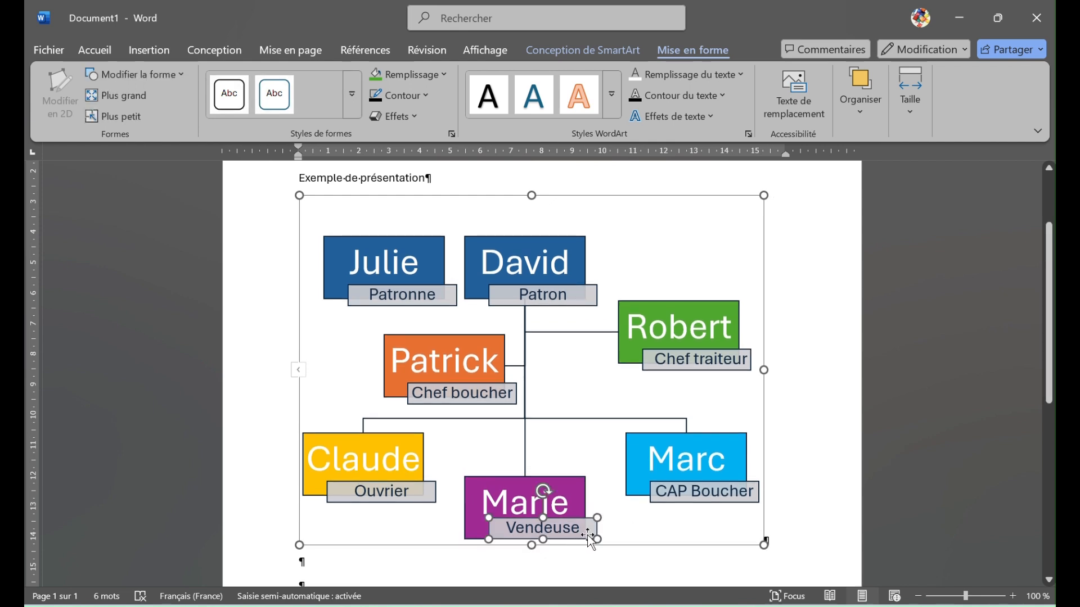
key("Down")
key("Down")
key("Down")
key("Down")
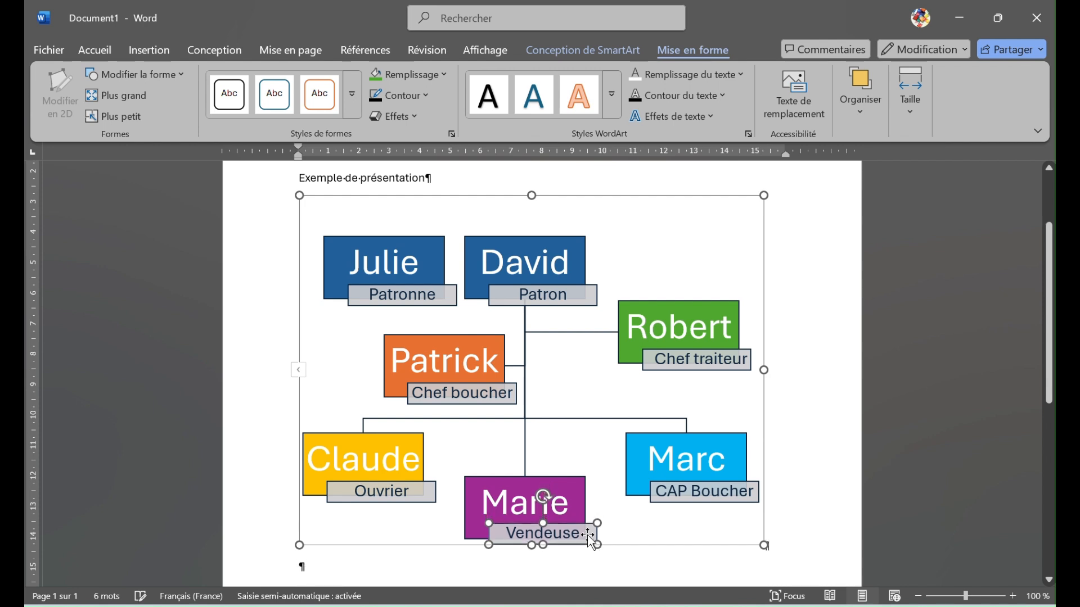
left_click(656, 535)
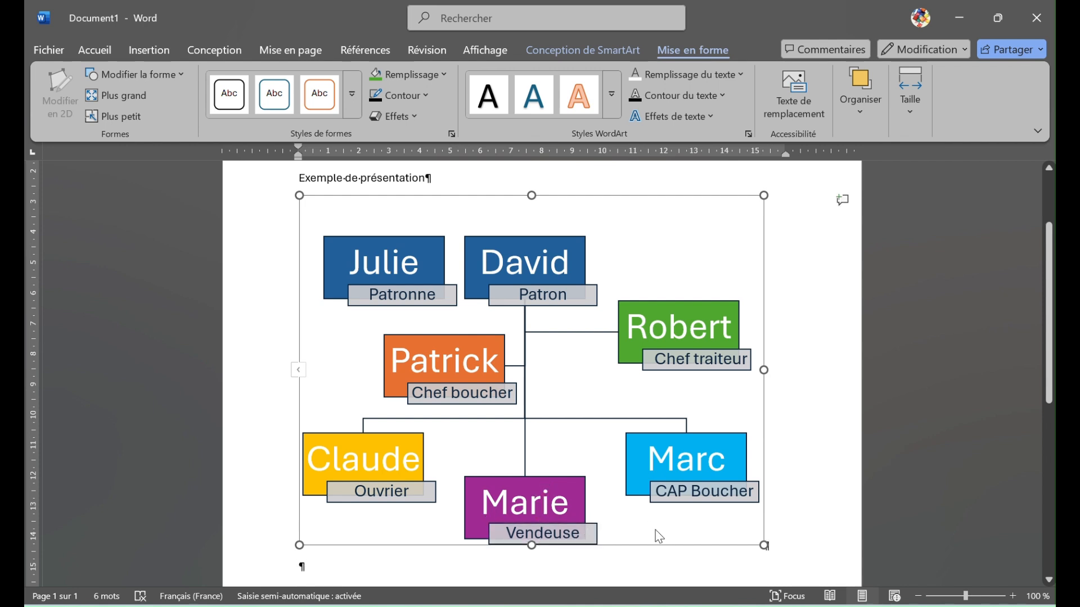
Step: Duplicate the "Vendeuse" name box next to the original and shorten the SmartArt frame from below
left_click(596, 534)
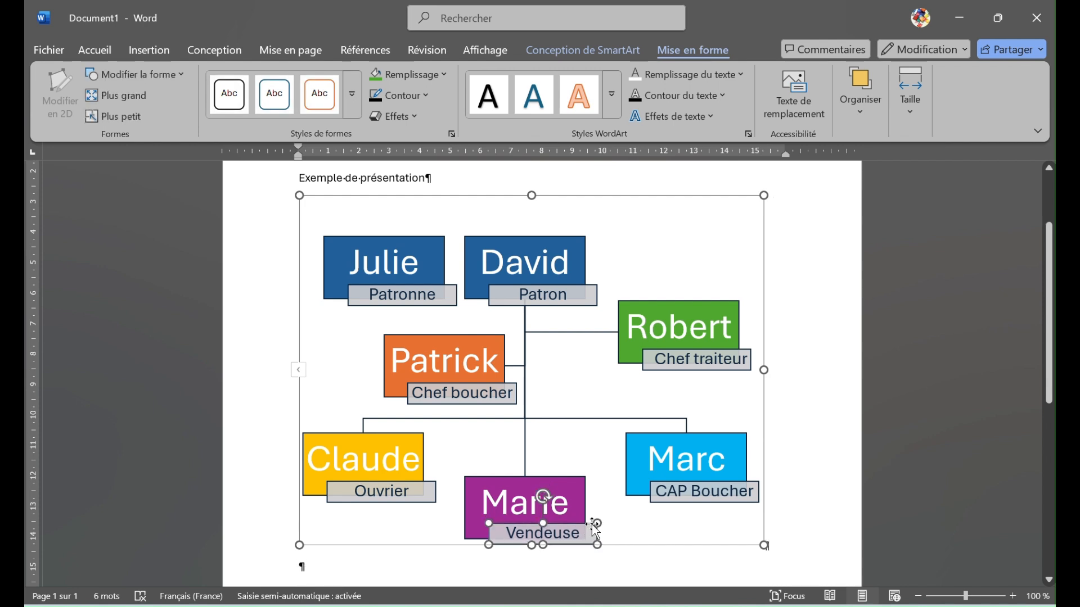
left_click(582, 493, "shift")
left_click(632, 511)
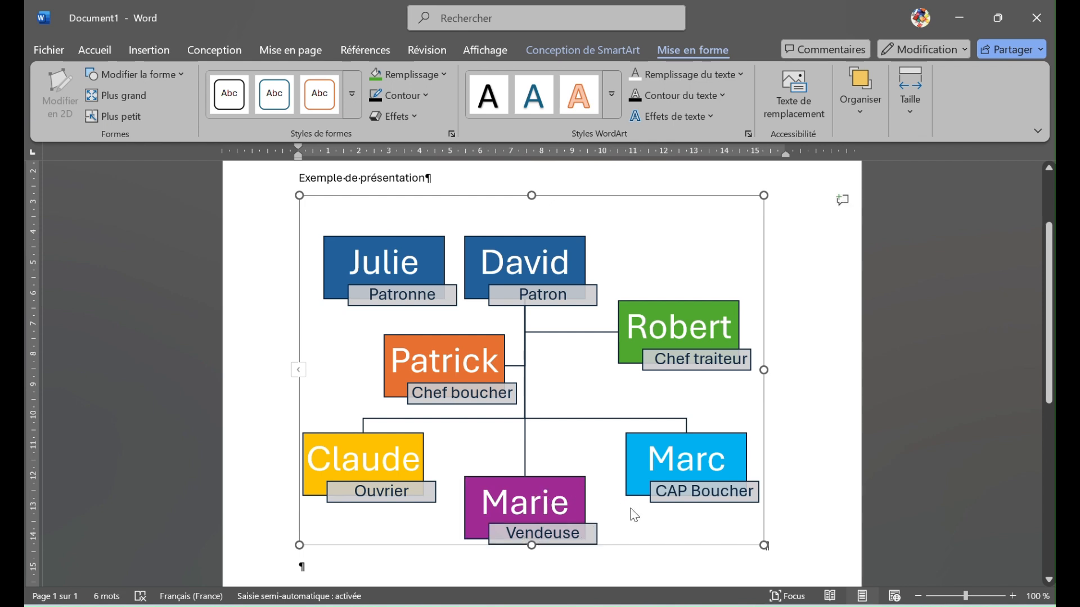
left_click(583, 489)
key("ctrl+v")
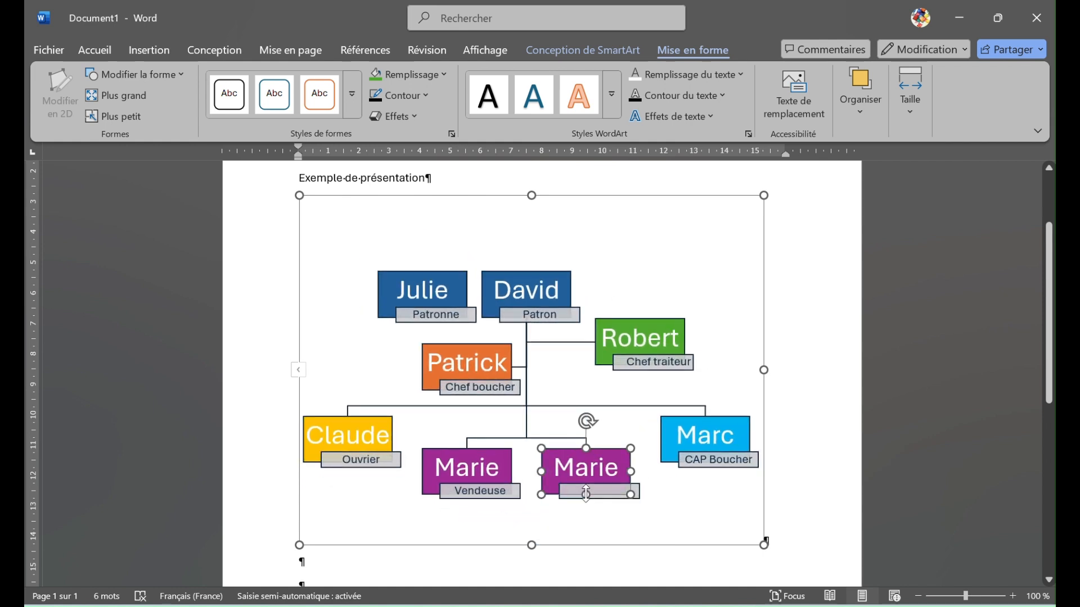
left_click(641, 513)
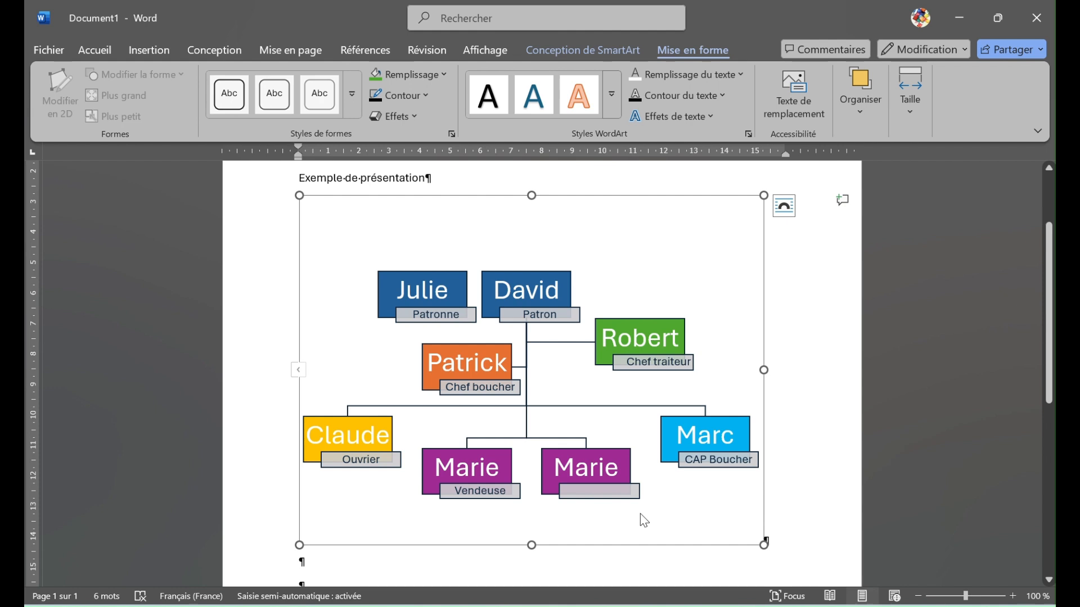
left_click_drag(529, 547, 531, 477)
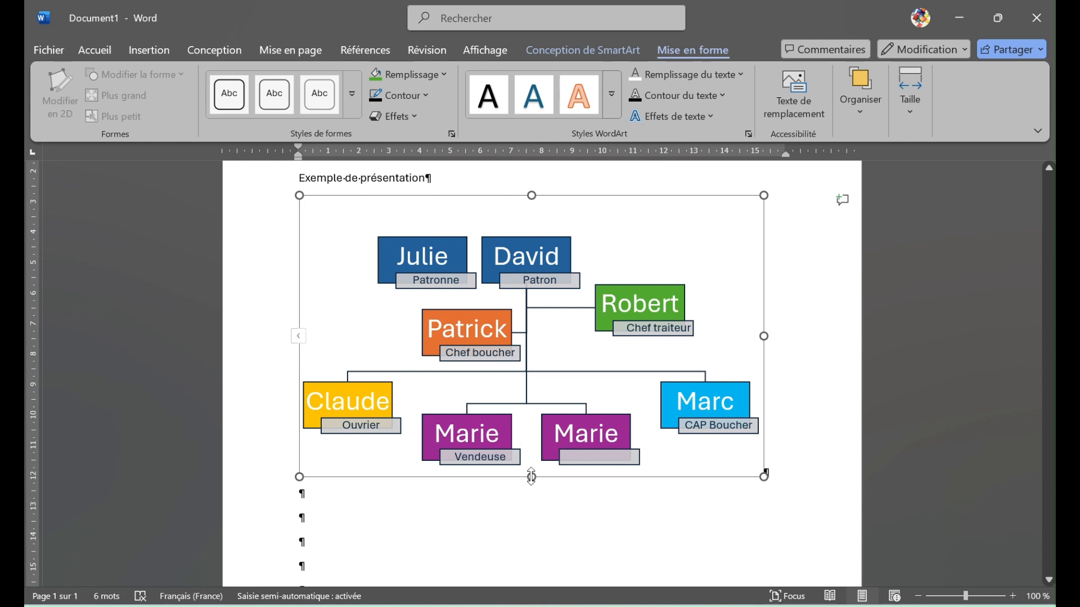
Step: Move the "Patronne" and "Patron" name boxes with their title boxes up together, away from the row of chefs
left_click(459, 243)
left_click(474, 281, "shift")
left_click(505, 263, "shift")
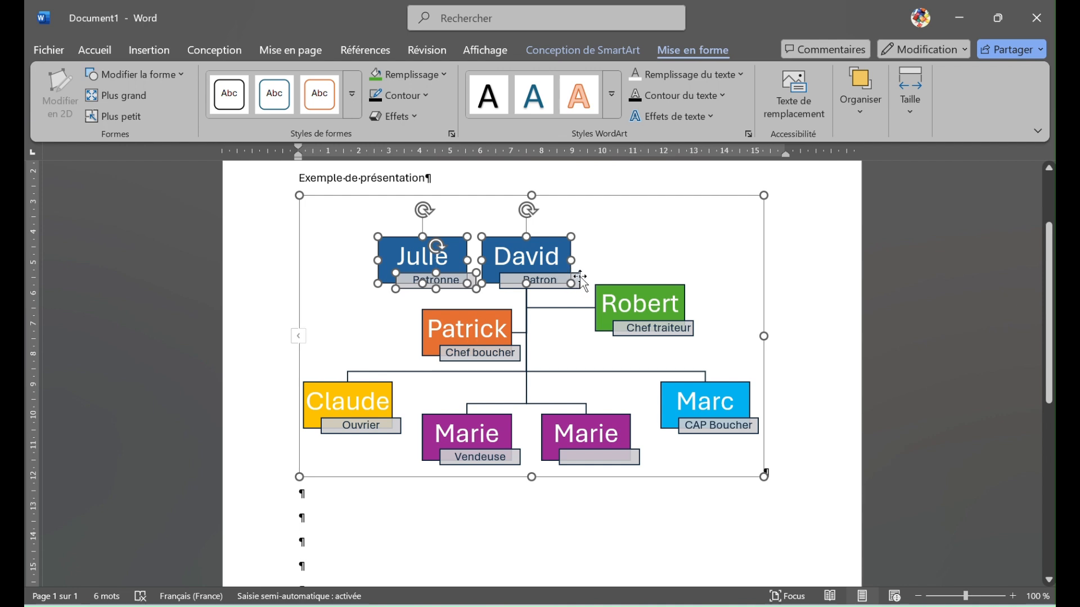
left_click(578, 279, "shift")
key("Up")
key("Up")
key("Up")
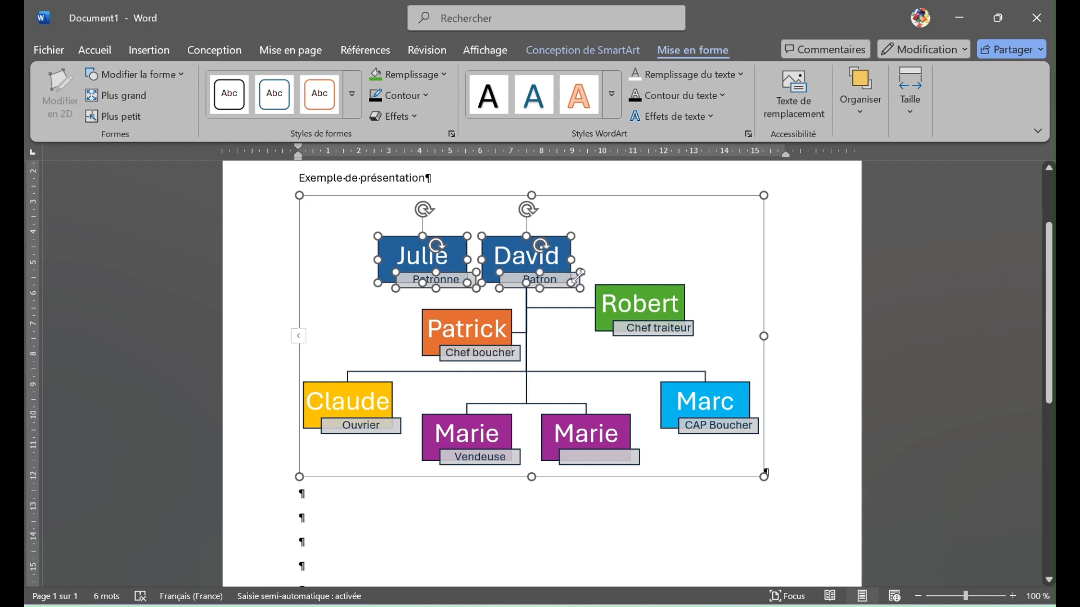
key("Up")
key("Up")
key("Up")
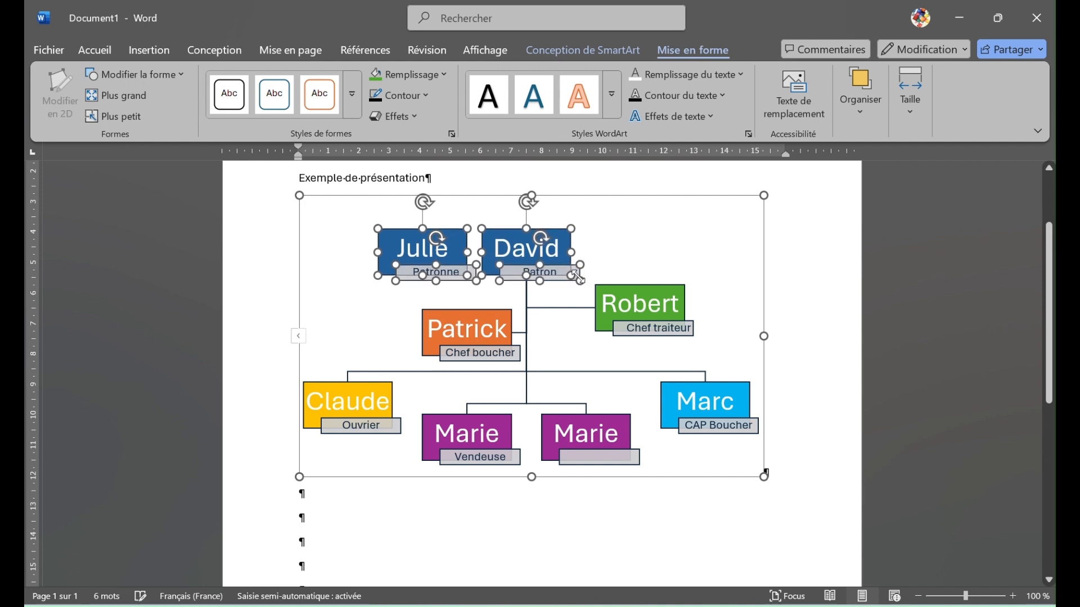
key("Up")
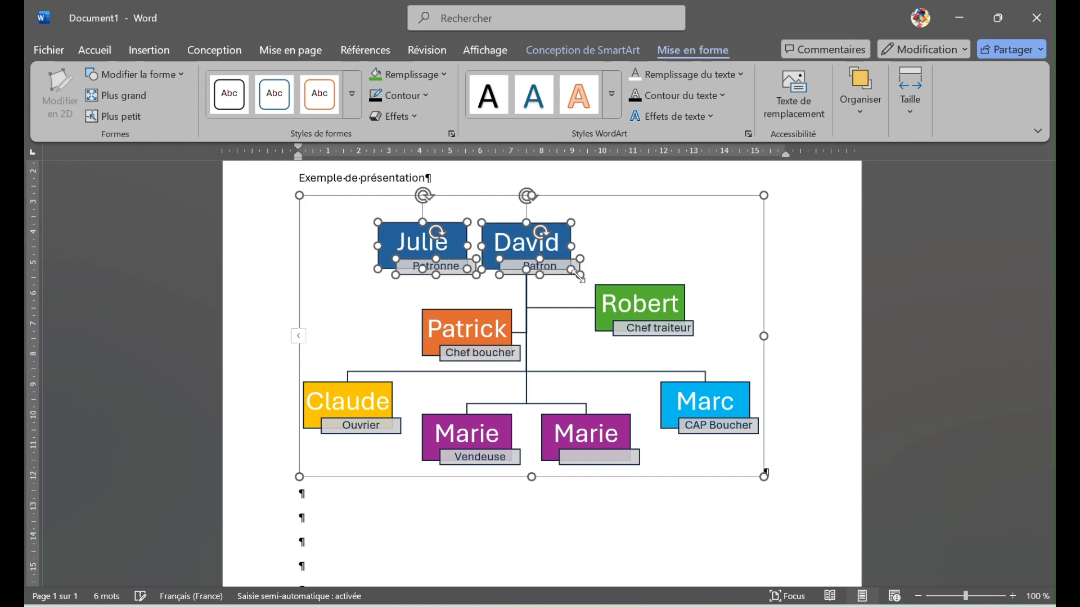
key("Up")
key("Up")
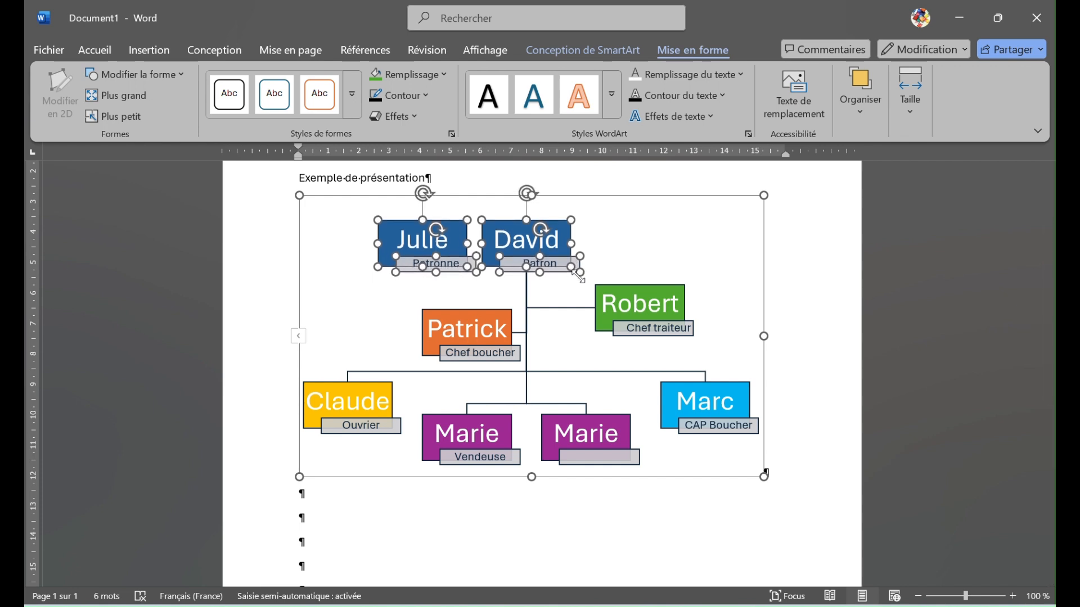
Step: Nudge the "Patronne" and "Patron" boxes up slightly, and lower both purple name boxes with their title boxes to just above the frame's lower edge
key("Up")
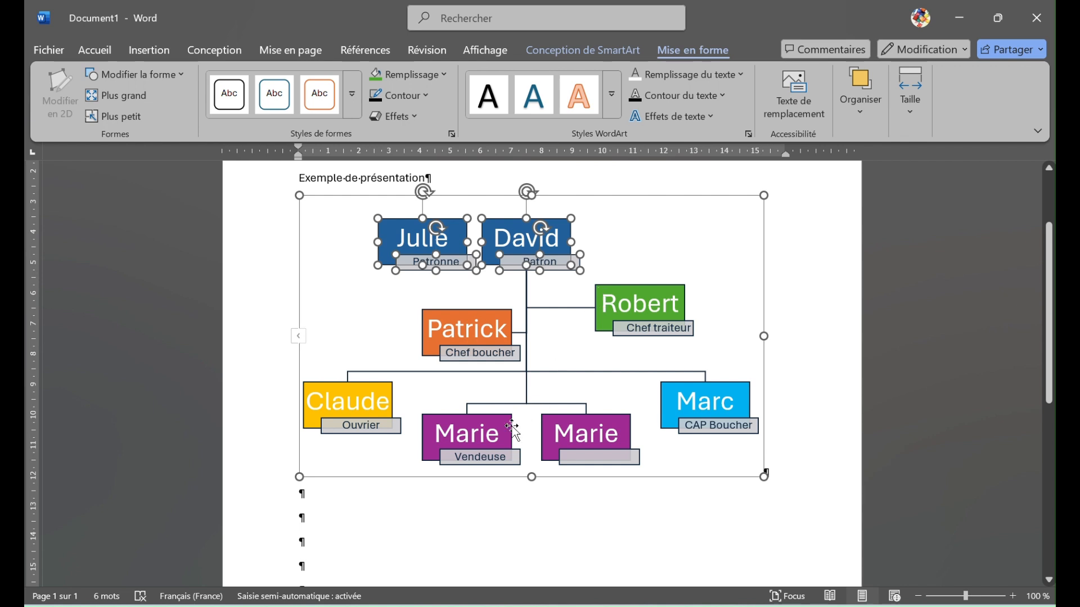
left_click(498, 421)
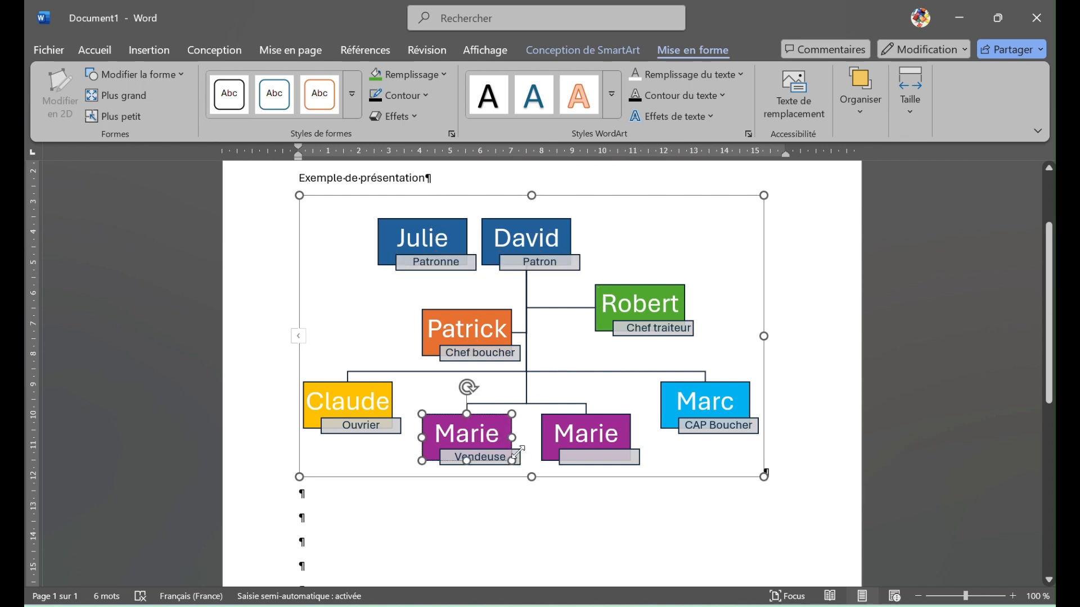
left_click(552, 435, "ctrl")
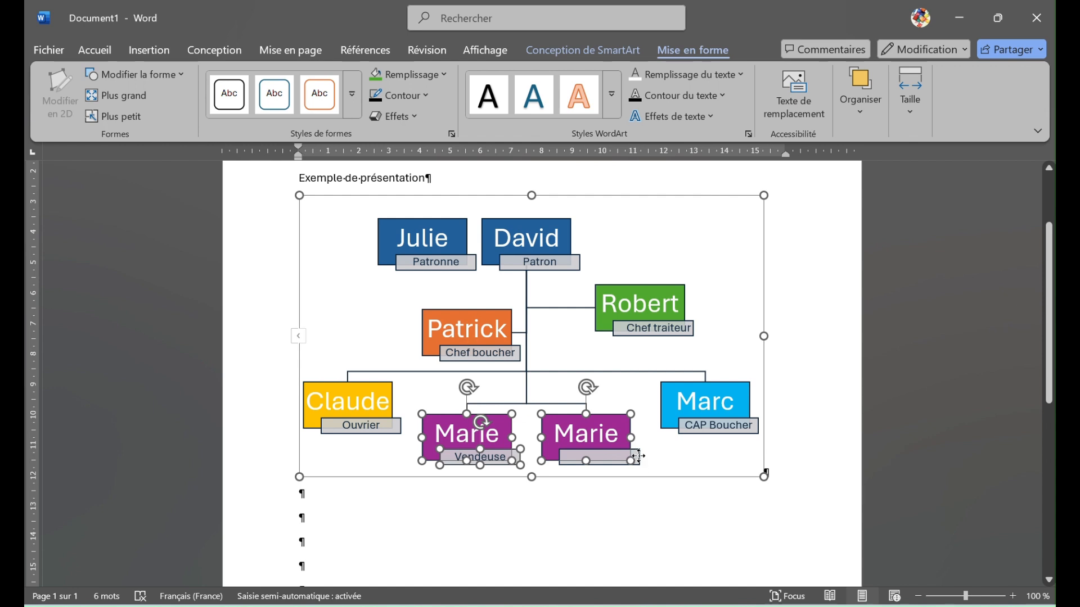
key("Down")
key("Down")
key("Down")
key("Down")
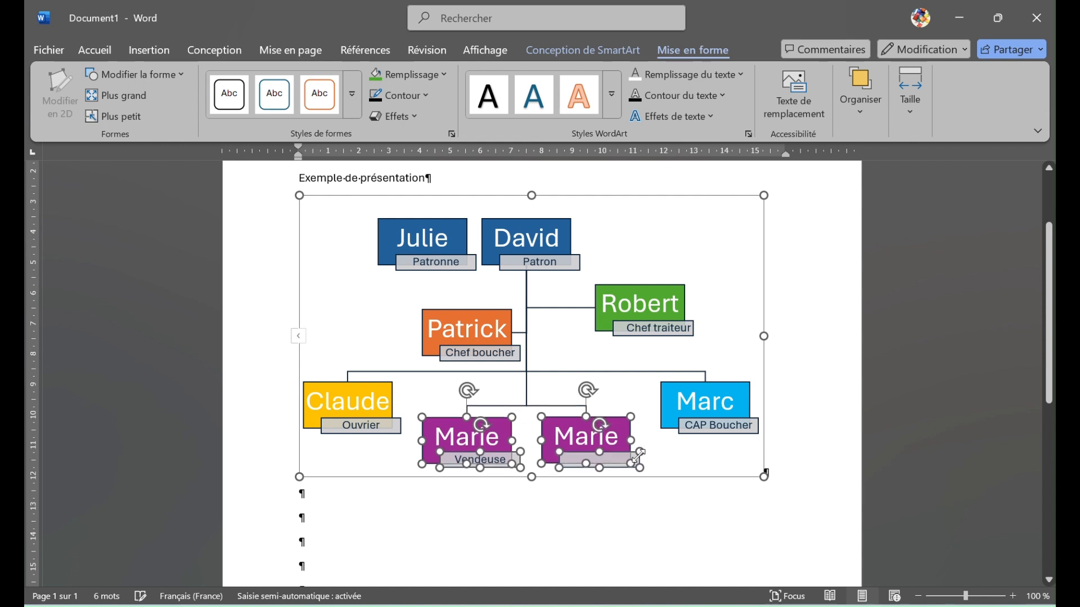
key("Down")
key("Down")
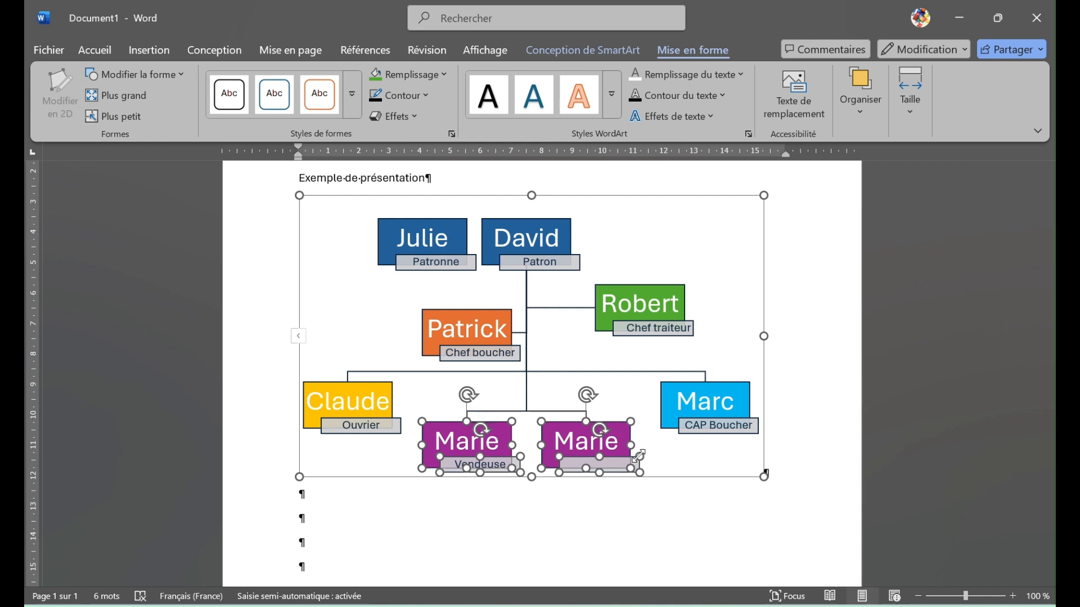
key("Down")
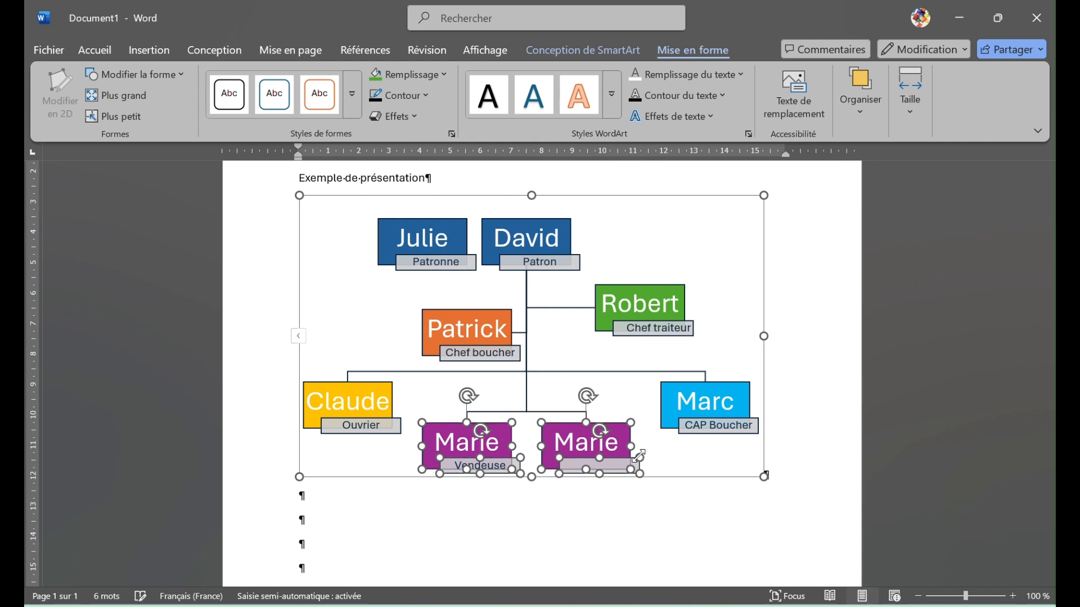
left_click(529, 526)
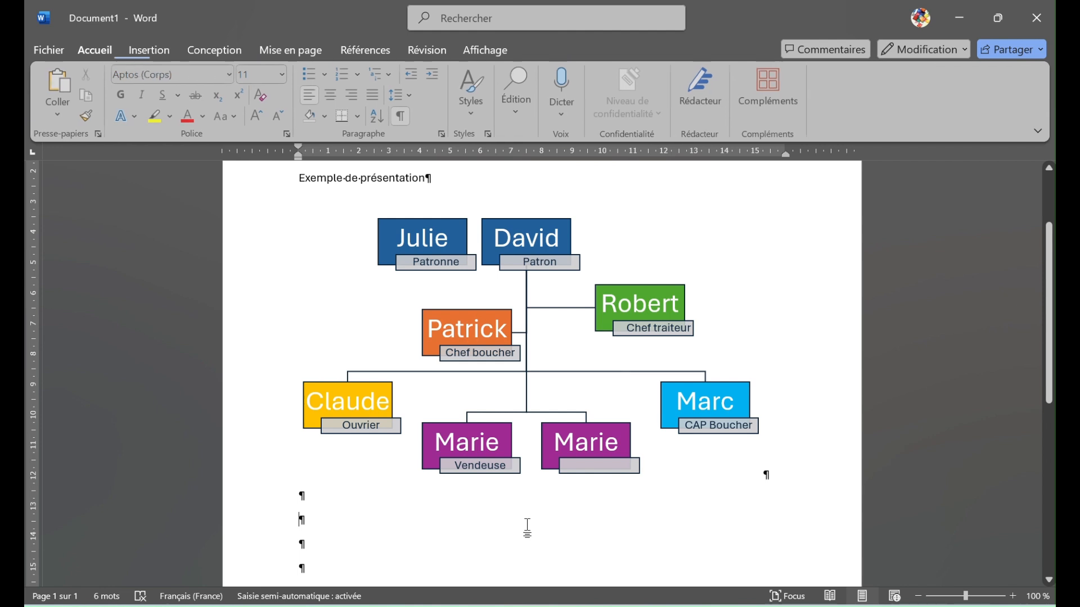
Step: Enter "Vendeuse" in the empty title box of the second purple box and replace its name with the new employee's first name
left_click(611, 468)
type("Vendeuse")
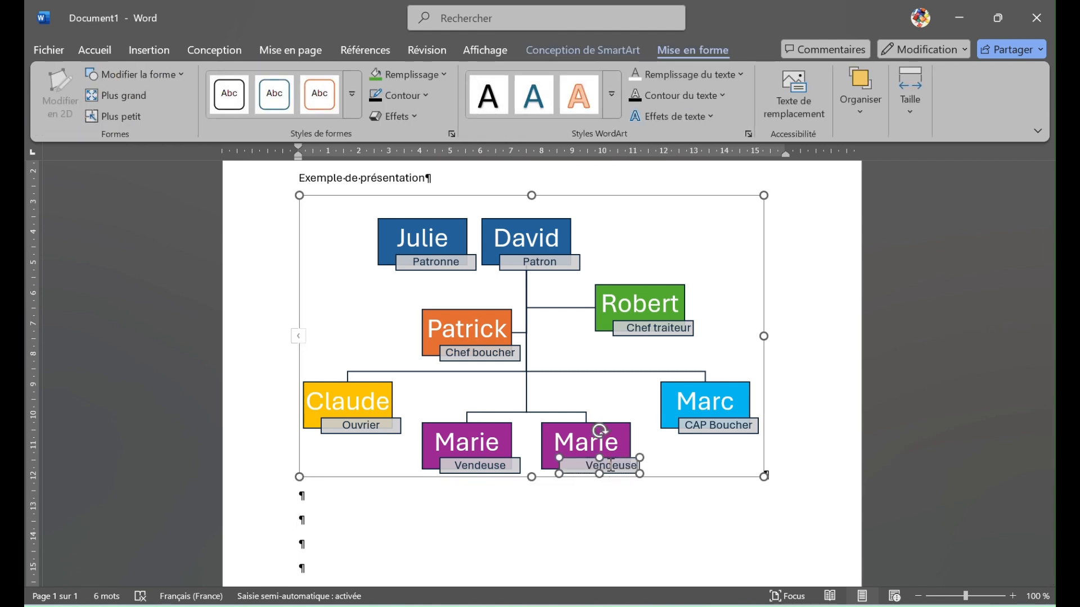
left_click(620, 442)
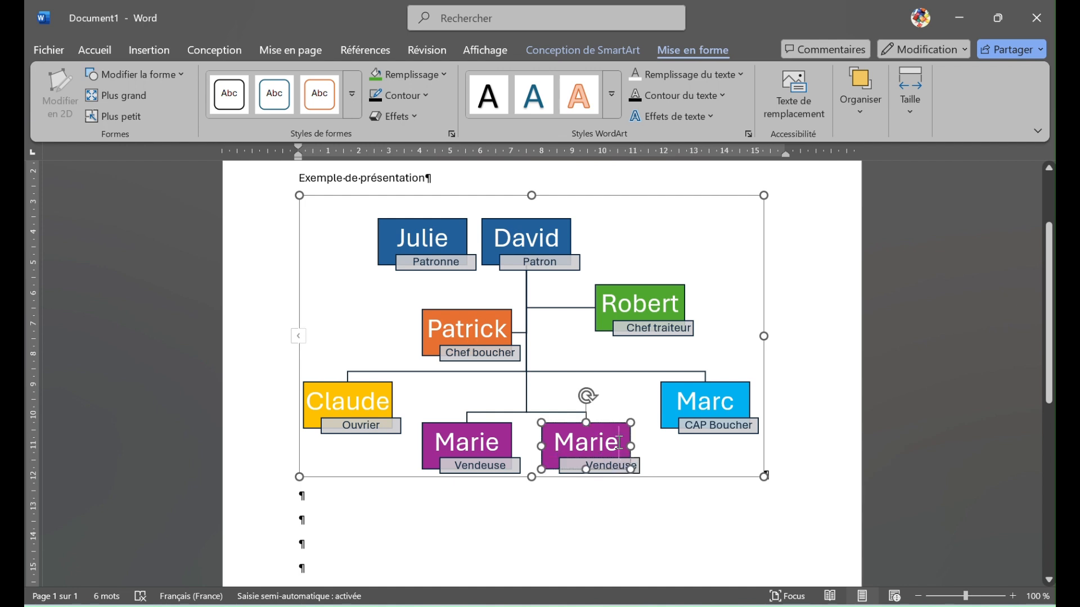
key("BackSpace")
key("BackSpace")
key("BackSpace")
key("BackSpace")
key("BackSpace")
type("Andréa")
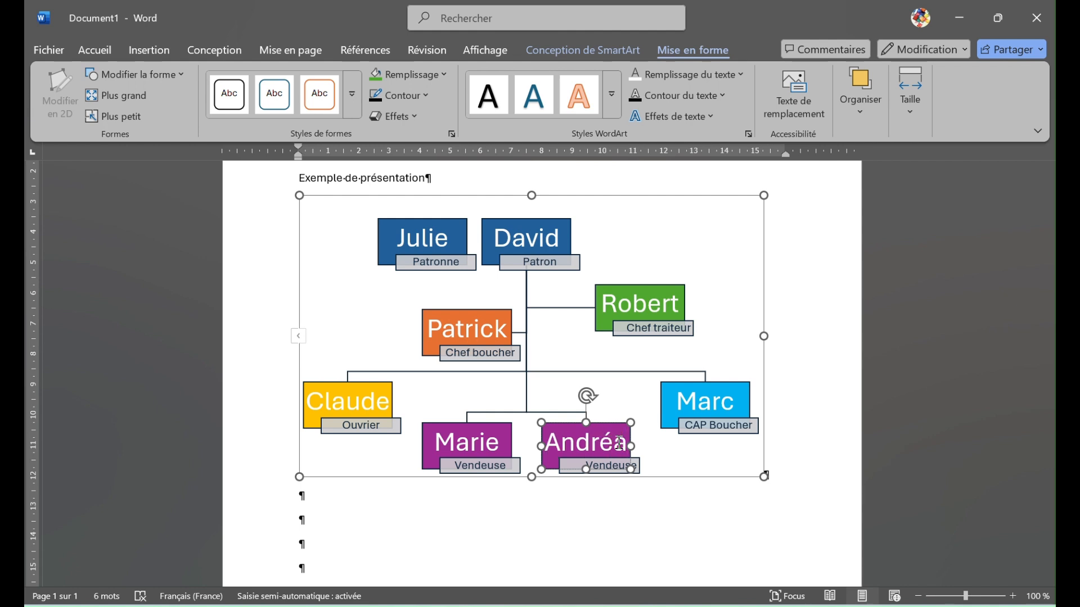
left_click(549, 506)
scroll(391, 426, "up", 1)
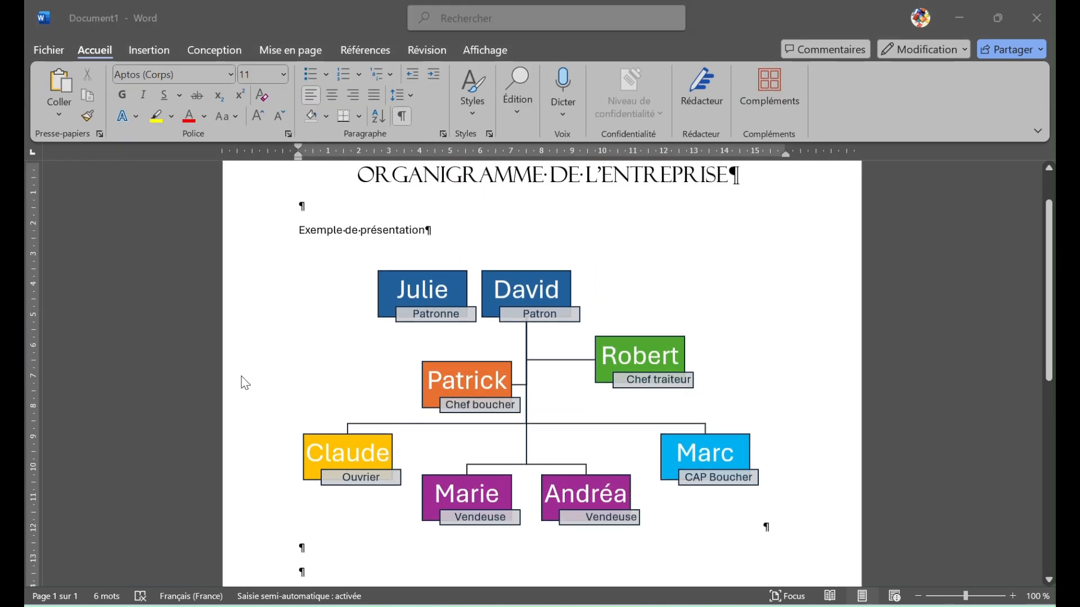
Step: Centre the organisation chart horizontally on the page
left_click(235, 416)
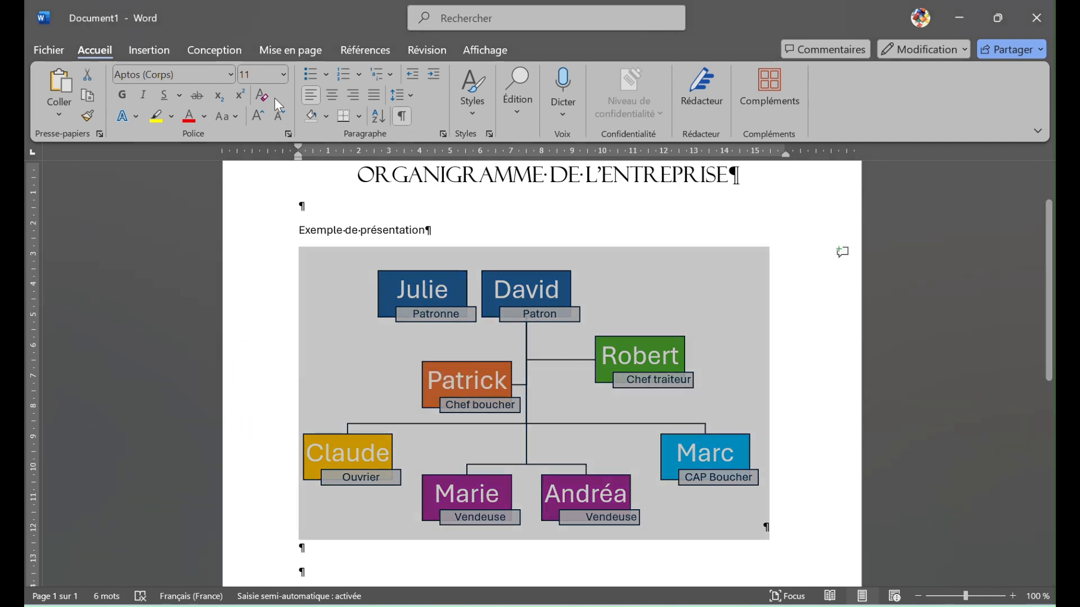
left_click(330, 101)
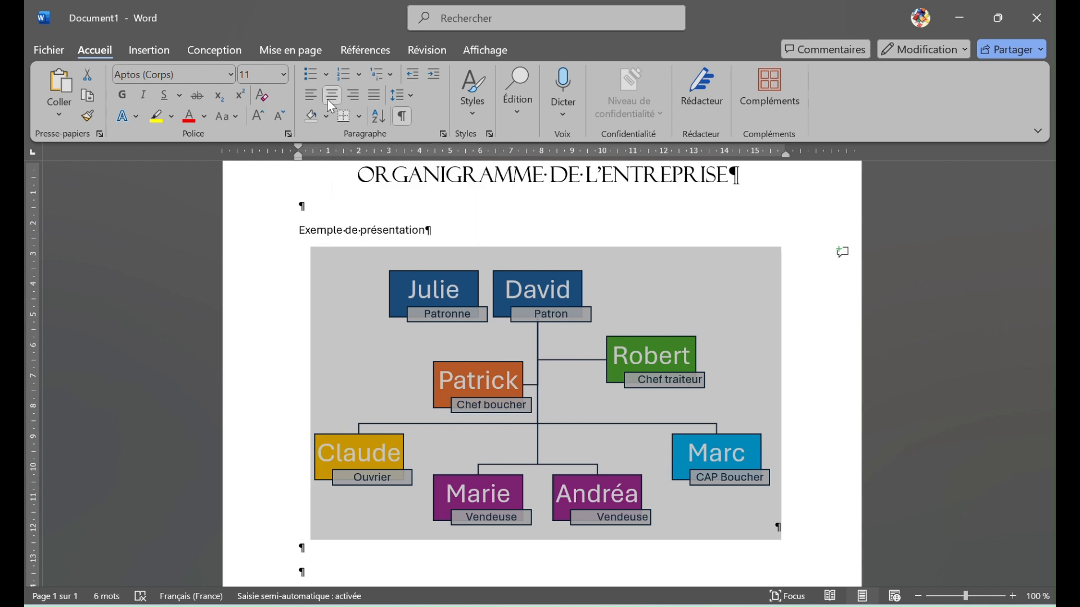
left_click(355, 95)
left_click(336, 95)
Step: Write the line "Exemple pour les grandes entreprise" in the second empty paragraph below the organisation chart
scroll(321, 482, "down", 3)
left_click(309, 493)
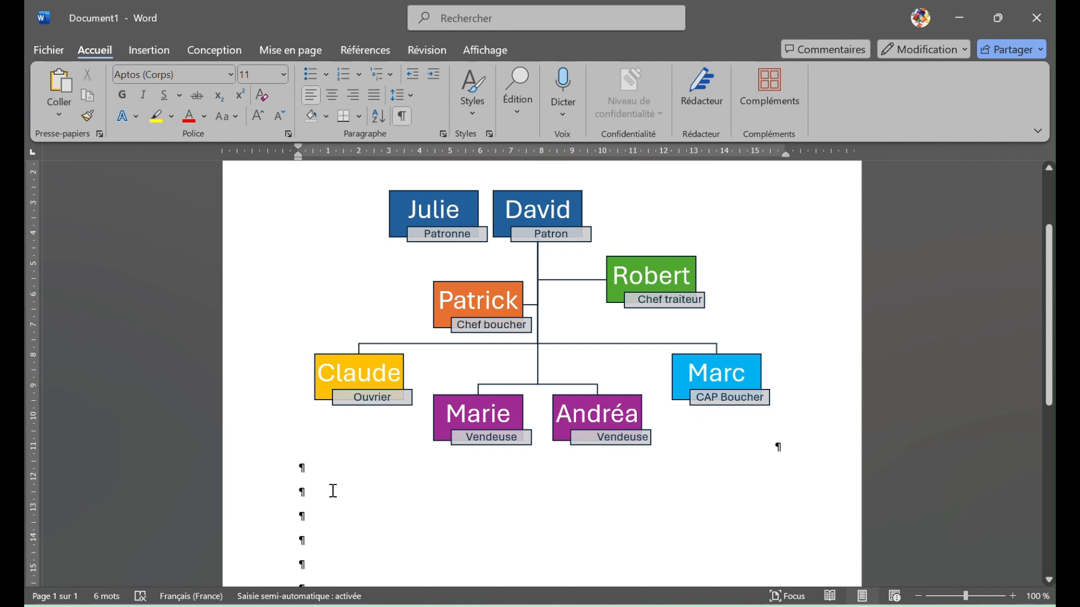
scroll(331, 492, "up", 3)
key("Return")
key("Return")
key("Return")
key("Return")
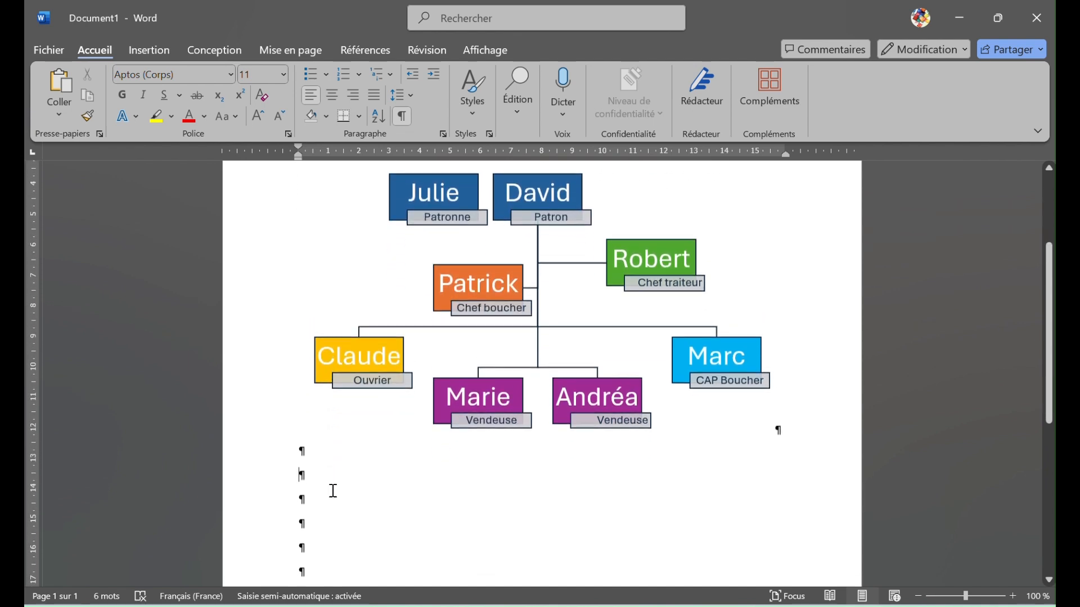
scroll(332, 491, "up", 2)
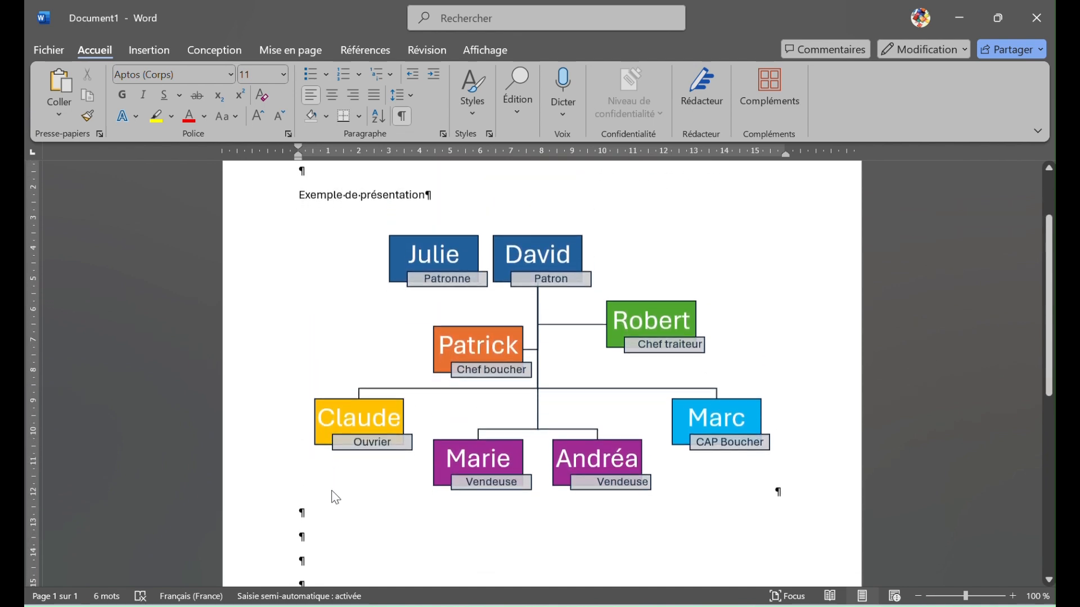
scroll(333, 491, "down", 1)
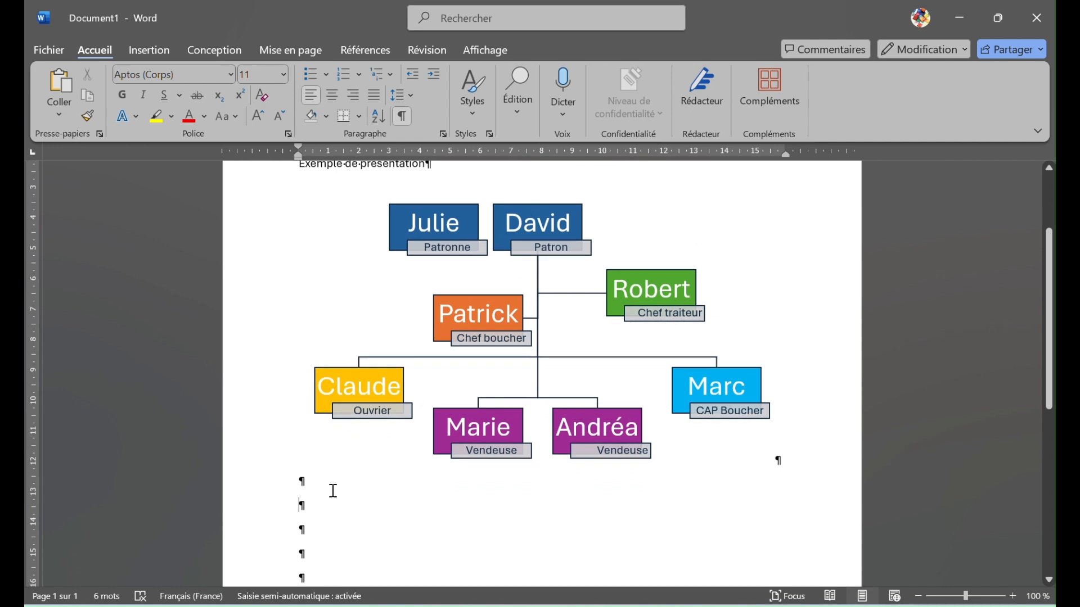
type("Exemple")
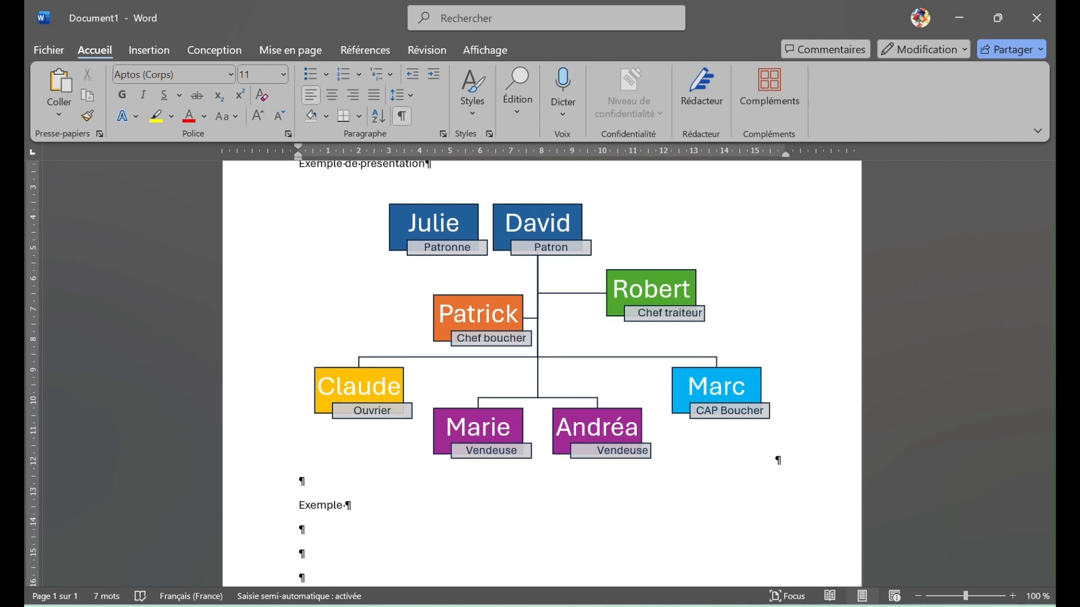
scroll(333, 491, "up", 3)
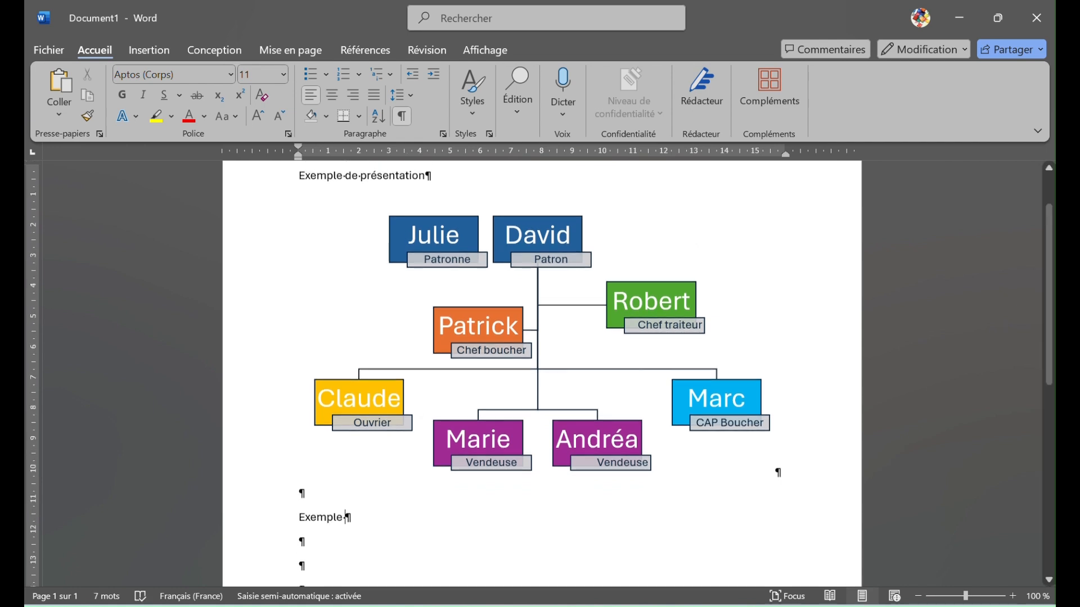
scroll(333, 491, "down", 2)
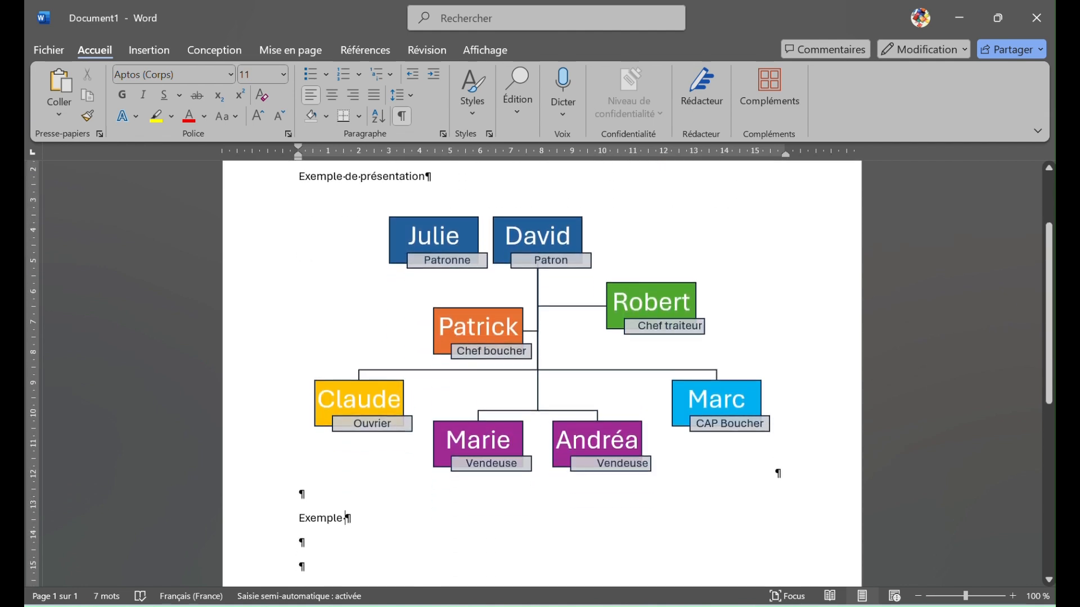
type("pour les grandes entreprise")
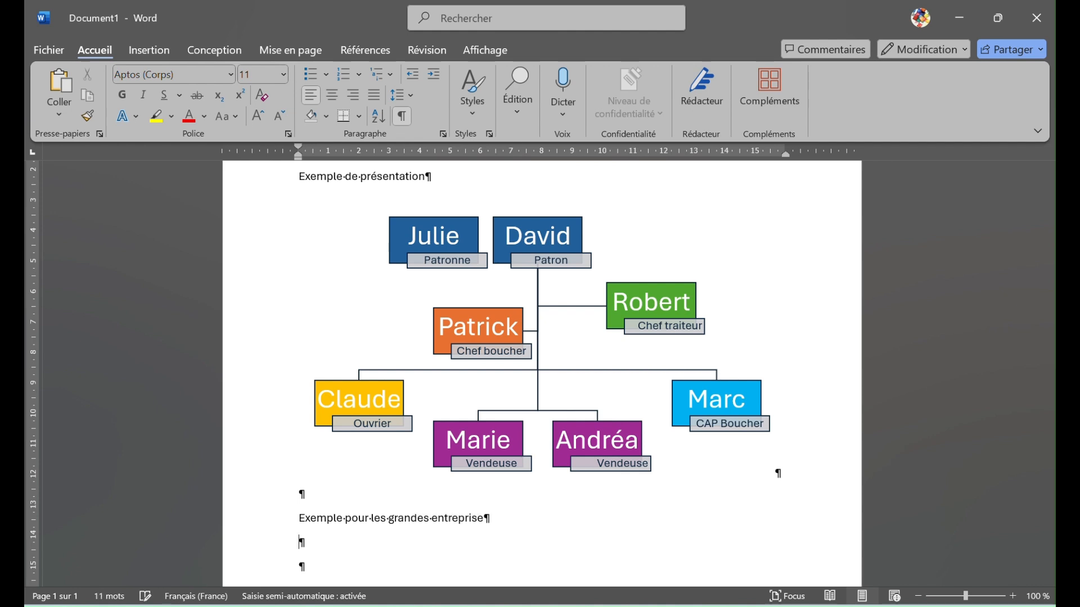
Step: Correct the agreement error in the new line with the suggested wording "les grandes entreprises"
scroll(542, 373, "down", 6)
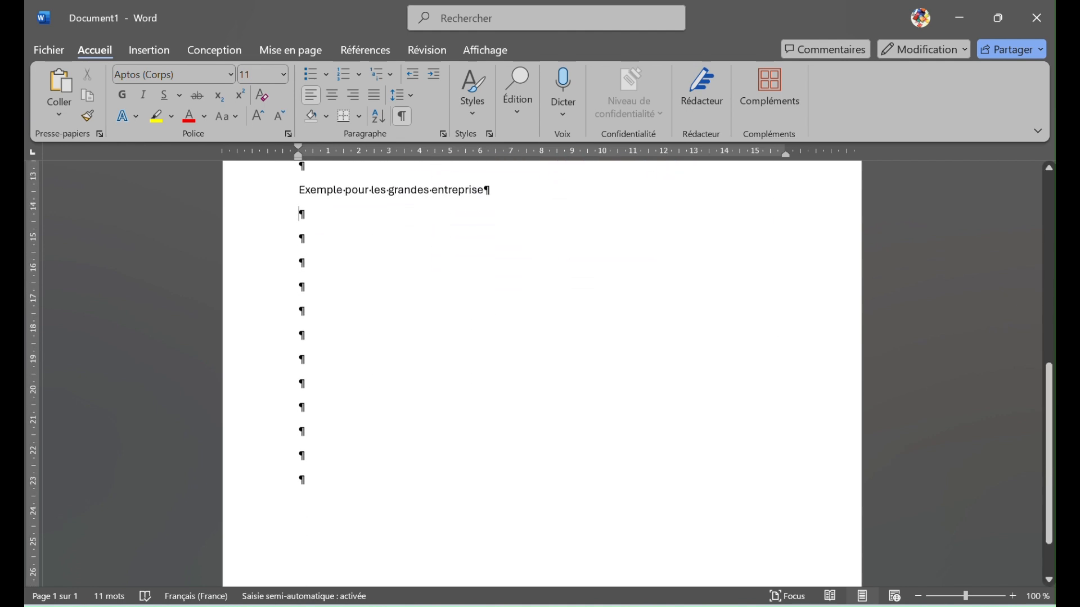
scroll(331, 504, "up", 1)
left_click(312, 279)
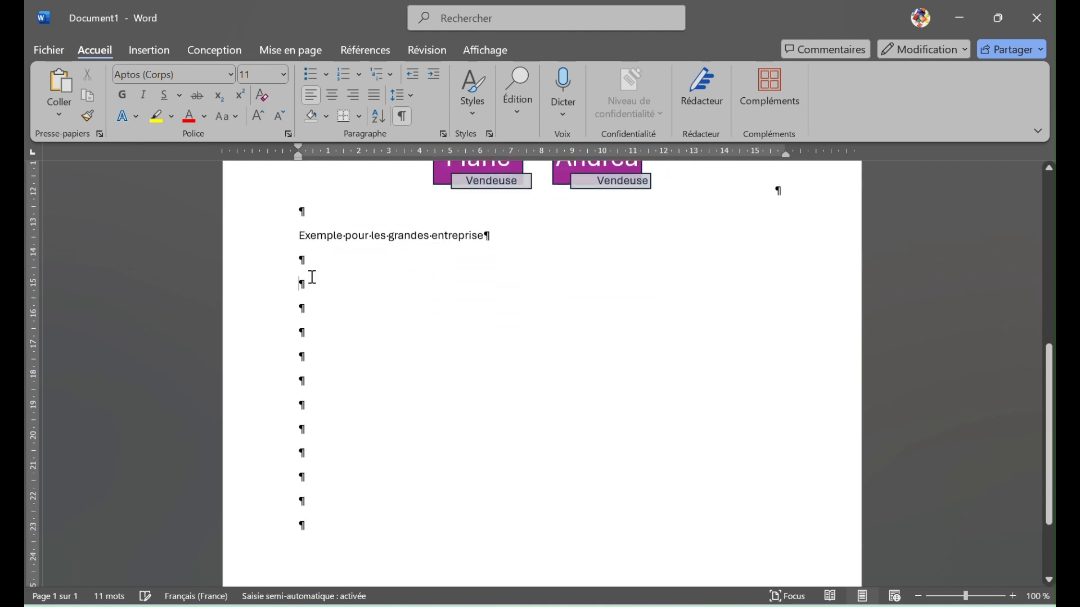
left_click(410, 239)
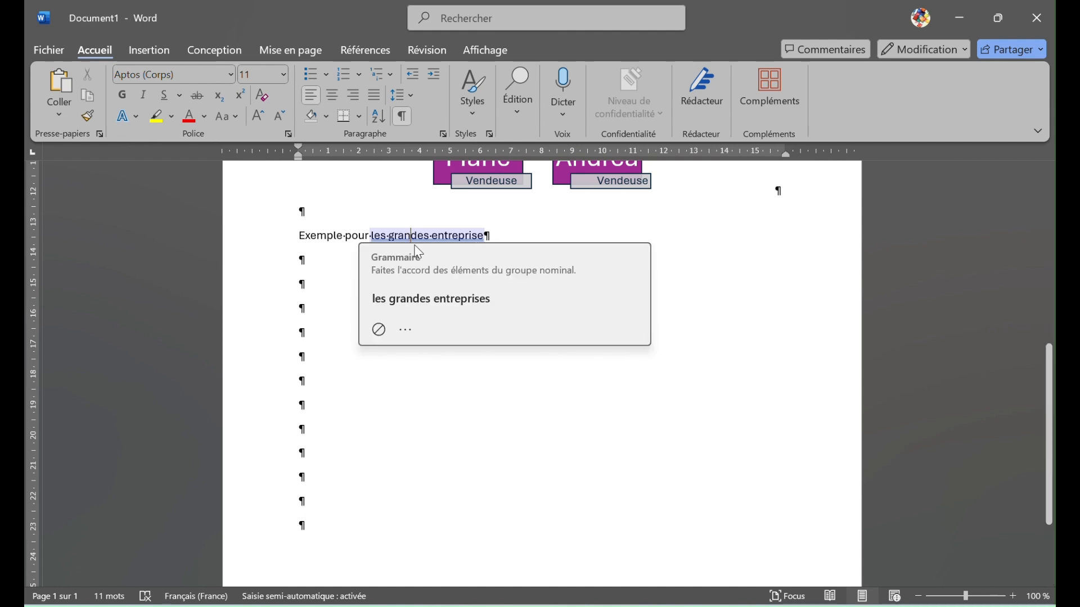
left_click(413, 305)
Step: Draw a rounded rectangle about 2.24 cm high and 3.32 cm wide below the "Exemple pour les grandes entreprises" line
left_click(297, 280)
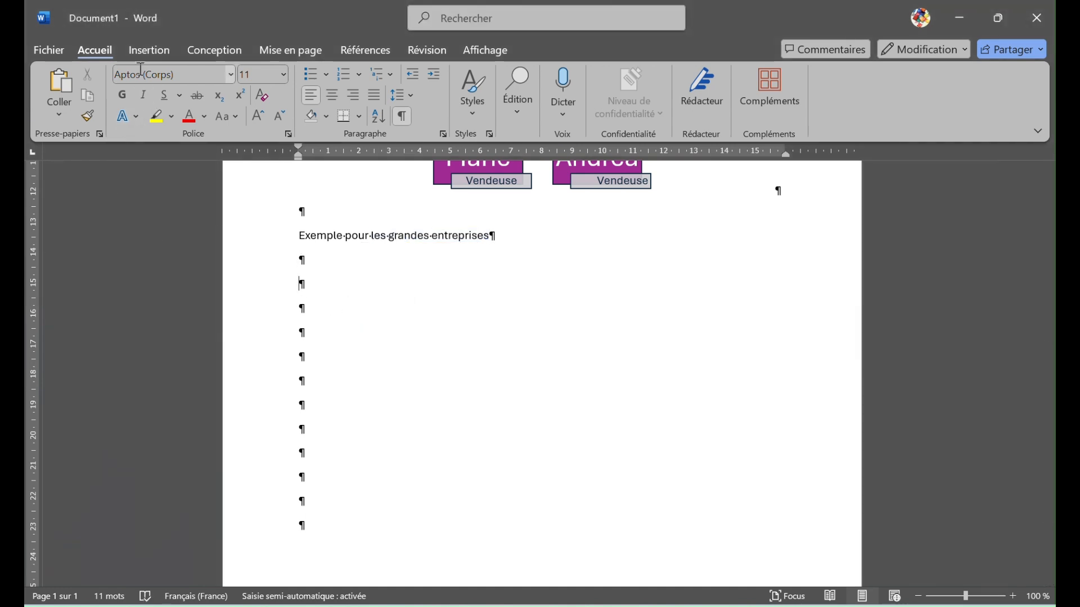
left_click(150, 50)
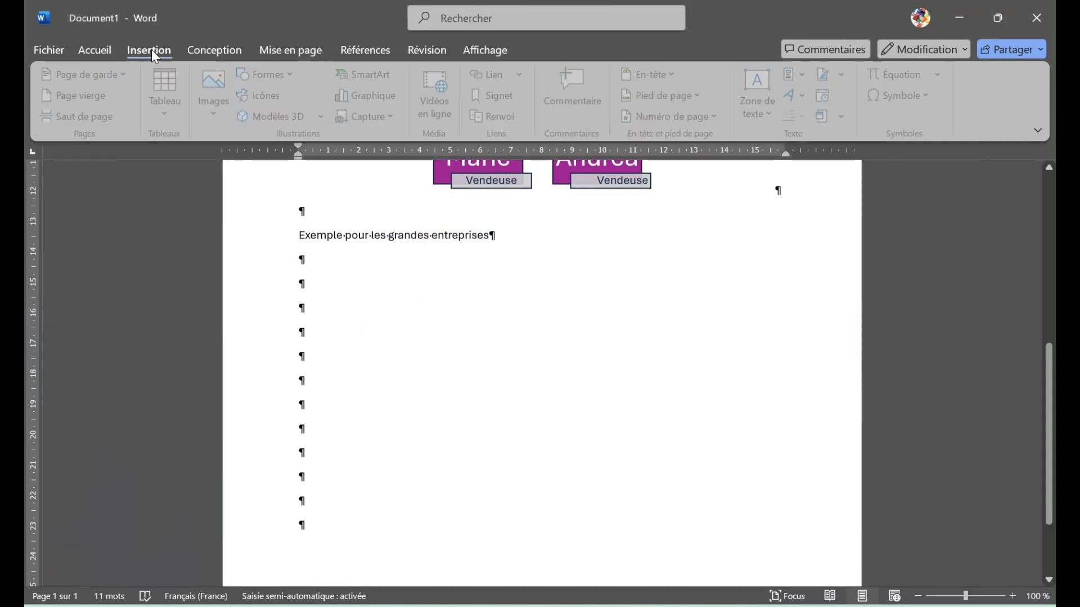
left_click(295, 79)
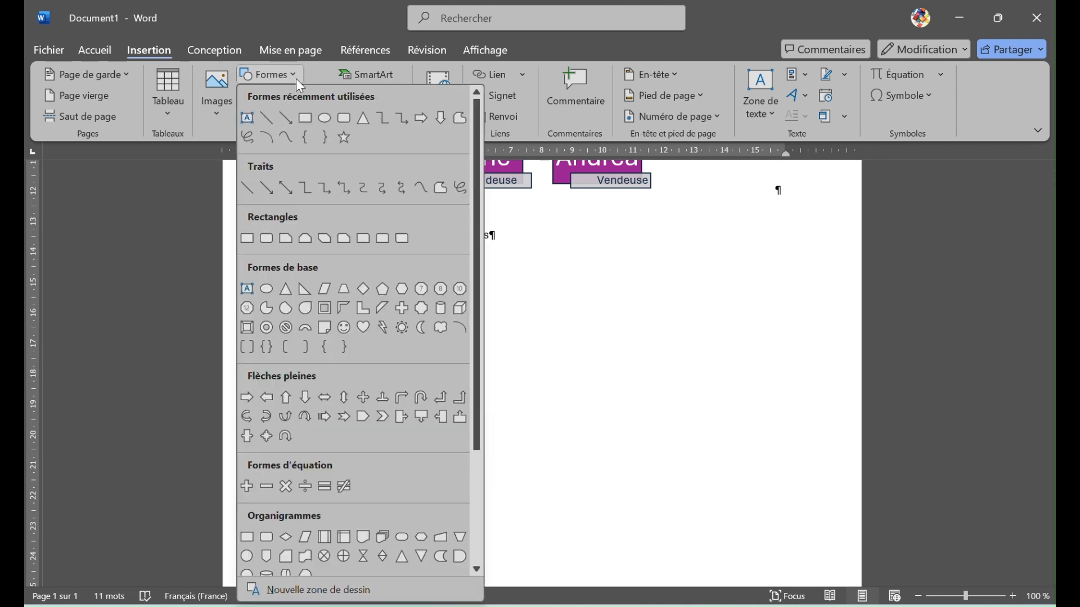
left_click(343, 119)
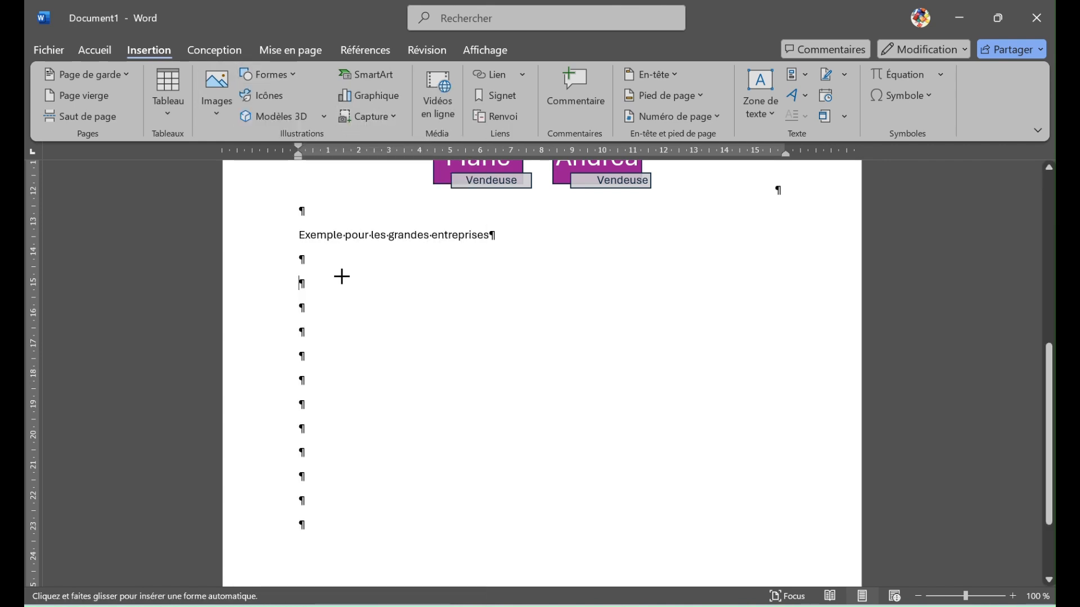
scroll(439, 292, "up", 1)
scroll(456, 297, "down", 1)
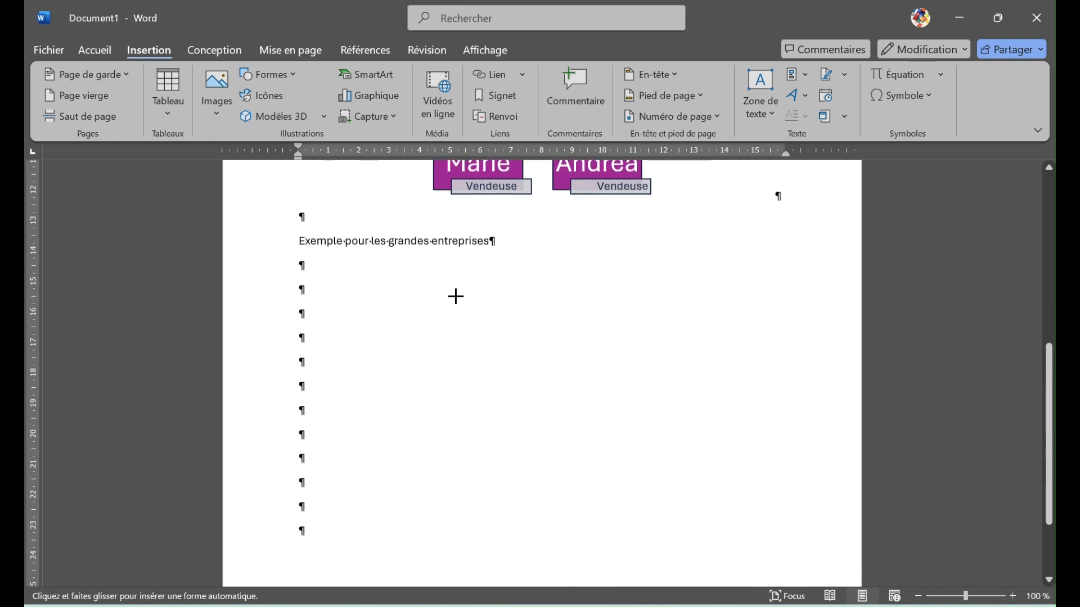
mouse_move(359, 274)
left_mouse_down()
mouse_move(468, 330)
mouse_move(460, 342)
left_mouse_up()
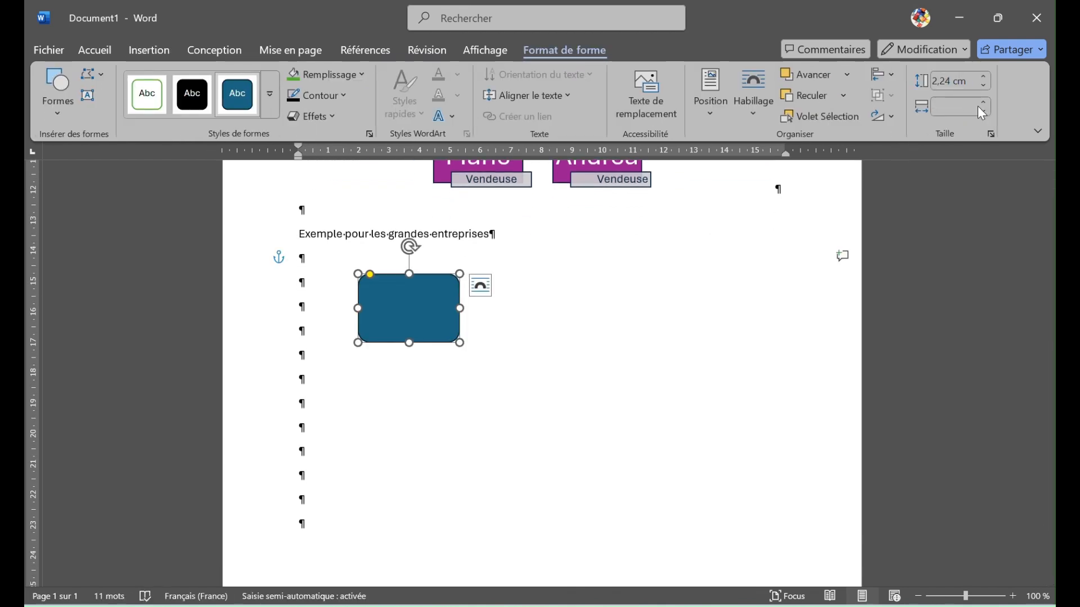
Step: Set the rounded rectangle's height to 2 cm and its width to 3.3 cm
left_click(987, 85)
left_click(986, 85)
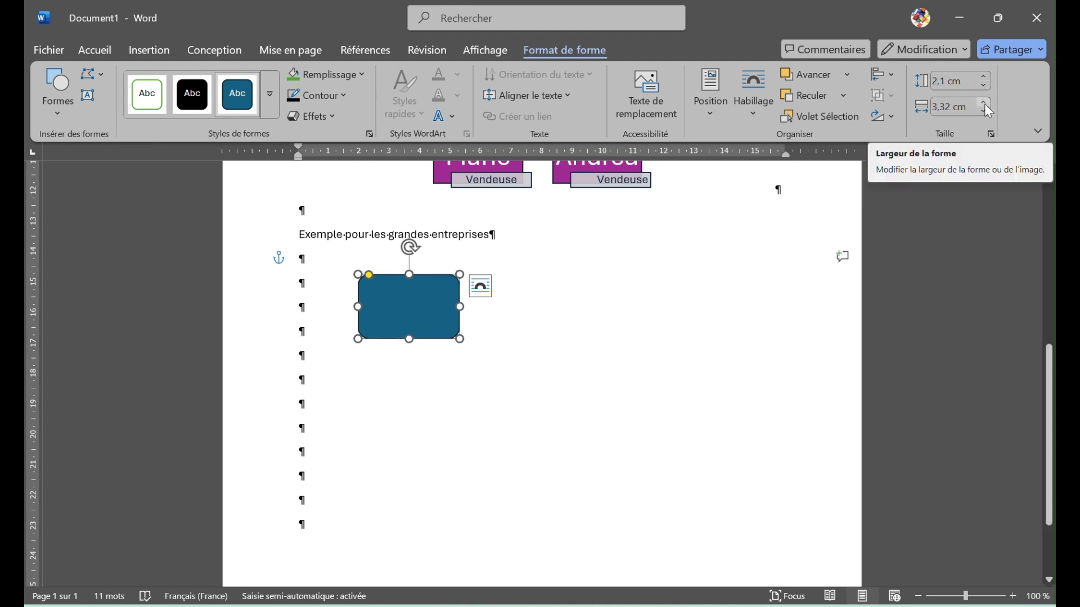
left_click(984, 87)
left_click(982, 110)
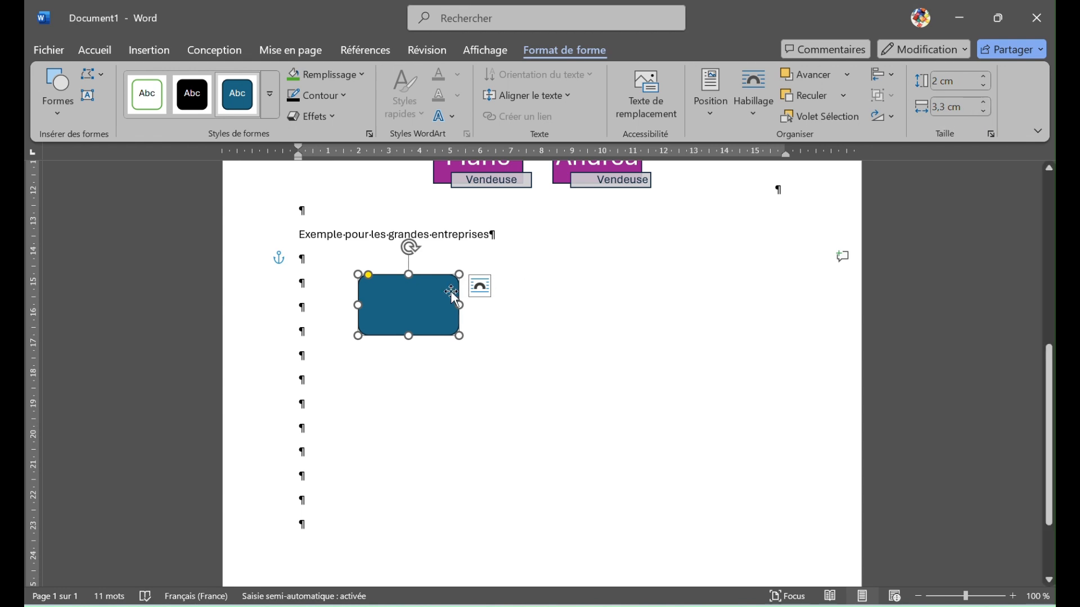
Step: Fill the rounded rectangle with the second-lightest tint of the dark blue theme colour
left_click(360, 74)
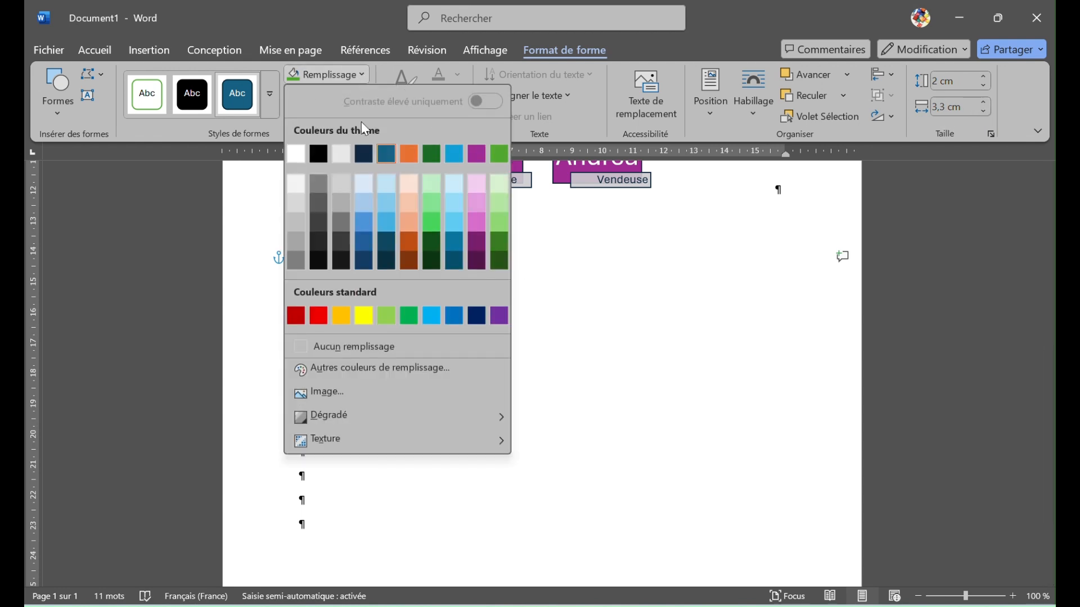
left_click(388, 181)
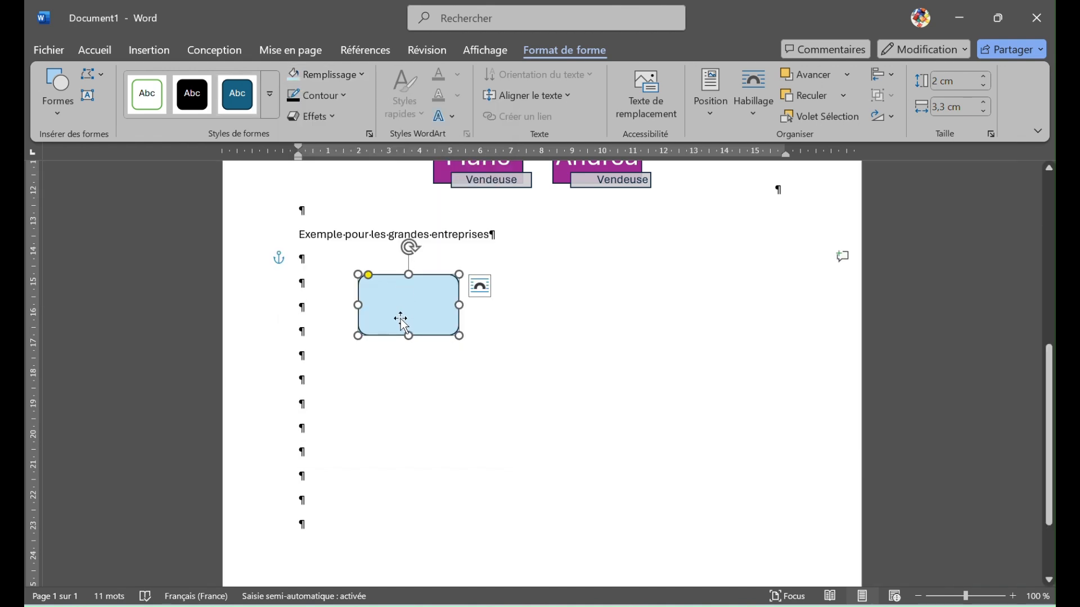
left_click(360, 76)
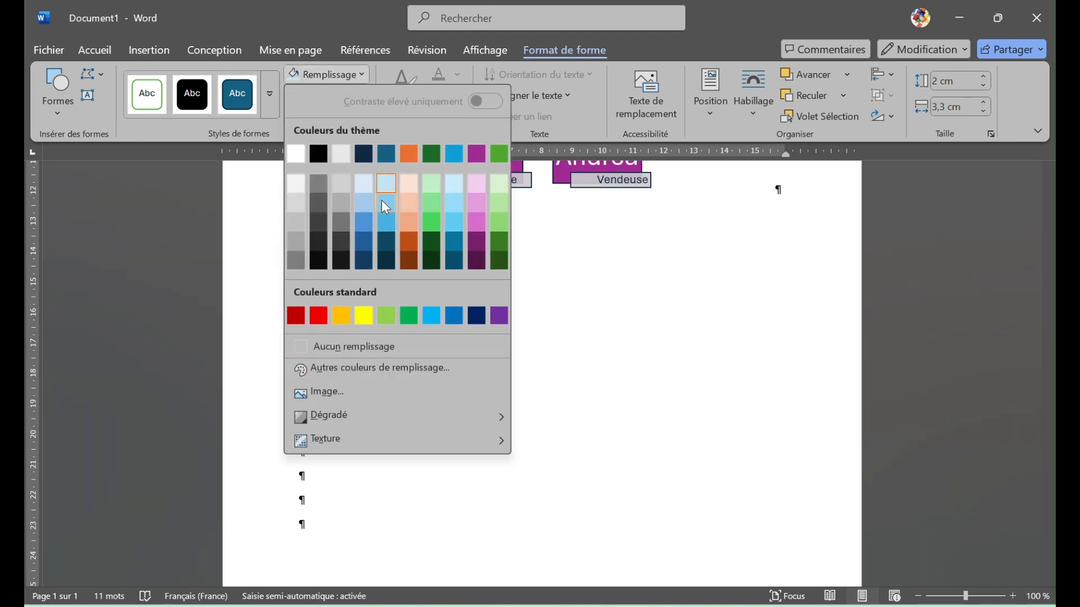
left_click(383, 201)
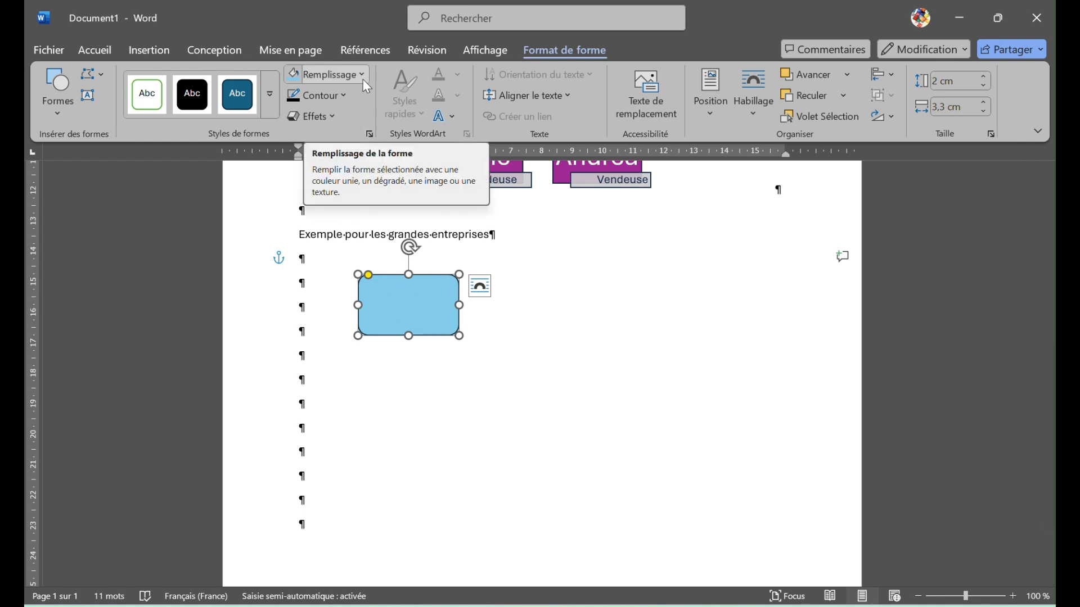
Step: Draw a text box across the upper part of the blue rectangle and size it 0.7 cm high and 3.3 cm wide
left_click(146, 50)
left_click(302, 84)
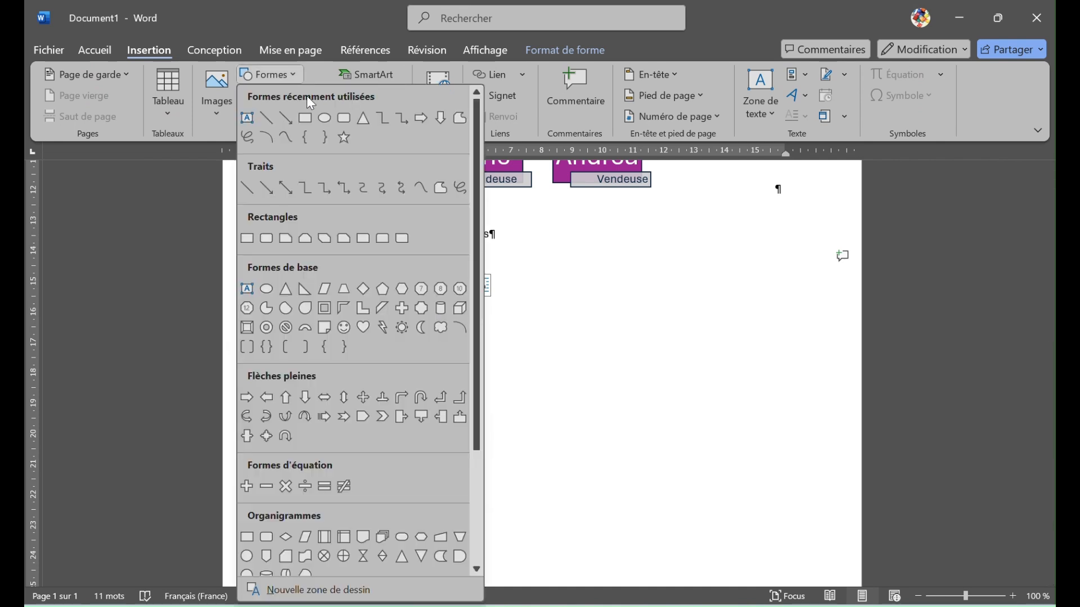
left_click(248, 118)
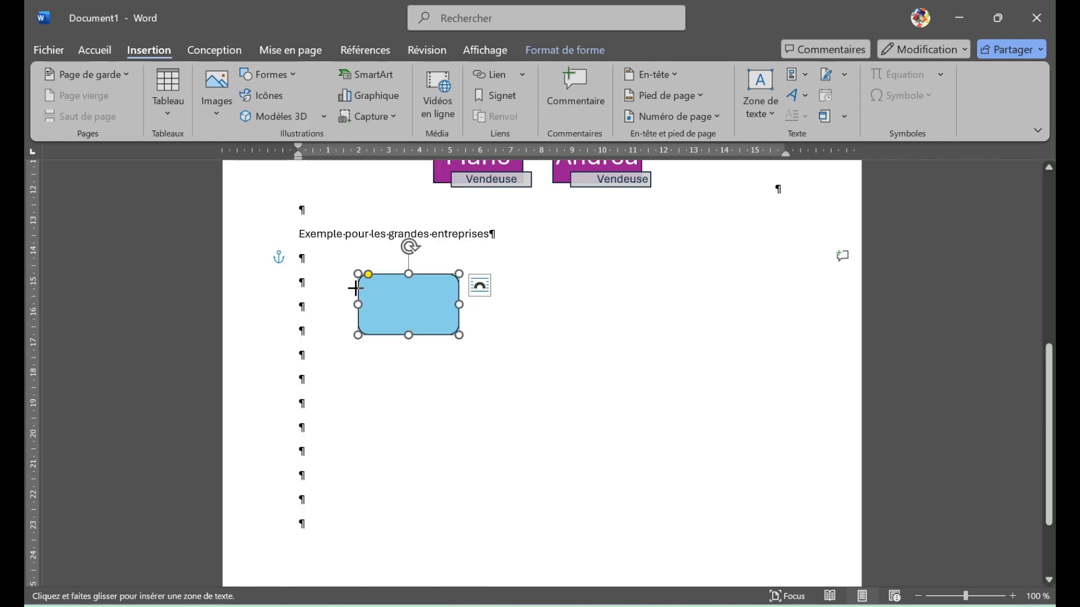
left_click_drag(360, 286, 458, 310)
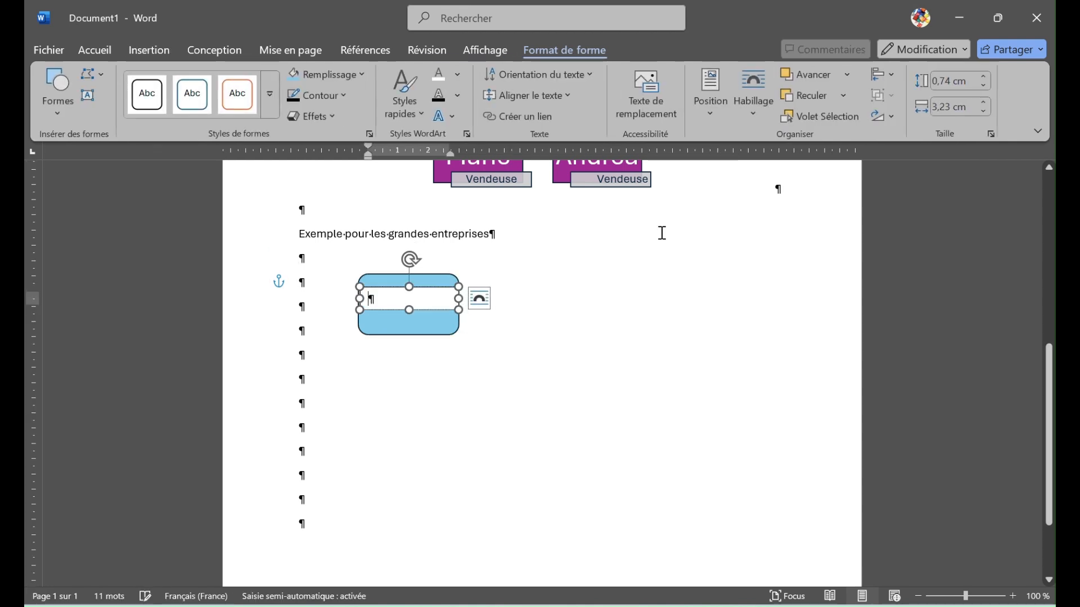
left_click(984, 103)
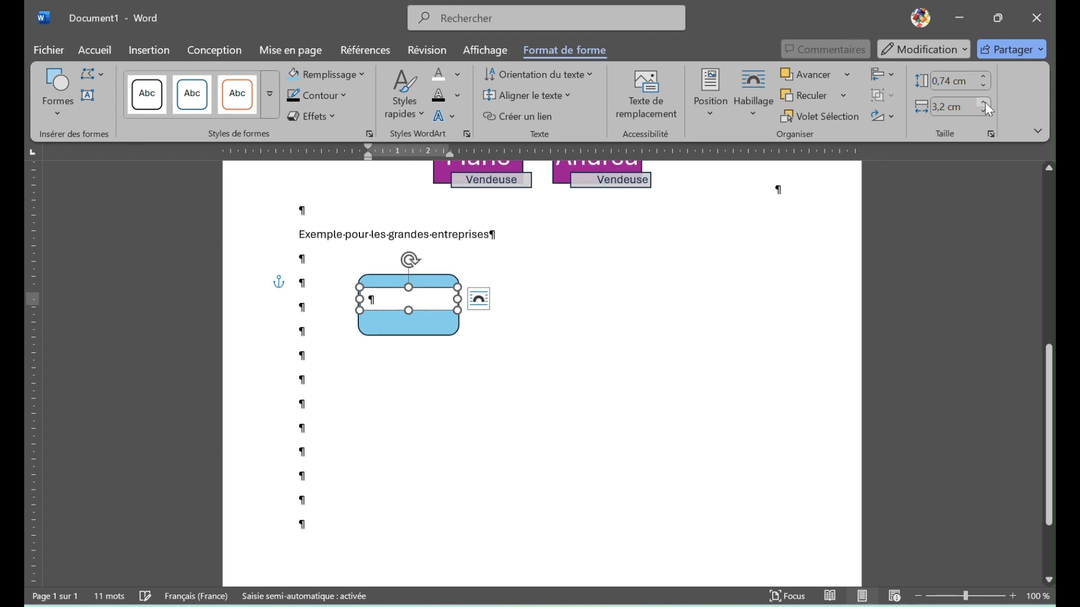
left_click(984, 86)
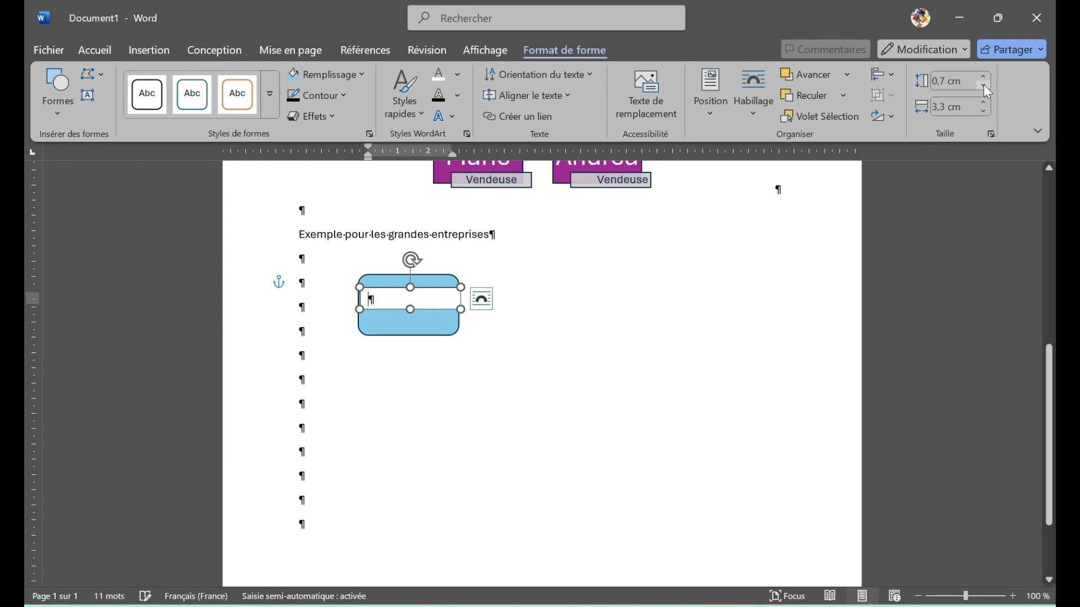
Step: Enter the boss's first name in the text box and centre it
scroll(390, 302, "up", 14)
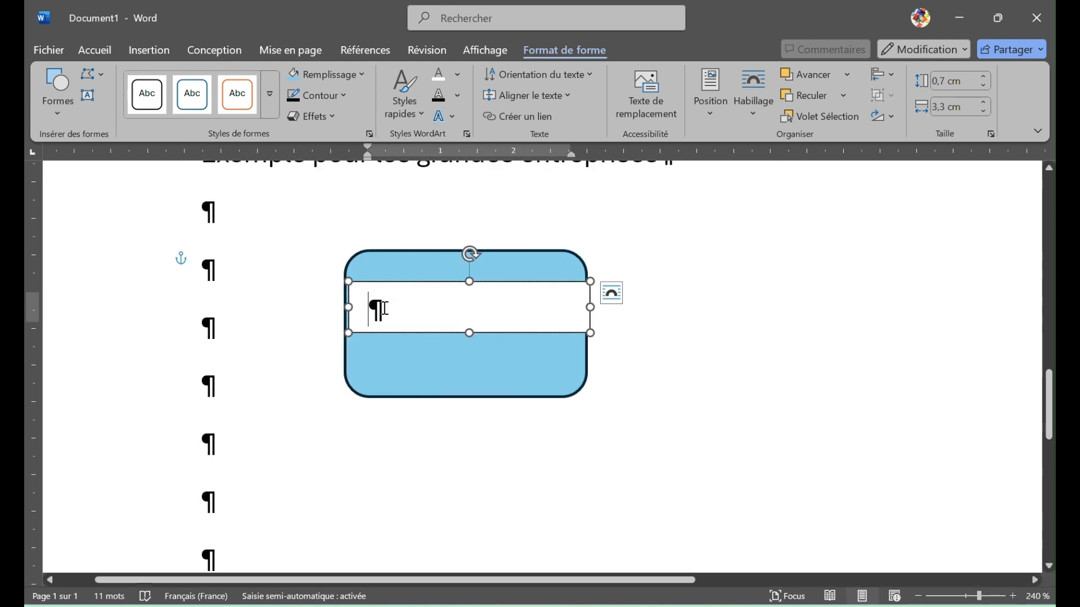
type("Da")
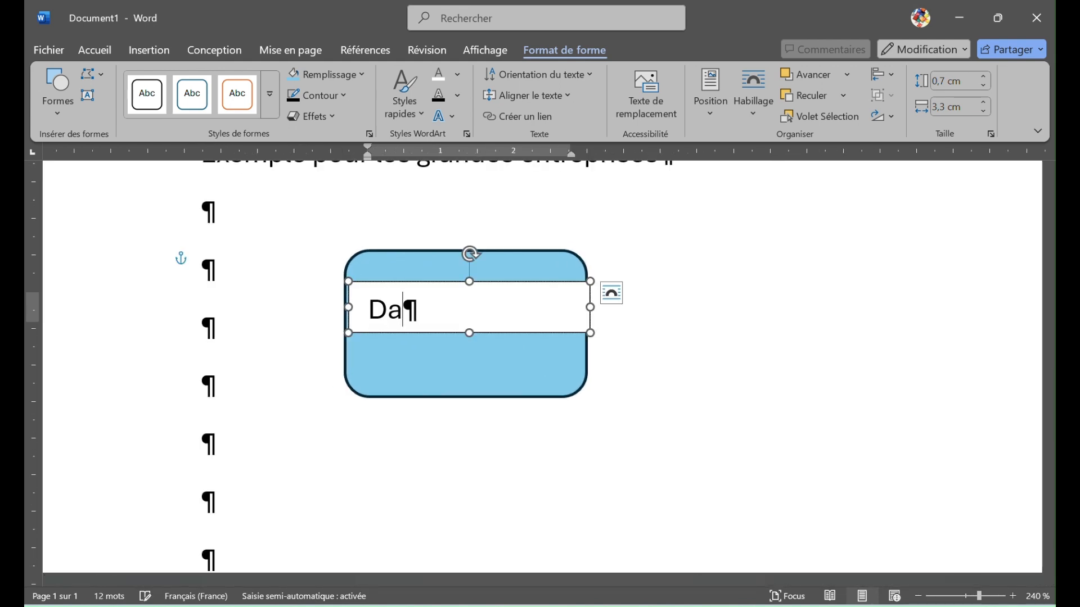
type("vid")
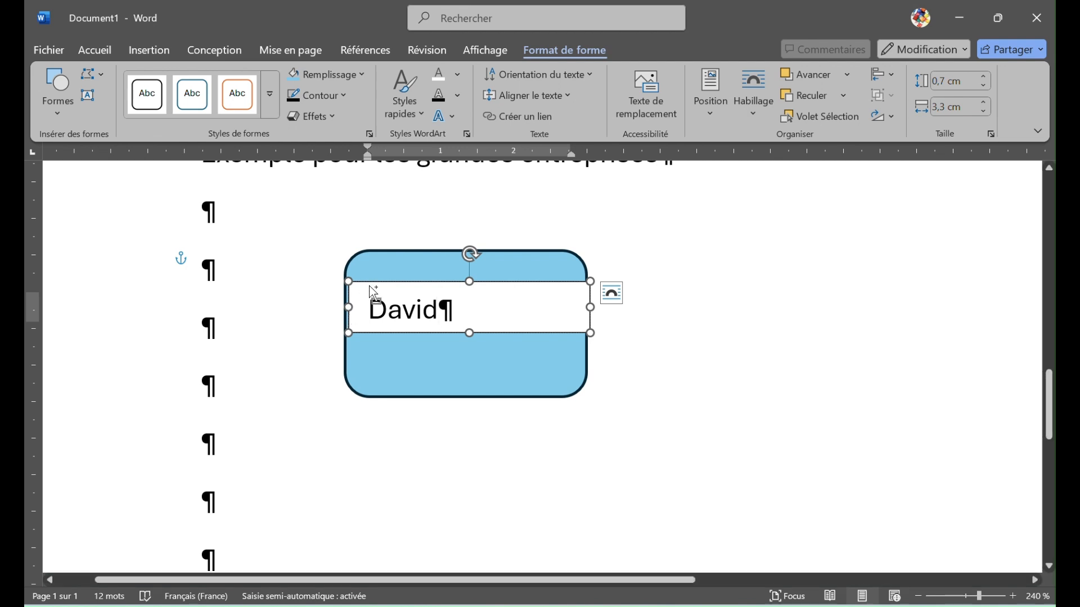
key("ctrl+e")
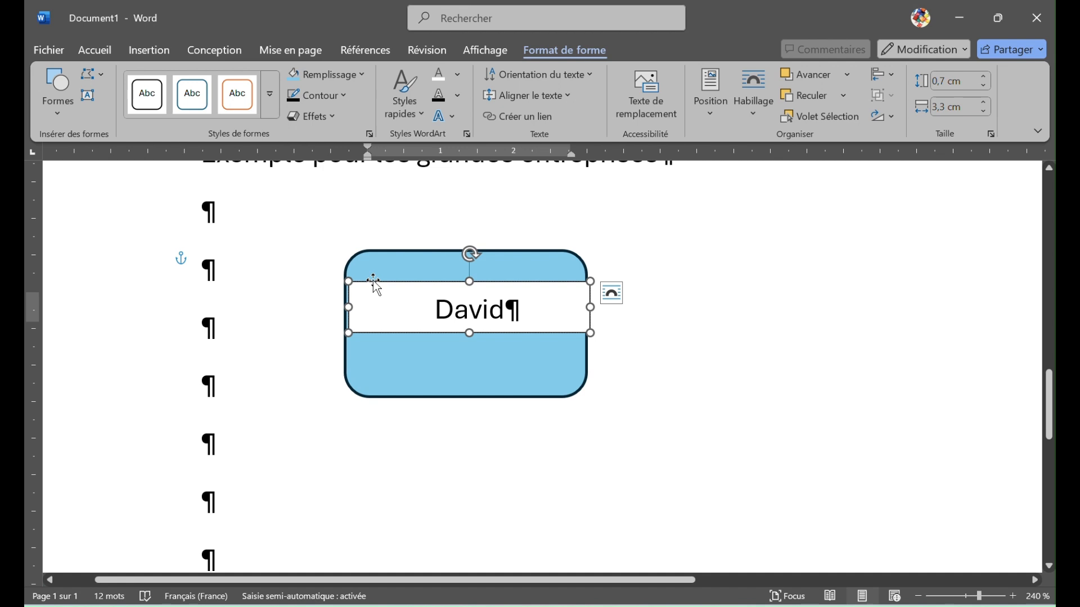
Step: Align the name text box with the blue rectangle's side edges and narrow it to about 3.29 cm
left_click_drag(373, 280, 370, 273)
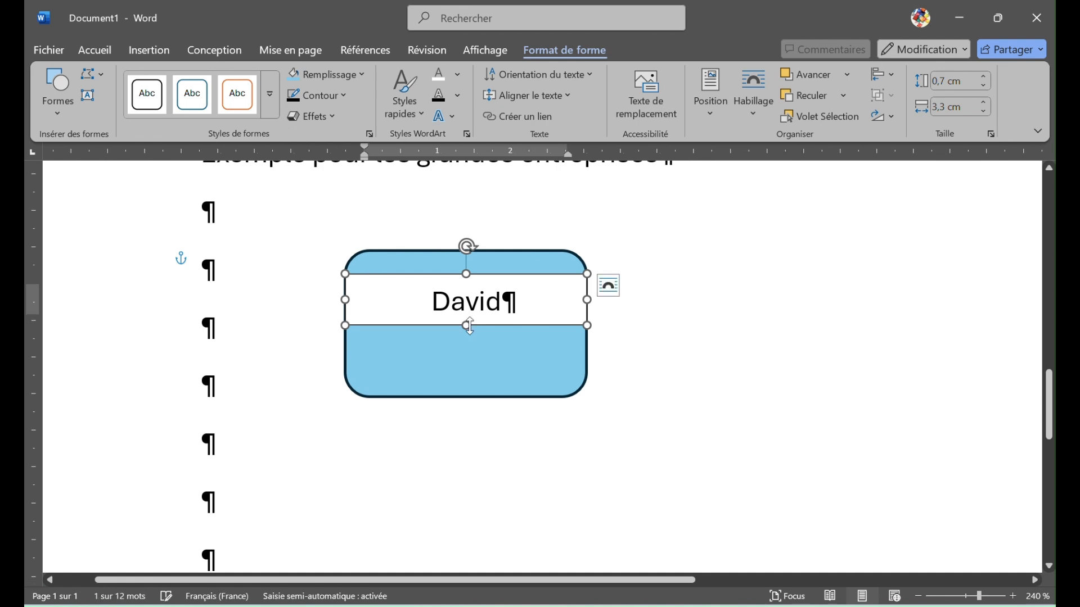
left_click(219, 327)
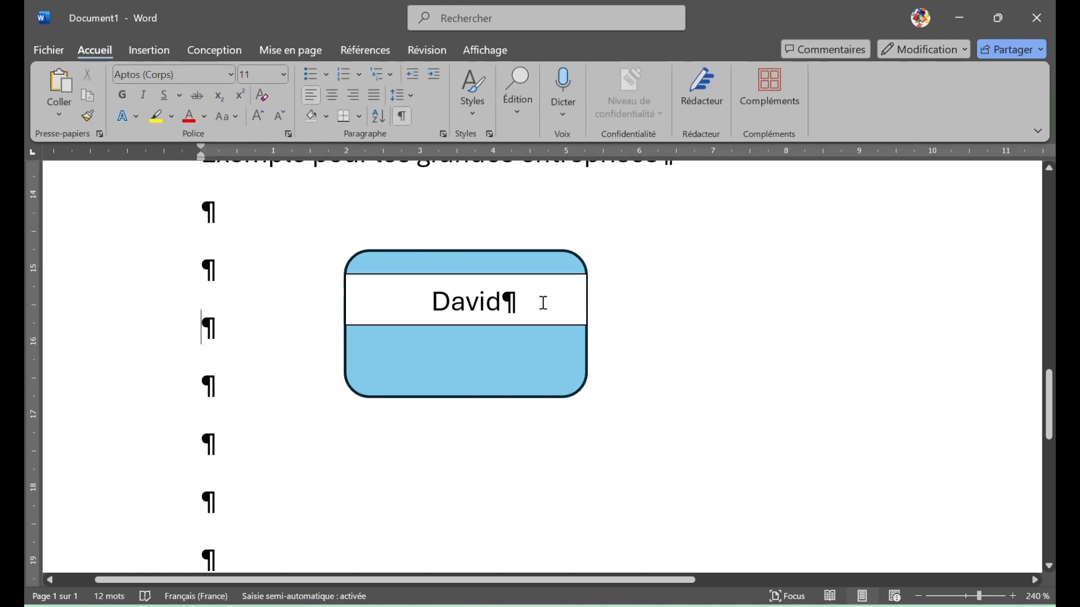
left_click(556, 275)
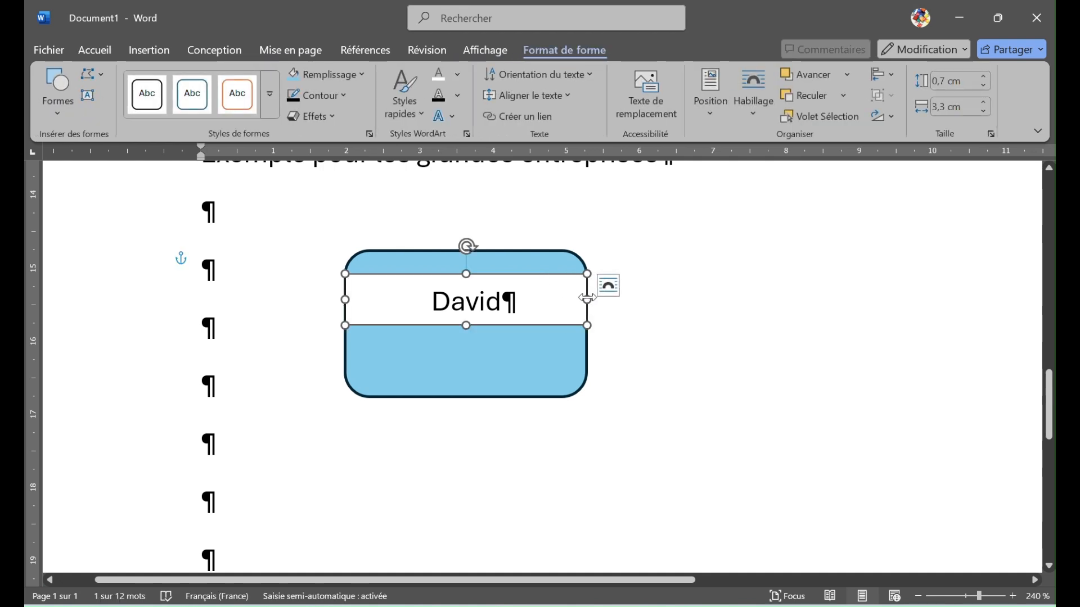
left_click_drag(587, 298, 586, 299)
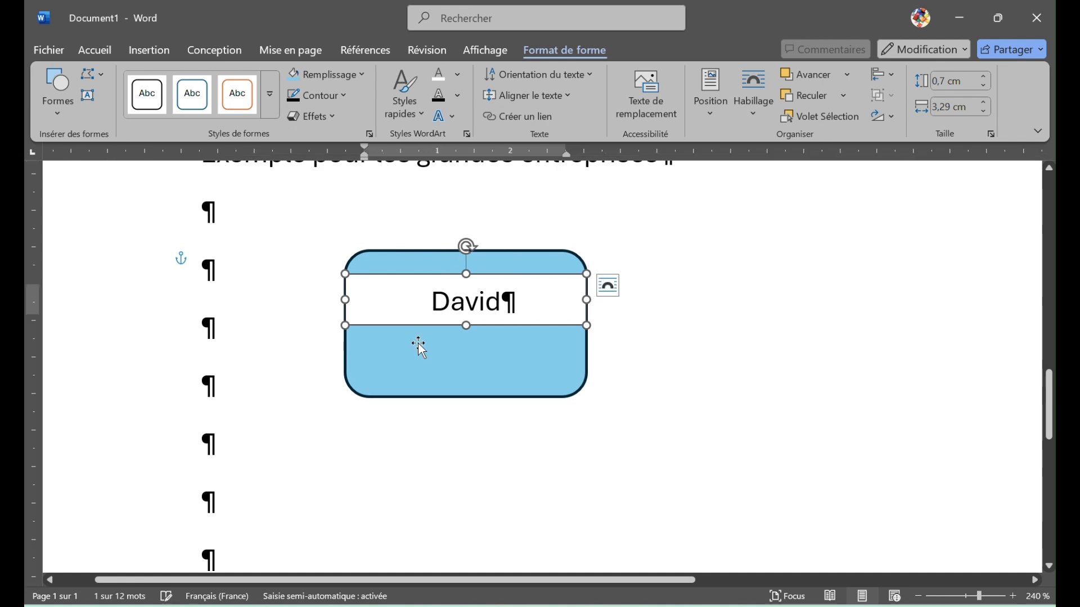
left_click(234, 327)
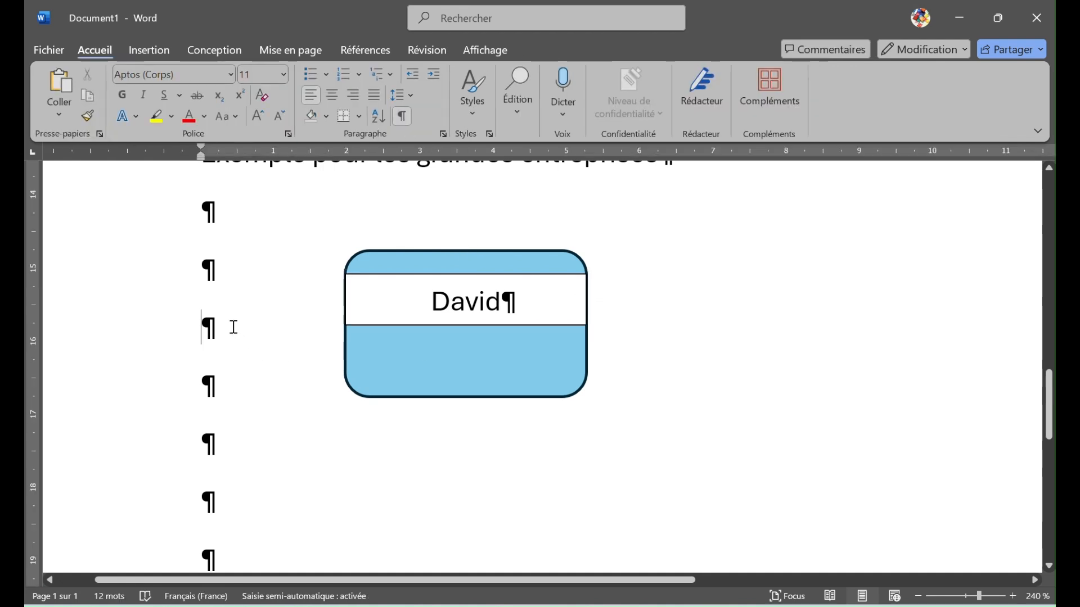
Step: Add the text "Patron" inside the blue rounded rectangle
left_click(419, 357)
left_click(398, 322)
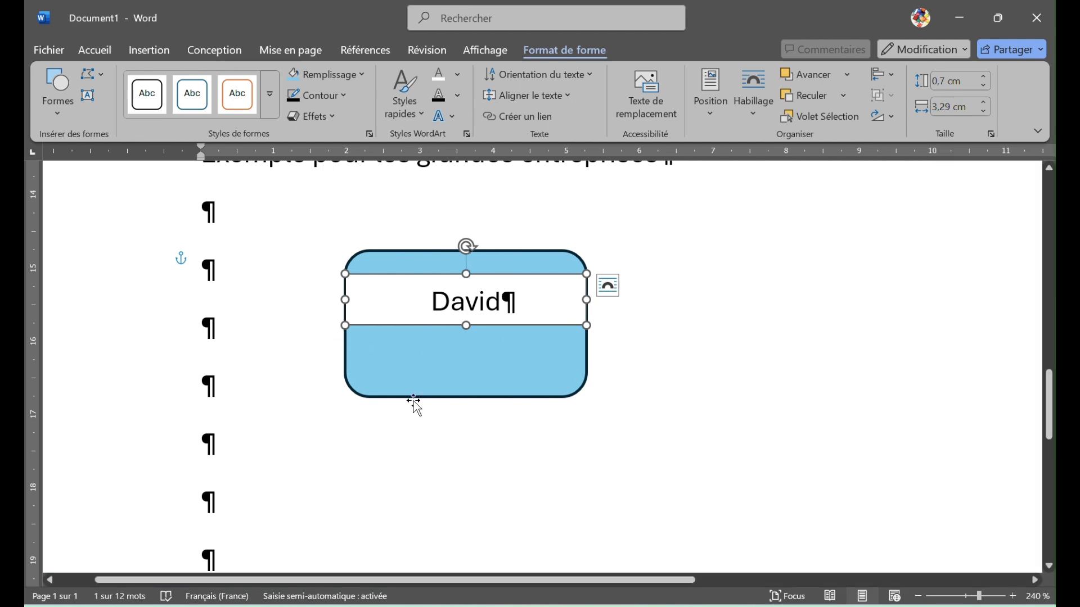
left_click(443, 388)
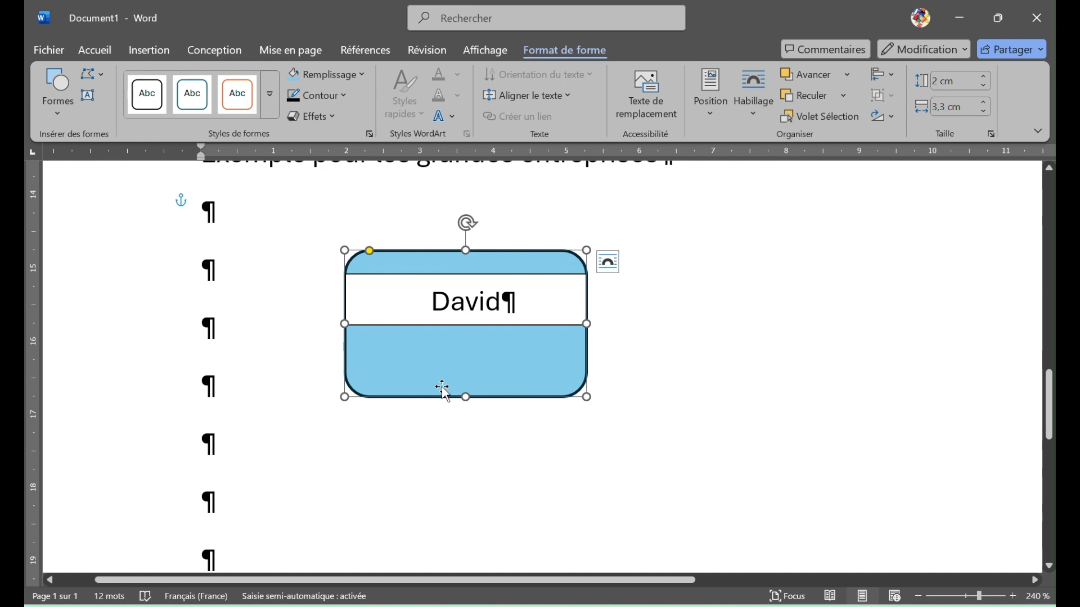
right_click(469, 363)
left_click(526, 301)
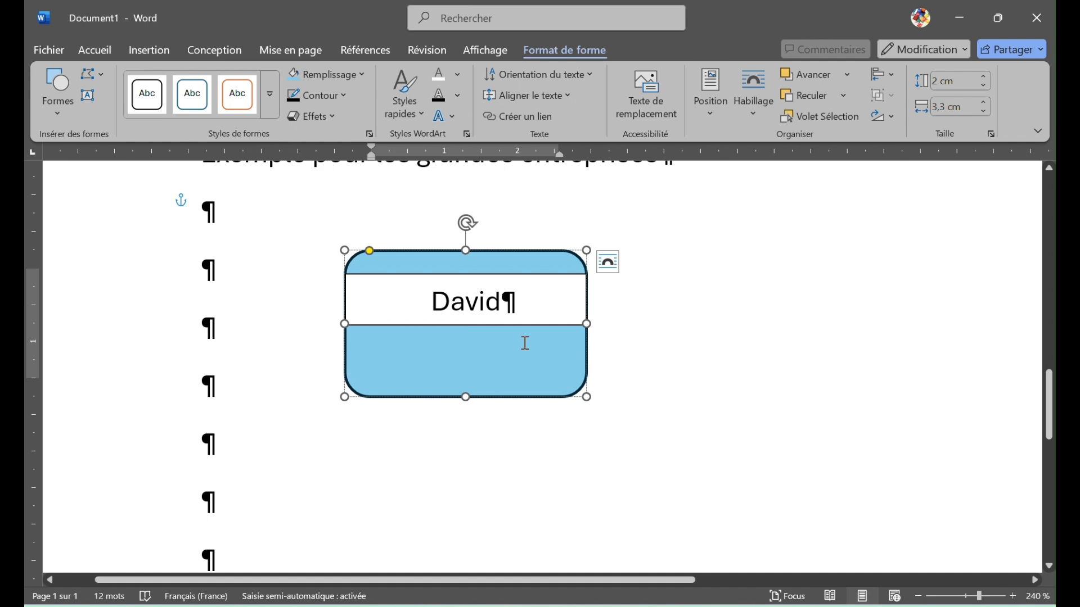
key("Return")
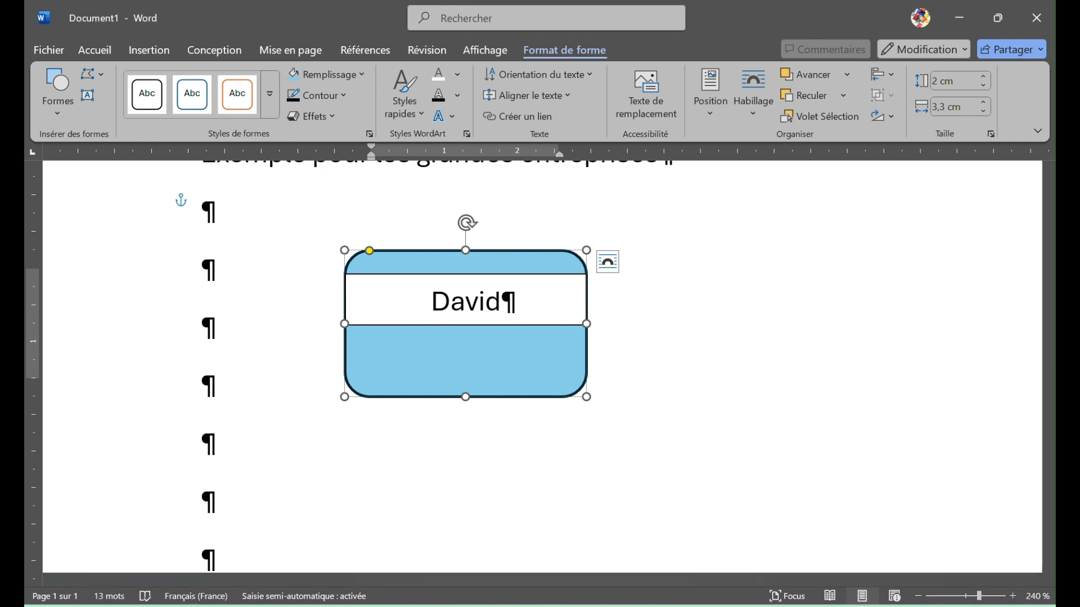
Step: Shift the name text box down to uncover the rectangle's hidden text, and restore the box's position
left_click(535, 326)
left_click(534, 326)
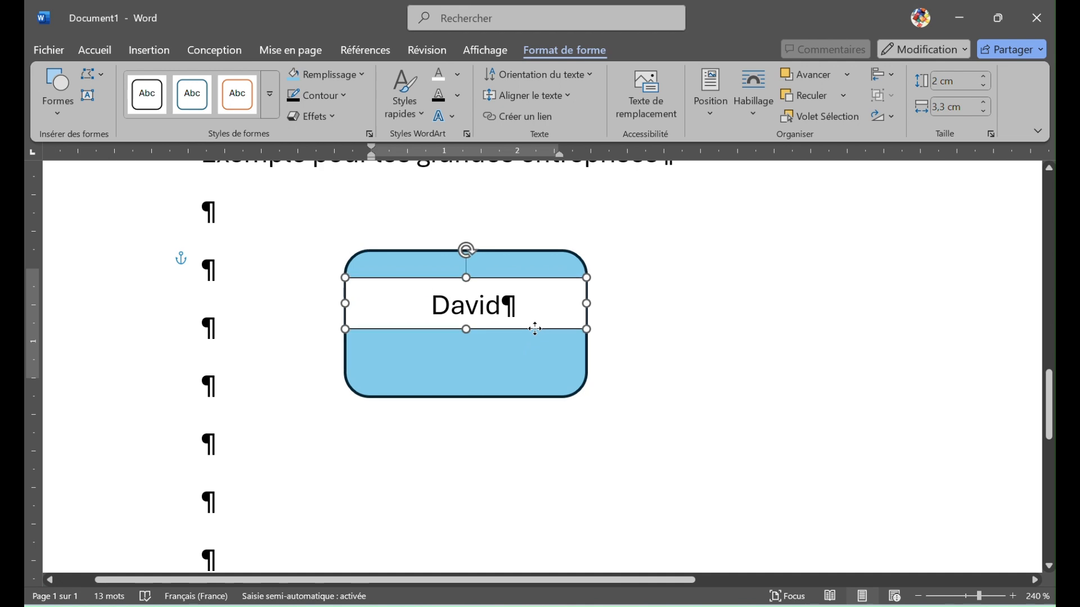
left_click_drag(535, 326, 536, 366)
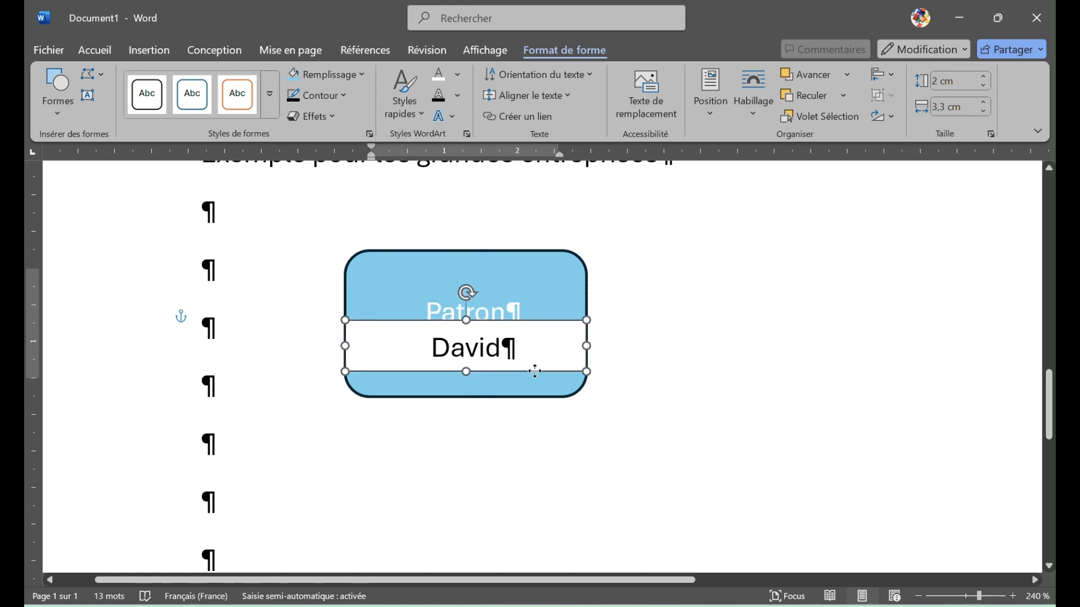
mouse_move(535, 371)
left_mouse_down()
mouse_move(537, 326)
mouse_move(538, 366)
left_mouse_up()
Step: Set the blue rectangle's upper internal text margin to 1 cm
left_click(525, 362)
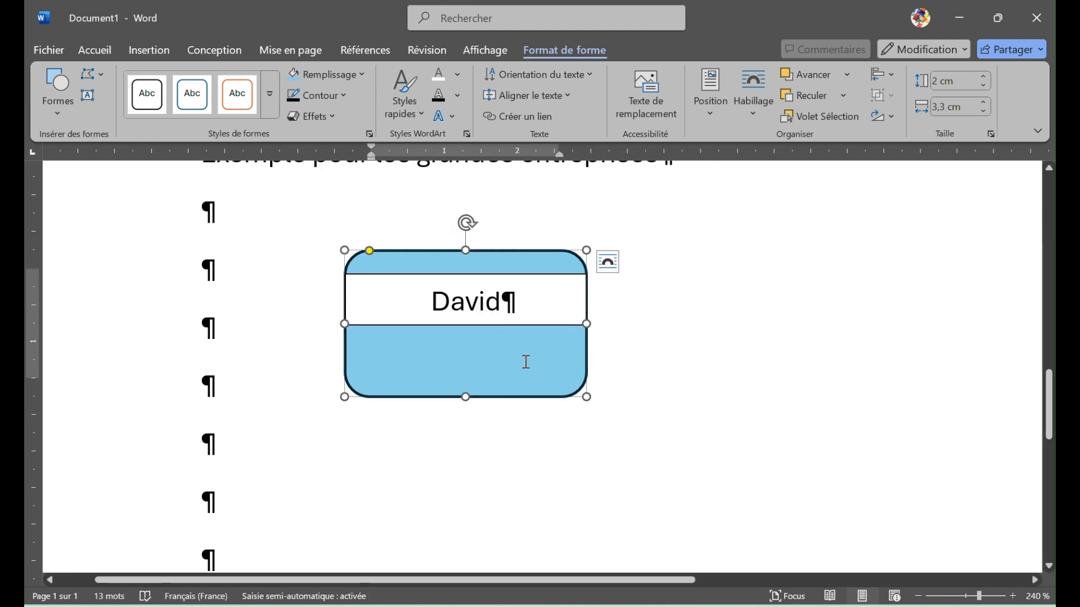
left_click(468, 135)
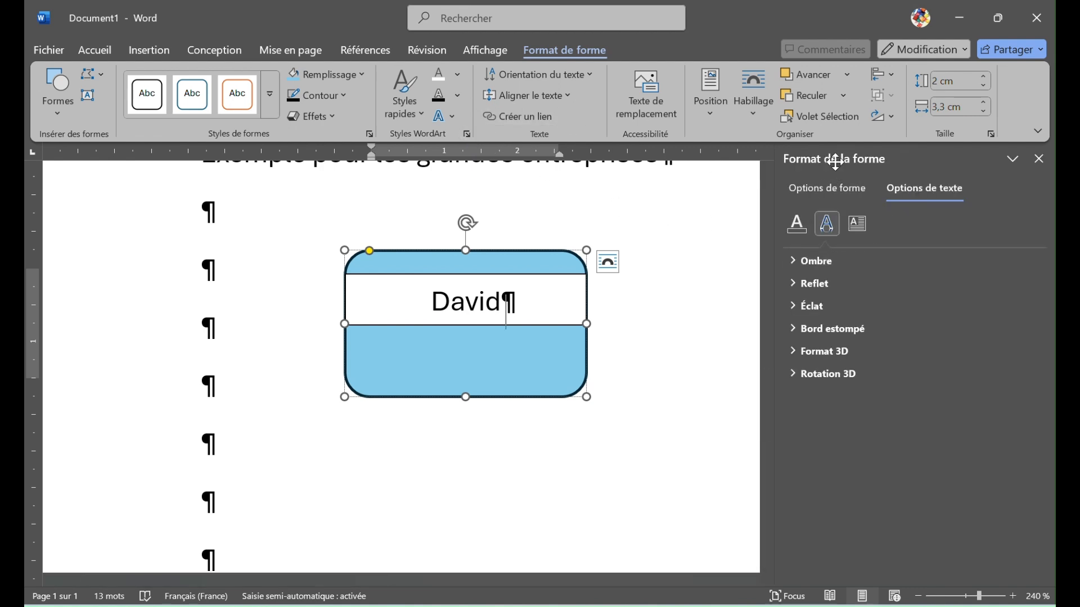
left_click(859, 225)
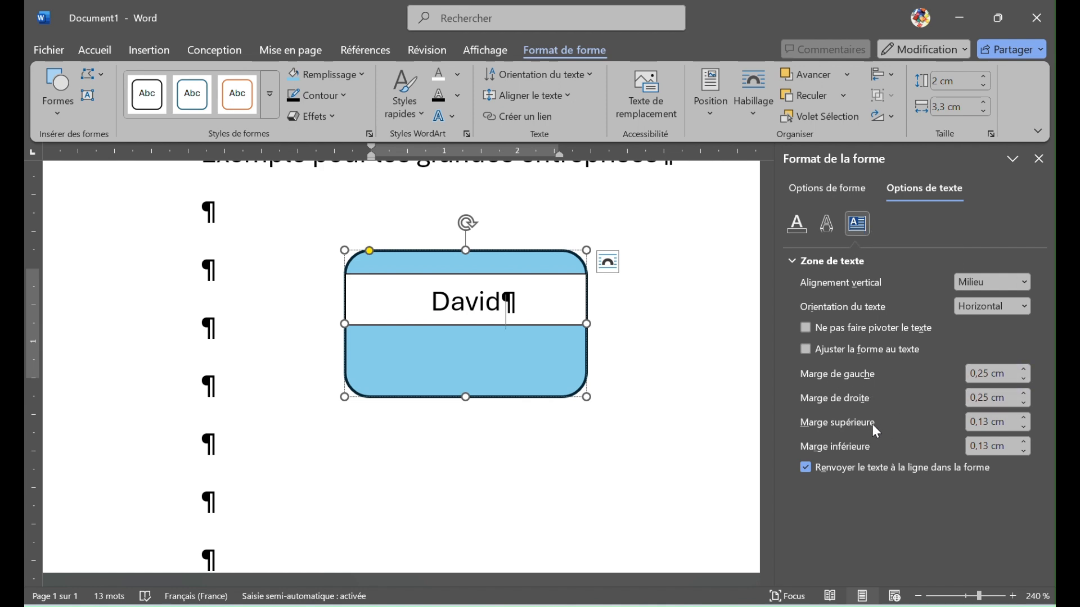
left_click(1026, 422)
left_click_drag(1025, 422, 1026, 421)
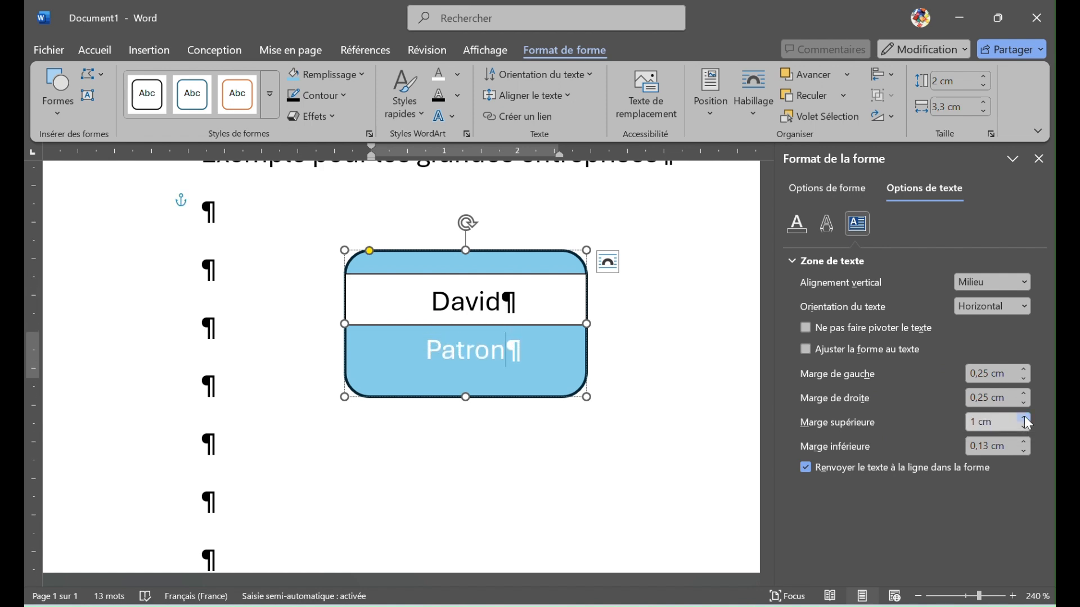
Step: Set the blue rectangle's lower, right and left internal text margins to 0 cm and close the shape formatting options
left_click(1025, 451)
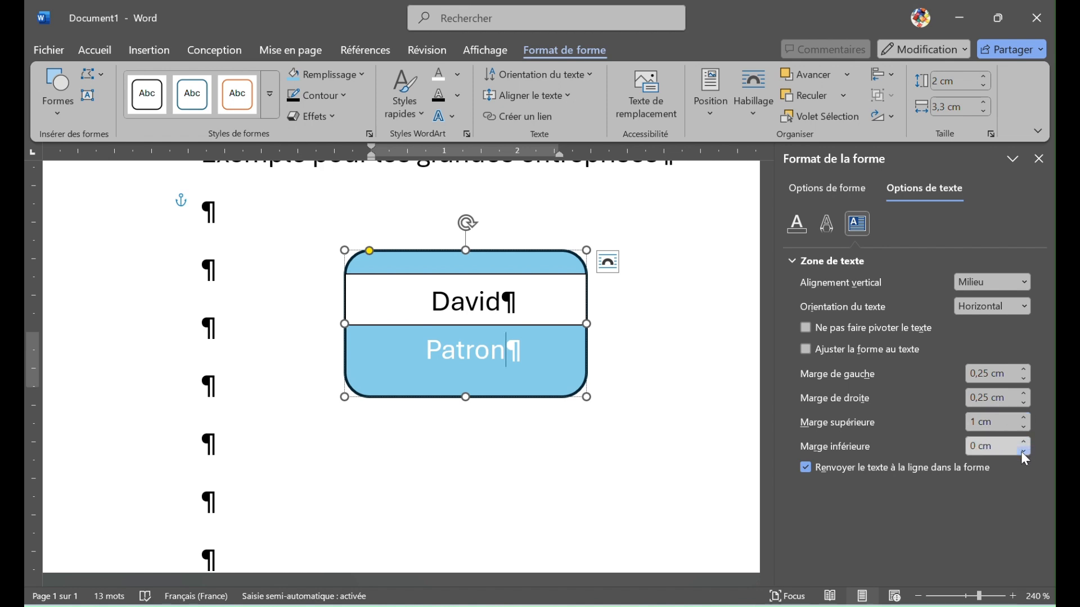
left_click(1025, 404)
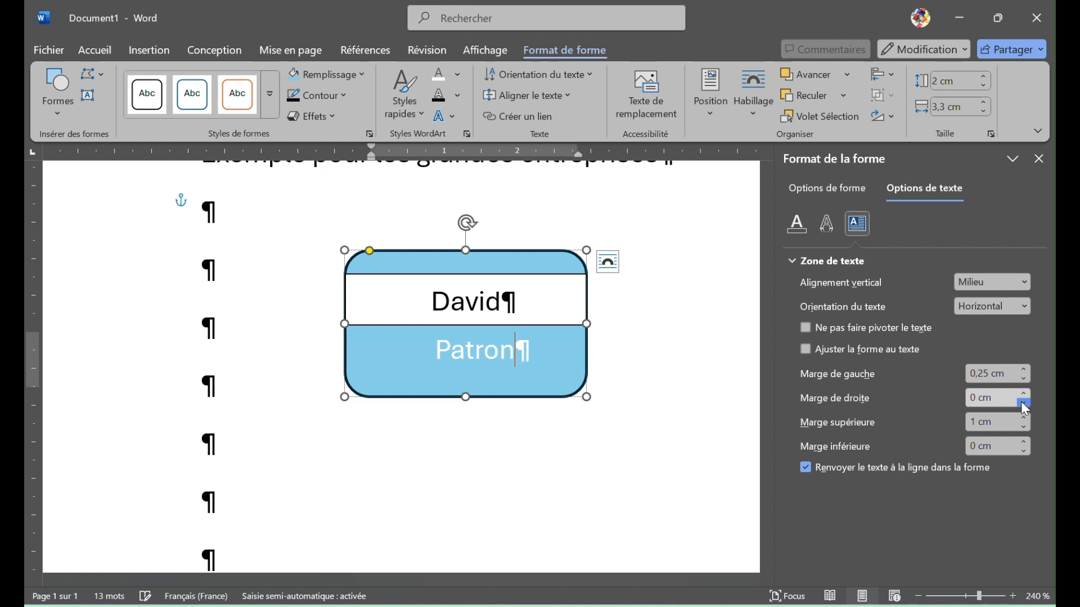
left_click(1026, 379)
left_click(1025, 379)
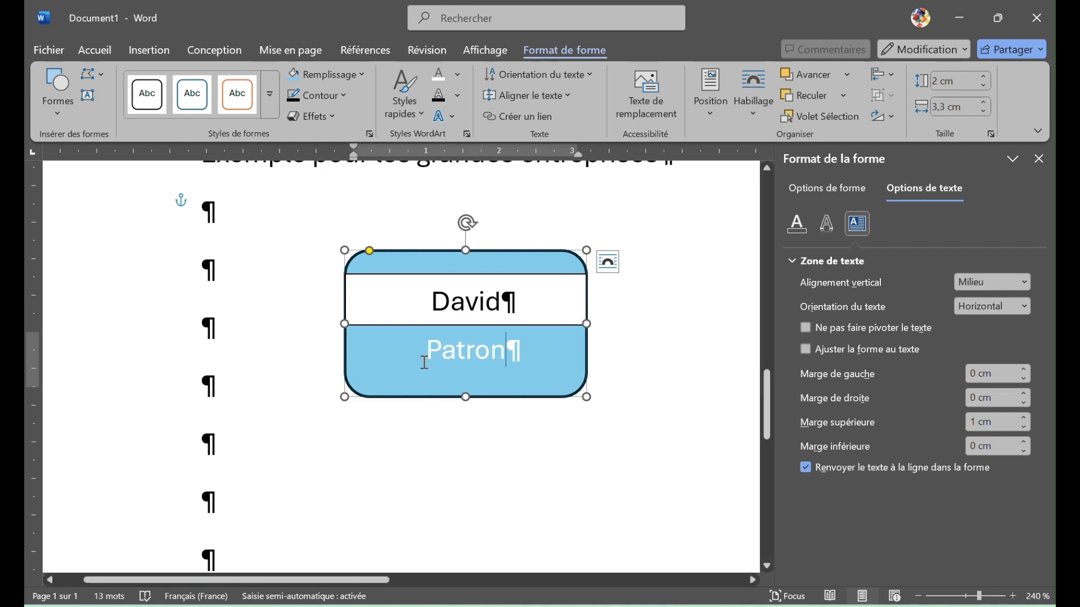
left_click(1039, 160)
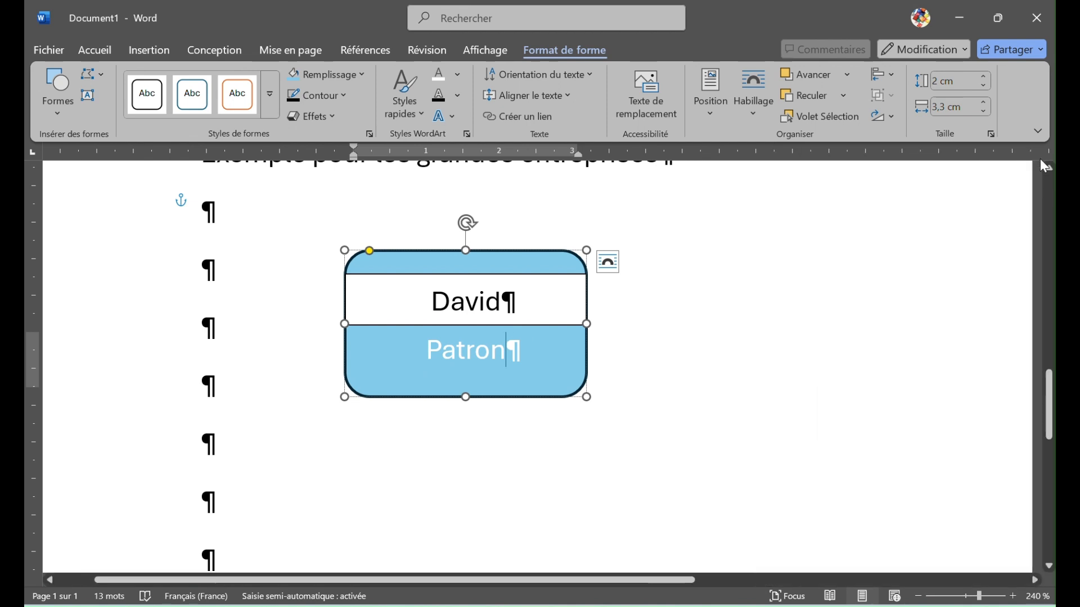
Step: Change the colour of the "Patron" text in the blue rectangle to black
left_click(417, 360)
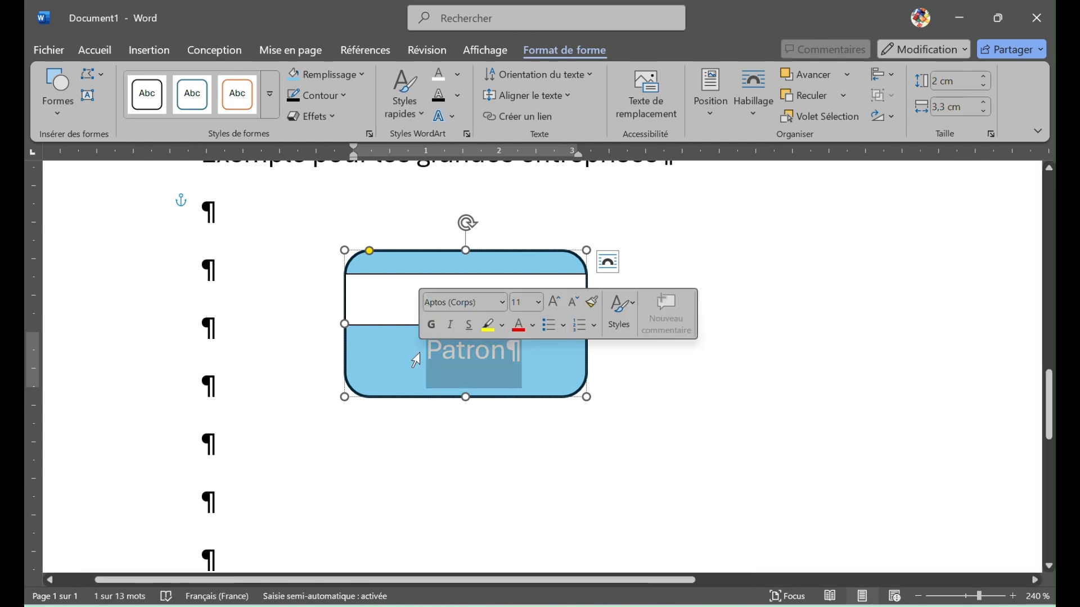
left_click(460, 79)
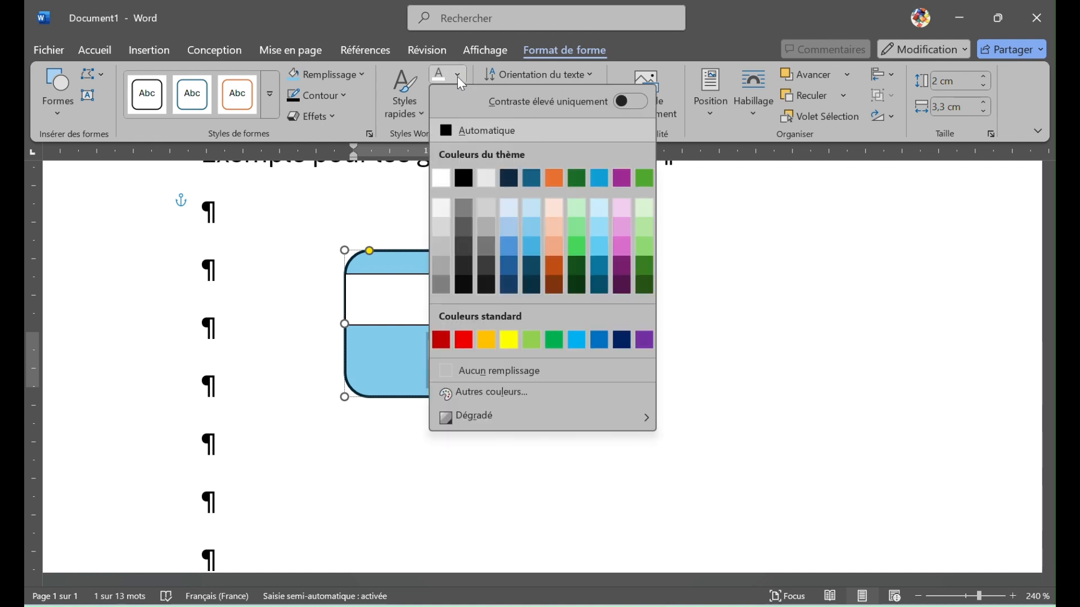
left_click(465, 180)
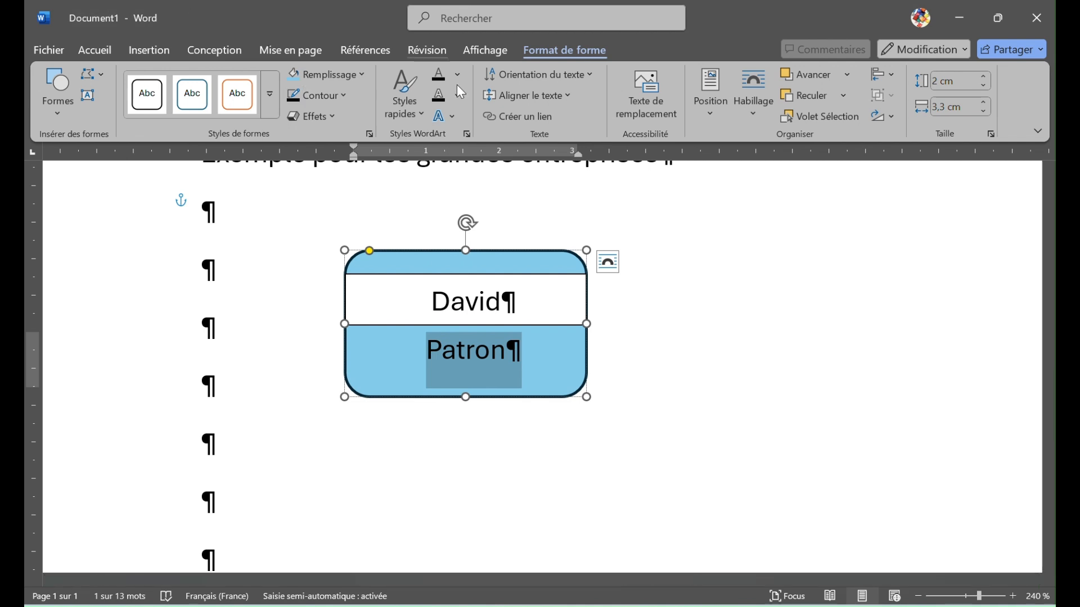
Step: Try moving the blue rectangle away from its name text box, and undo the move
left_click(451, 302)
left_click(452, 24)
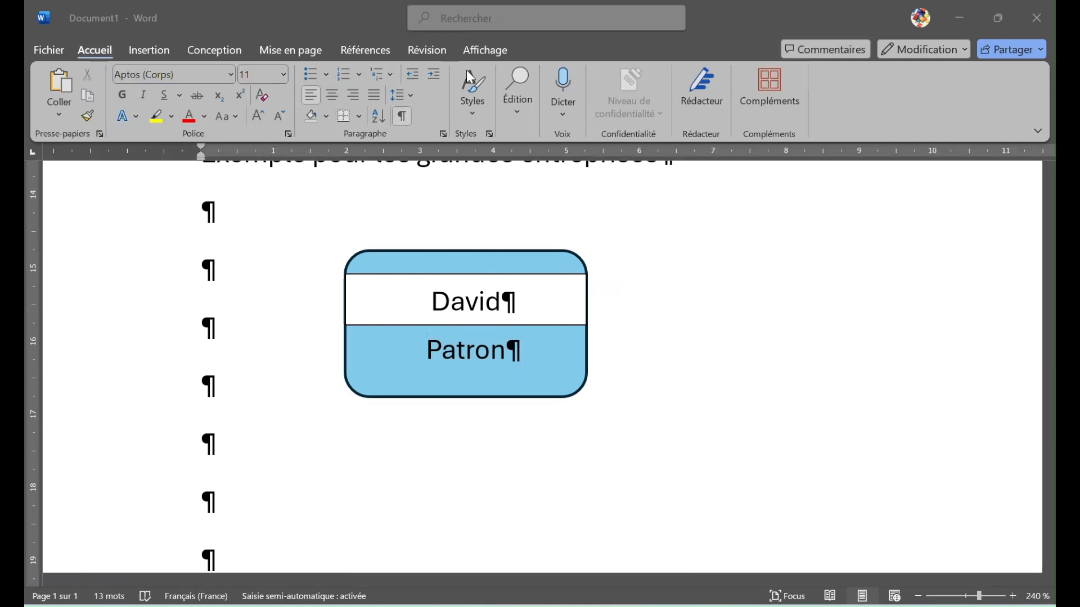
left_click(586, 388)
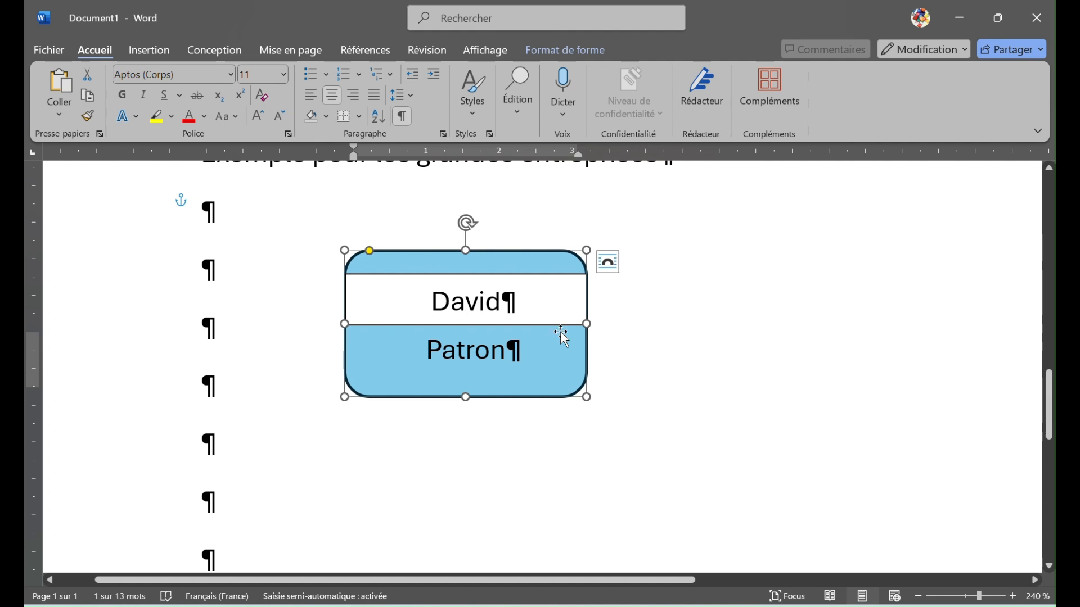
left_click_drag(598, 366, 672, 417)
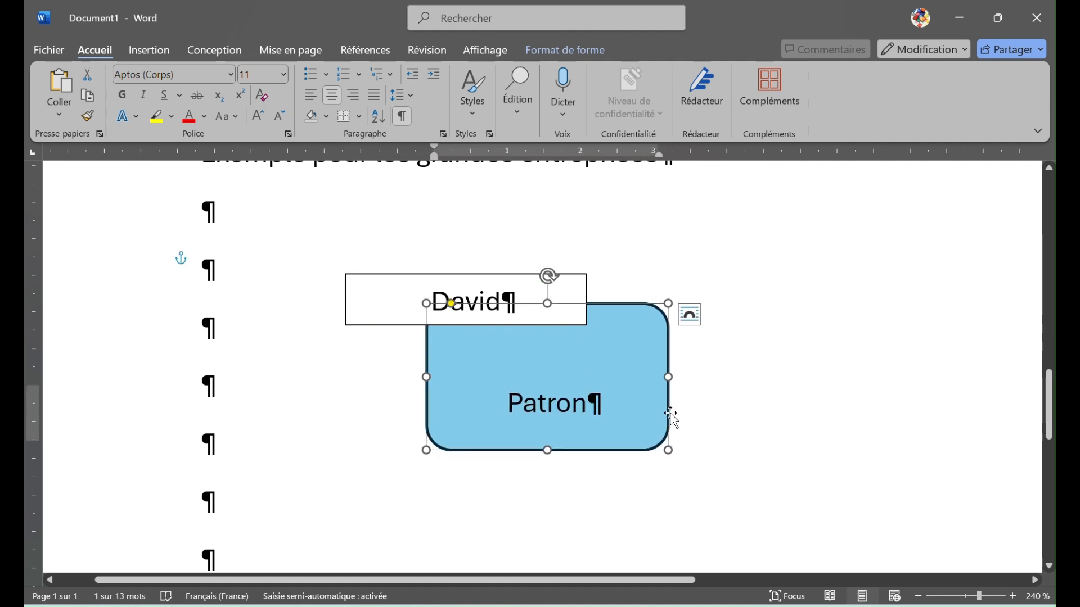
key("ctrl+z")
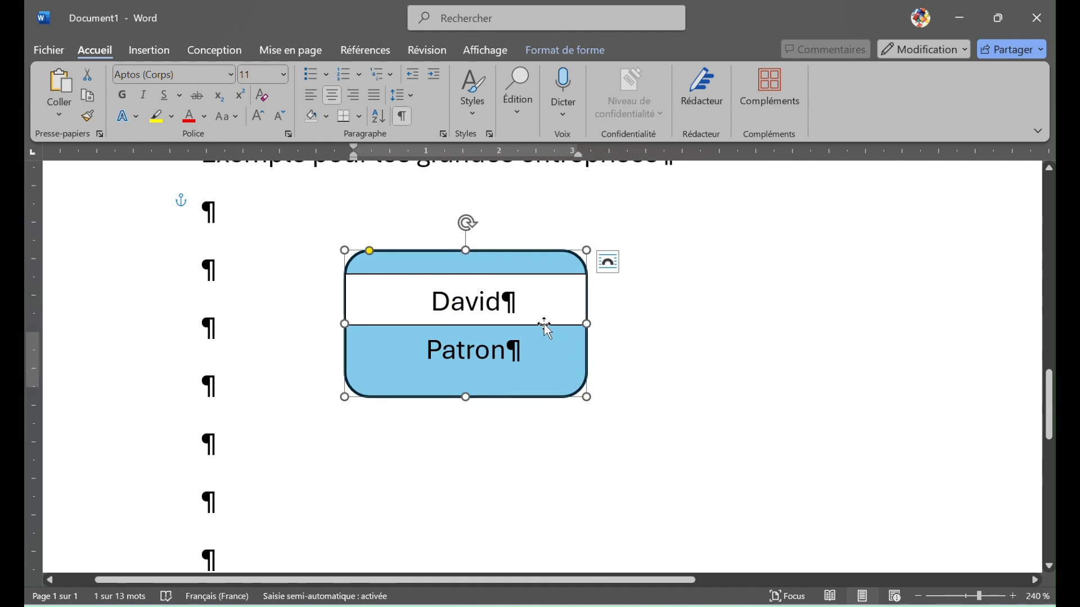
Step: Group the blue Patron rectangle and its name text box into a single object
left_click(544, 325, "shift")
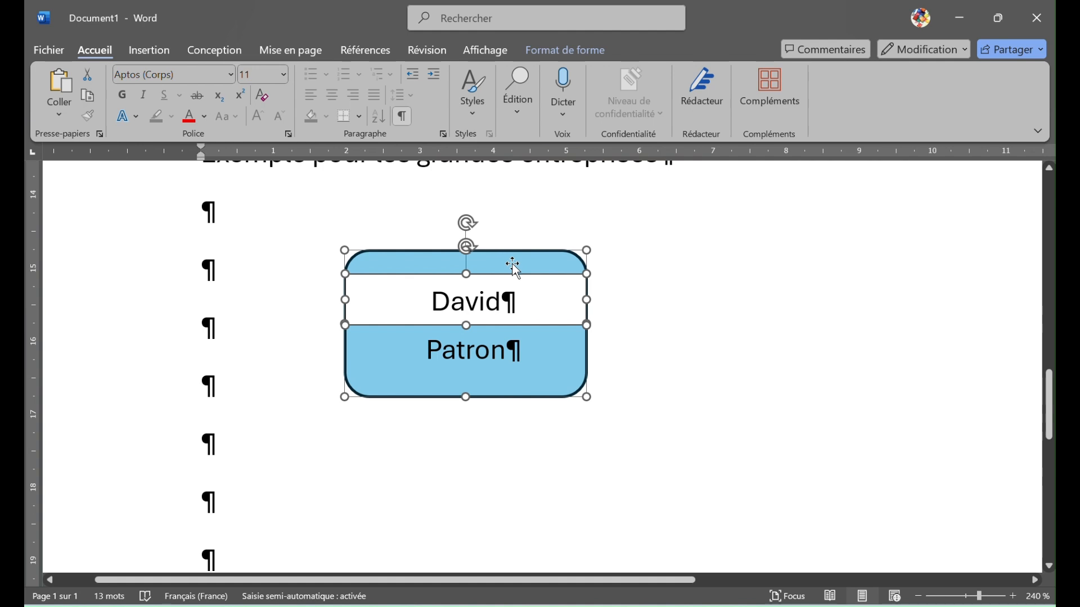
right_click(481, 257)
mouse_move(547, 345)
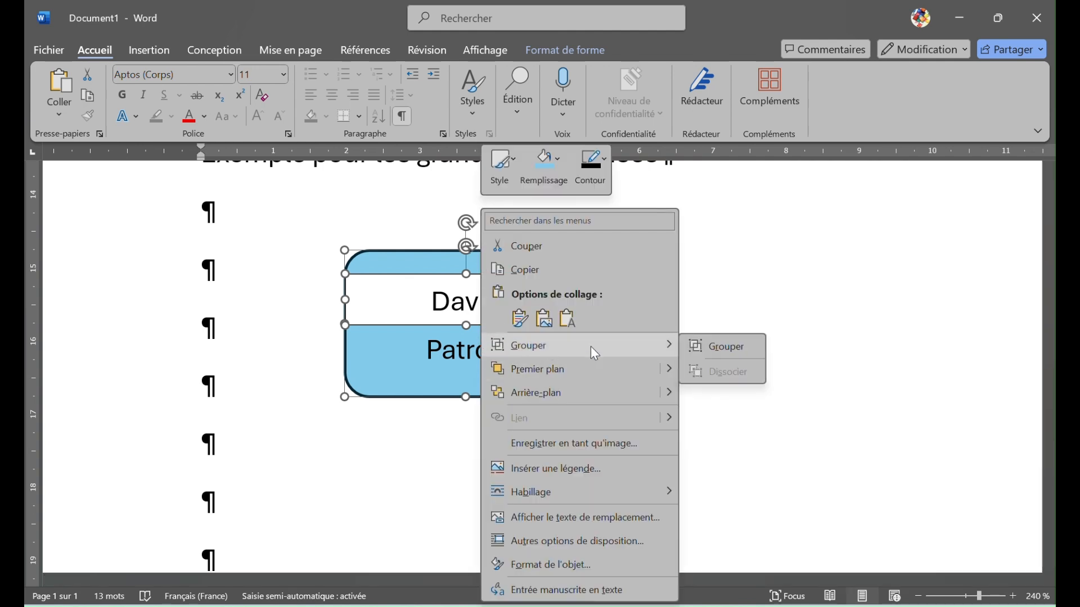
left_click(730, 348)
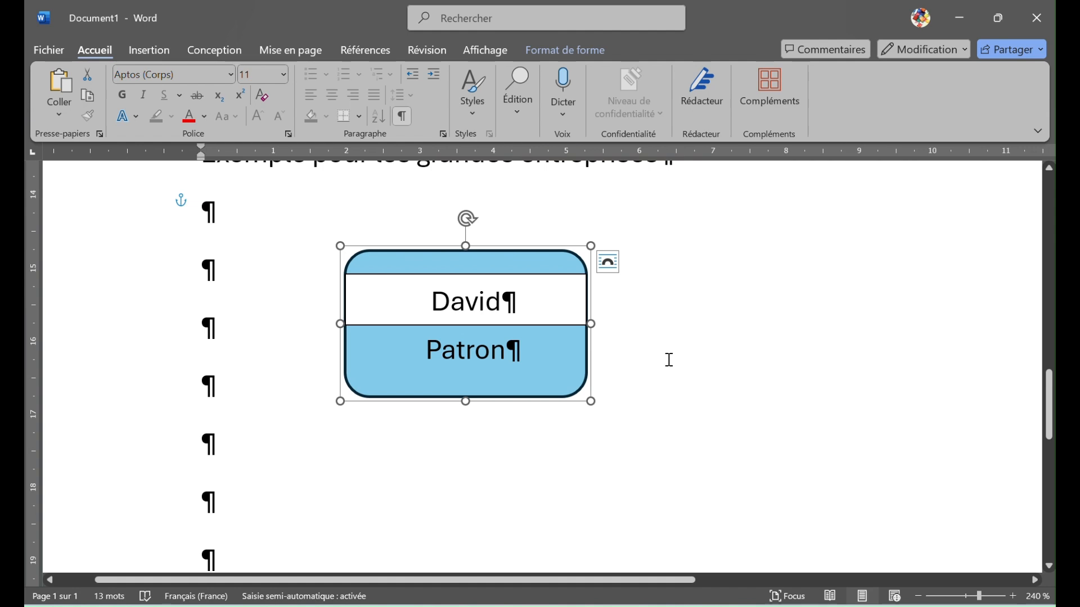
Step: Move the grouped Patron card slightly down and to the left on the page
left_click(641, 367)
left_click(582, 373)
left_click_drag(583, 371, 564, 392)
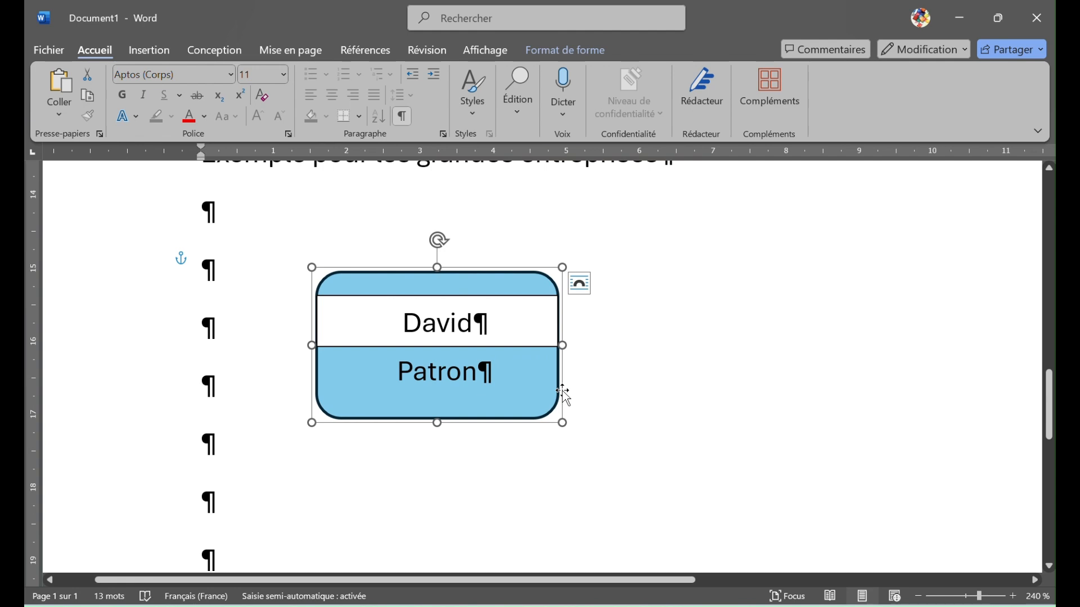
scroll(568, 399, "down", 8)
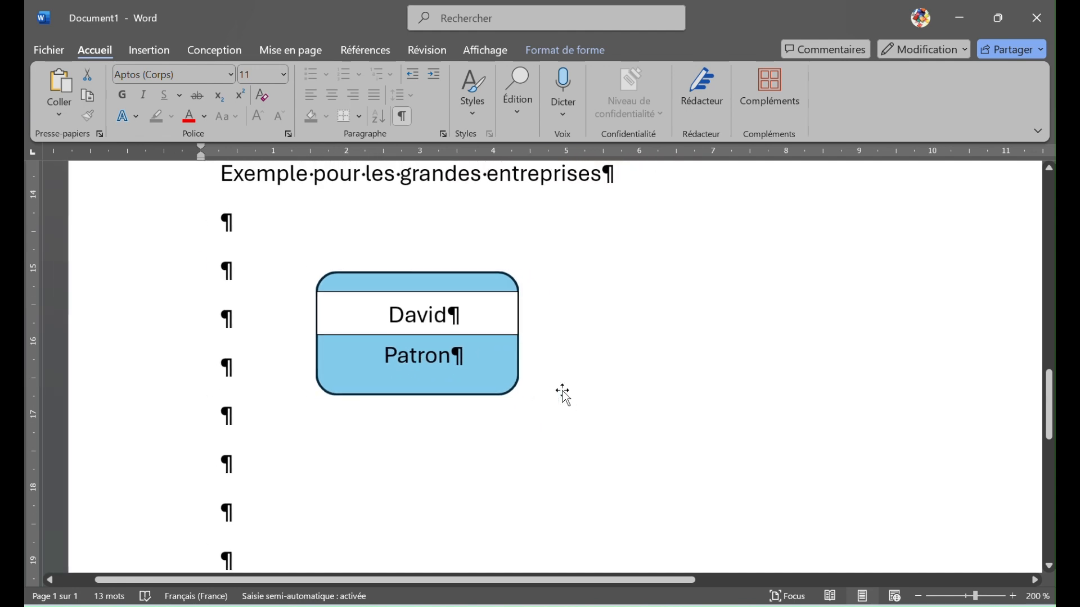
left_click_drag(423, 352, 476, 353)
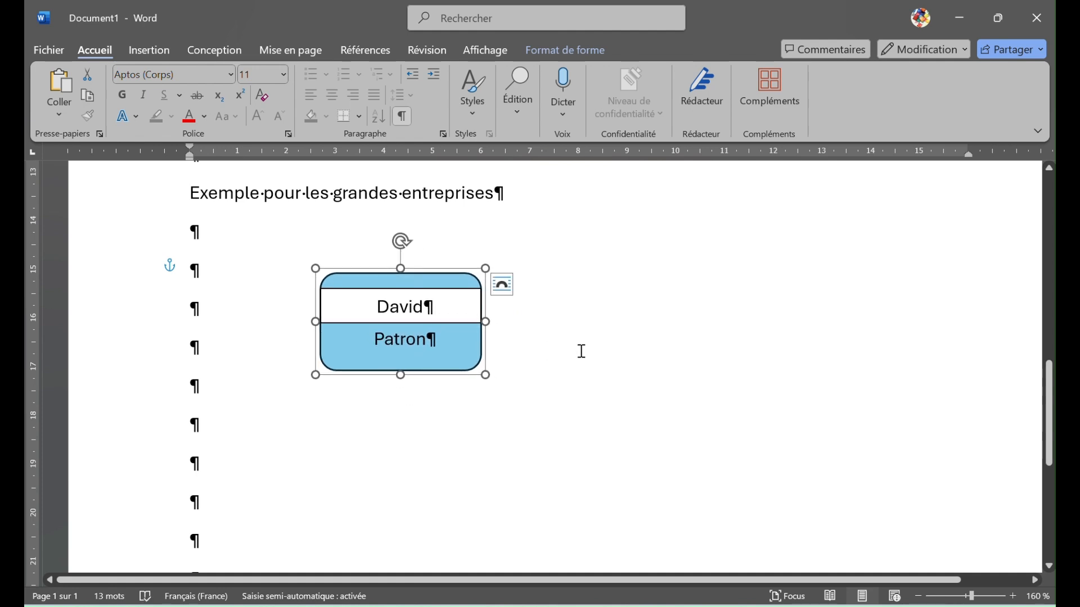
Step: Duplicate the Patron card to the right of the original and give the copy another first name and the title Patronne
key("ctrl+d")
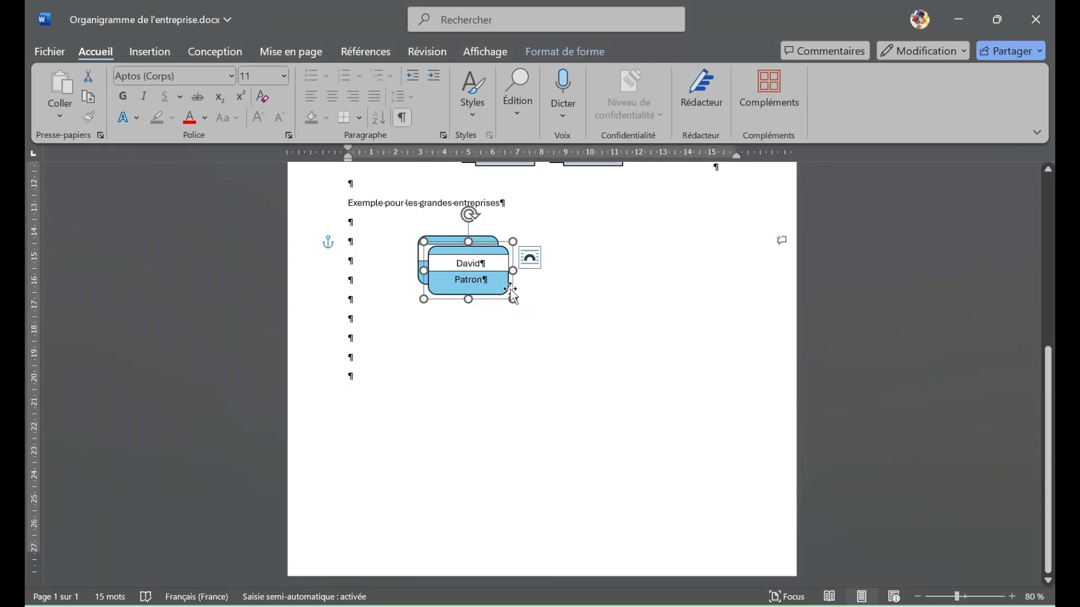
left_click_drag(510, 289, 602, 281)
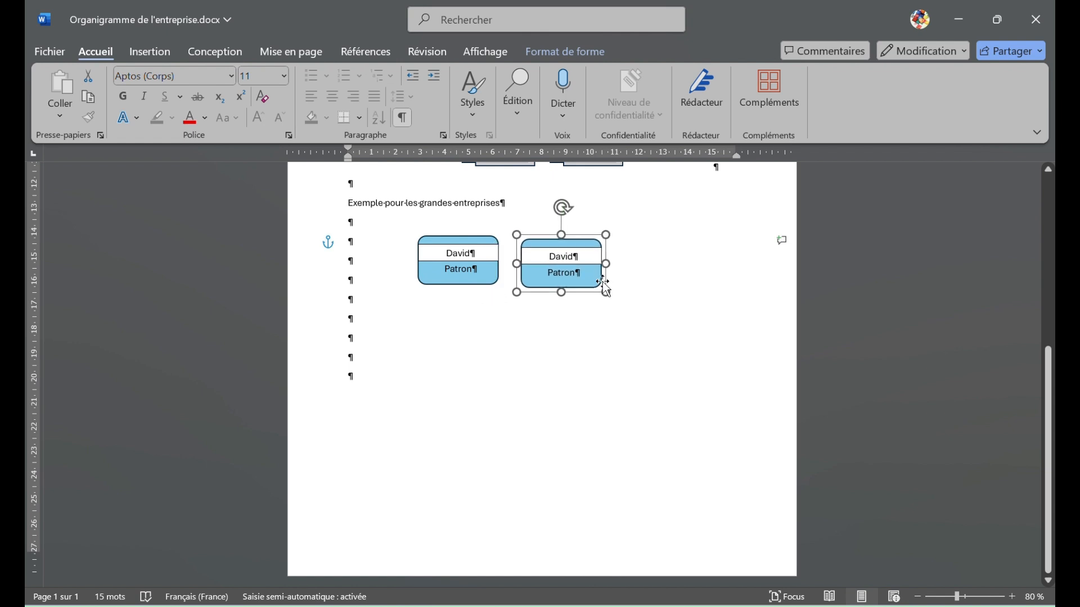
left_click(578, 257)
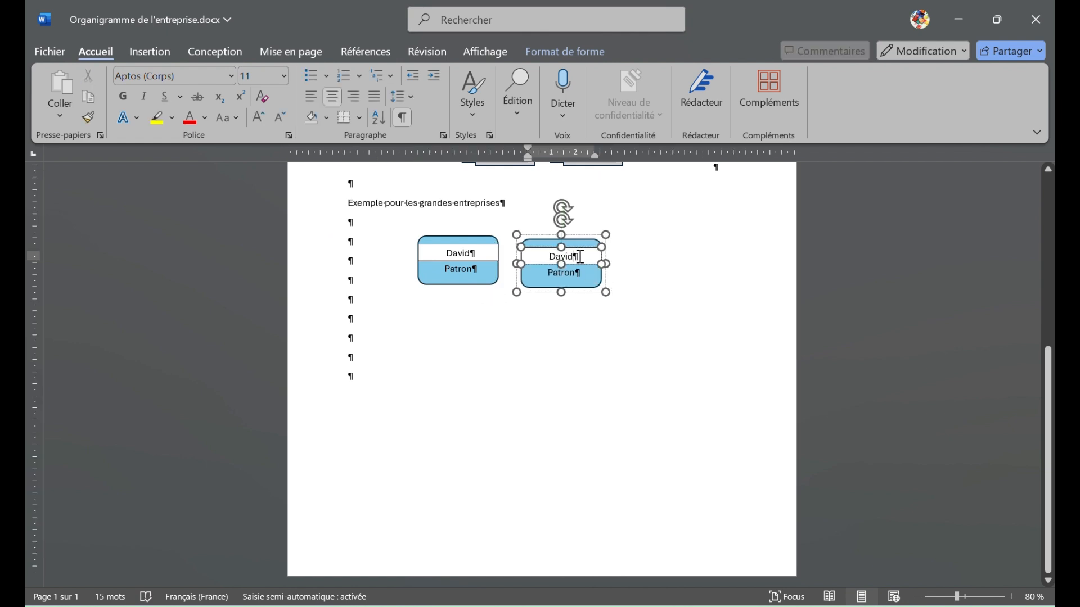
key("BackSpace")
key("BackSpace")
key("BackSpace")
type("Julie")
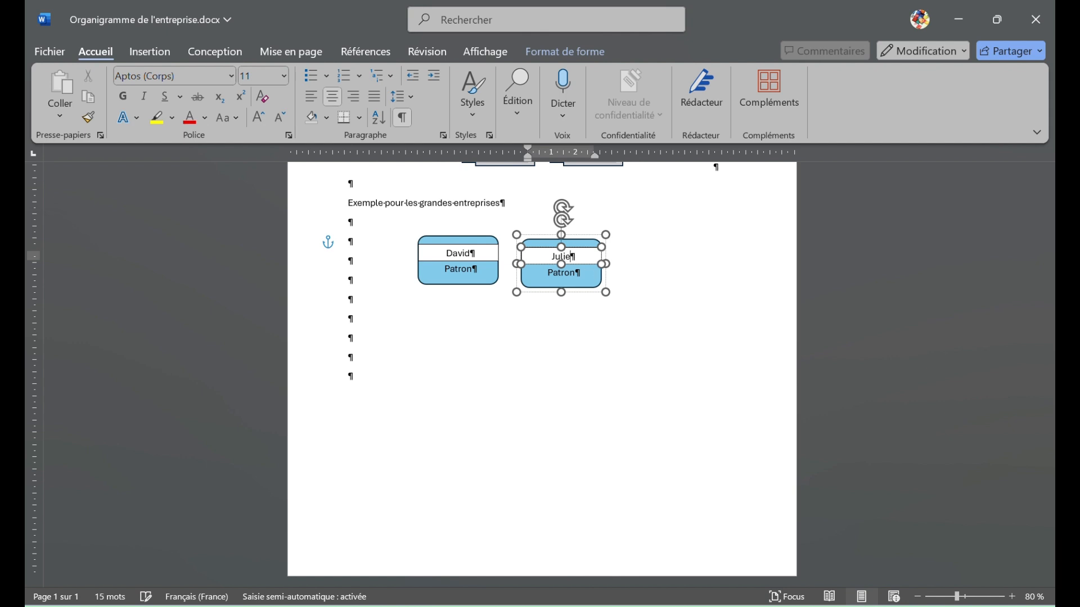
left_click(581, 274)
type("ne")
left_click(586, 292)
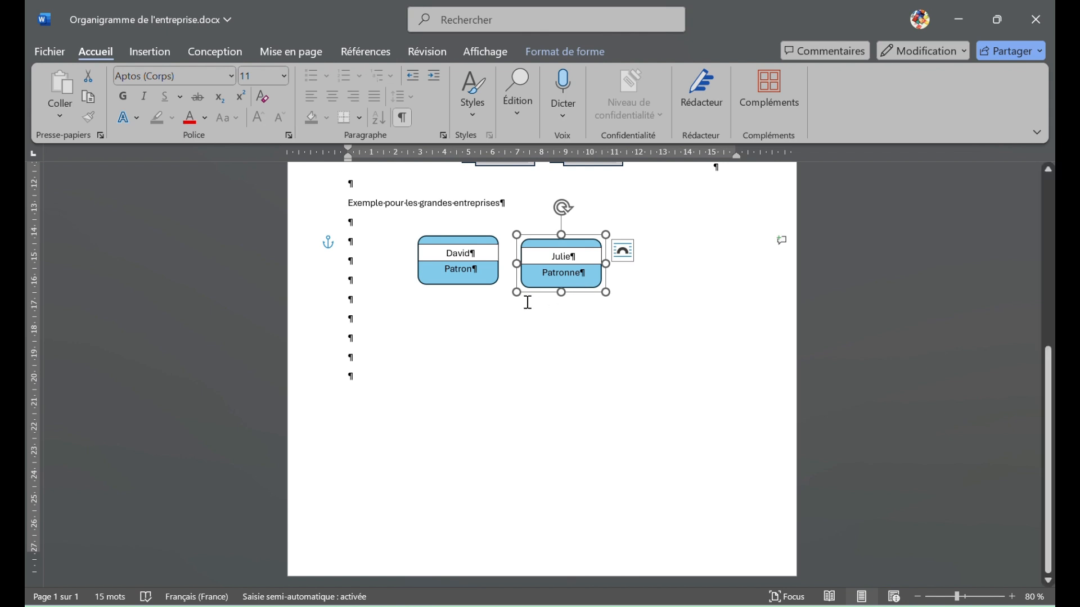
Step: Insert three blank lines beside the cards to test whether they move with the text, and delete those lines
left_click(362, 238)
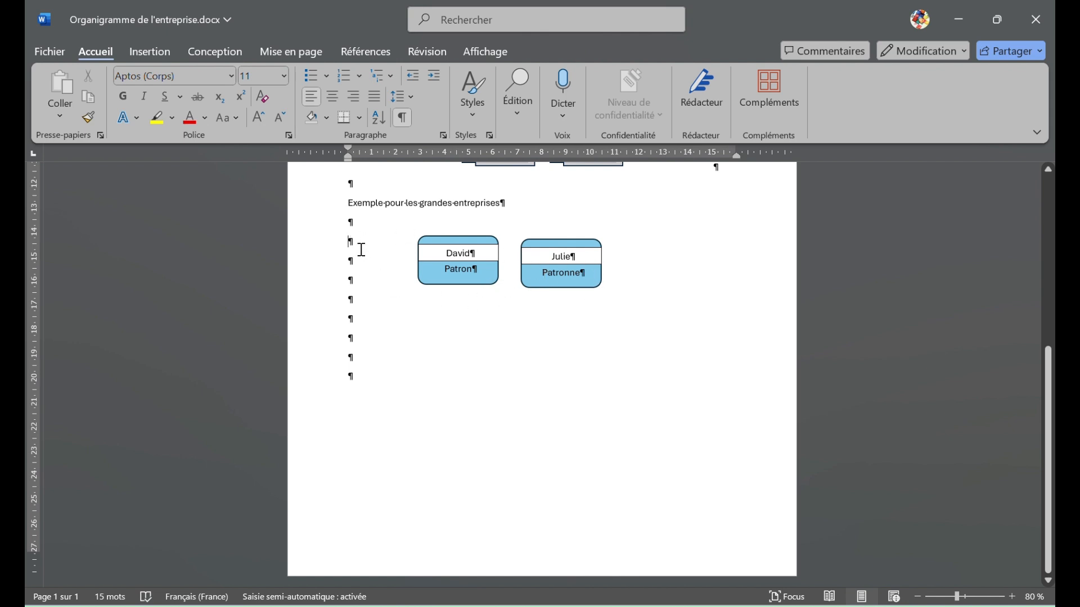
key("Return")
key("Return")
key("Return")
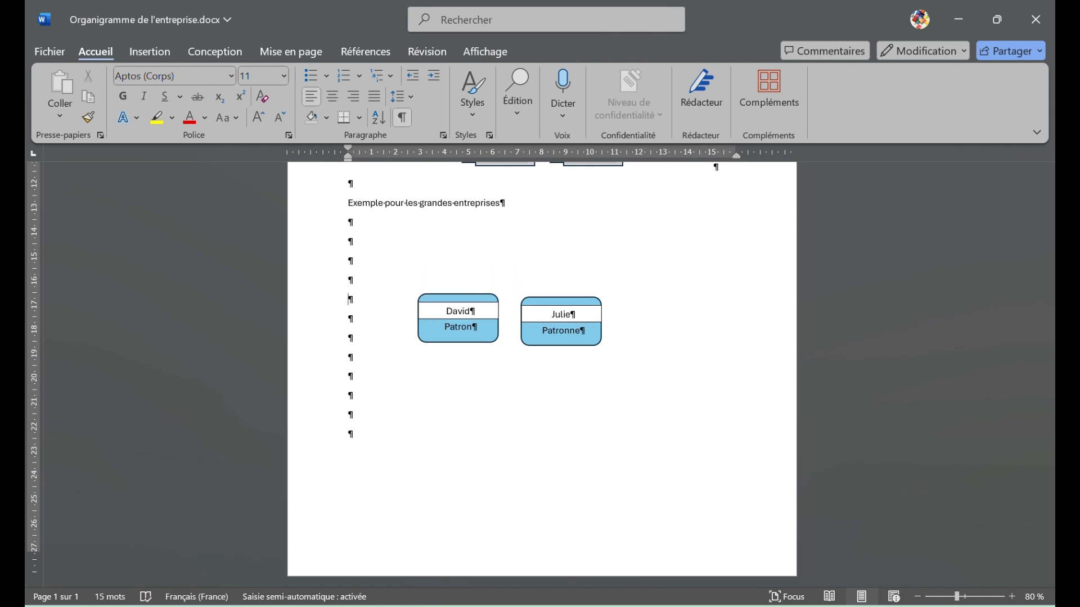
key("BackSpace")
key("BackSpace")
key("BackSpace")
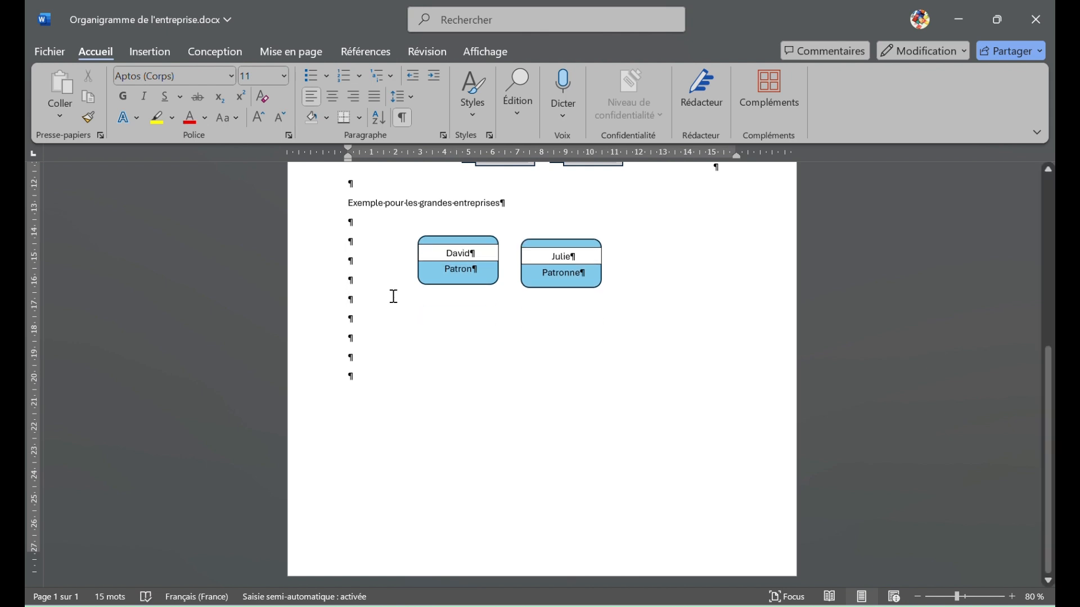
Step: Set the Patron card's layout option to a fixed position on the page
left_click(491, 284)
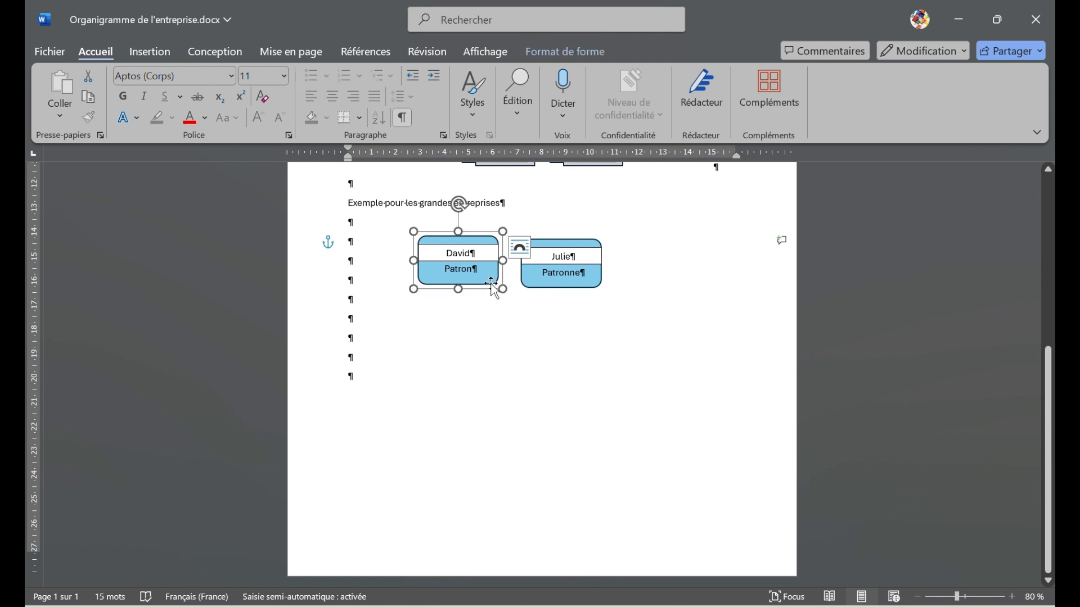
left_click(517, 249)
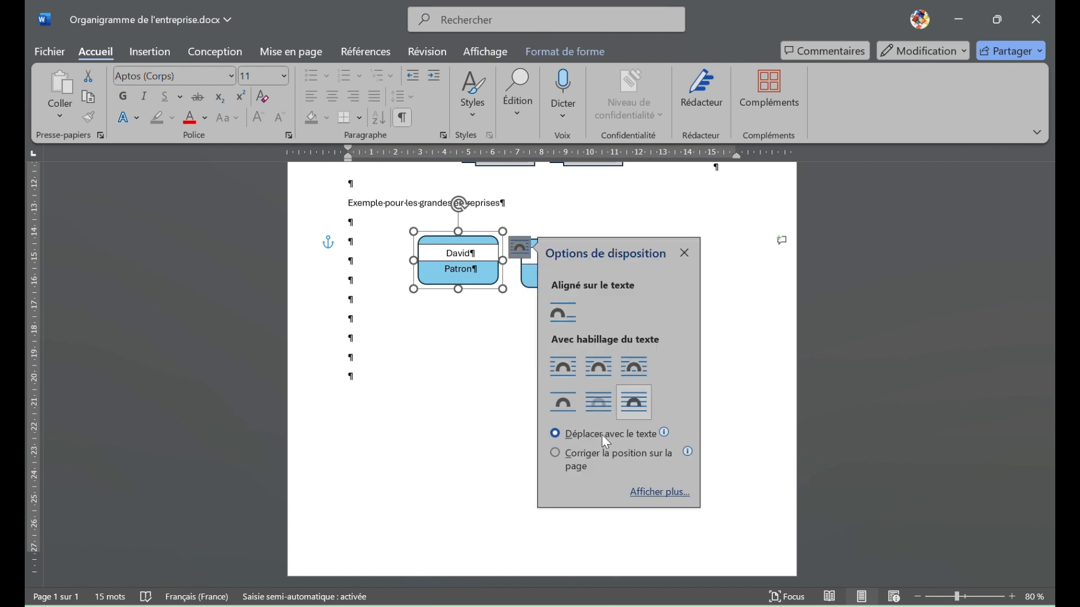
left_click(577, 457)
Step: Insert three blank lines below the heading to test the Patron card's fixed position, and delete those lines
left_click(560, 211)
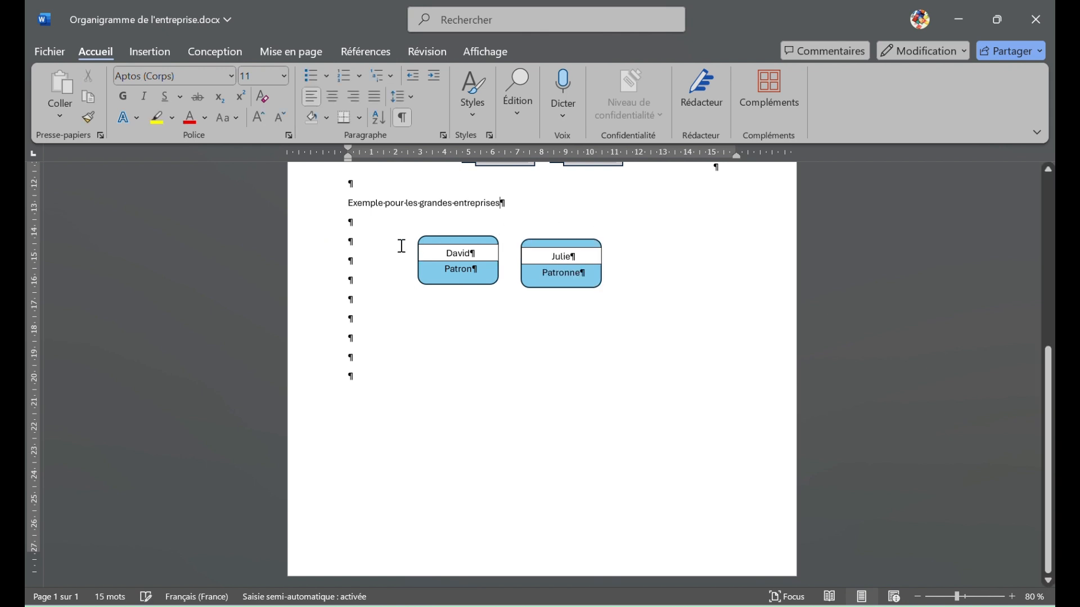
key("Return")
key("Return")
key("Return")
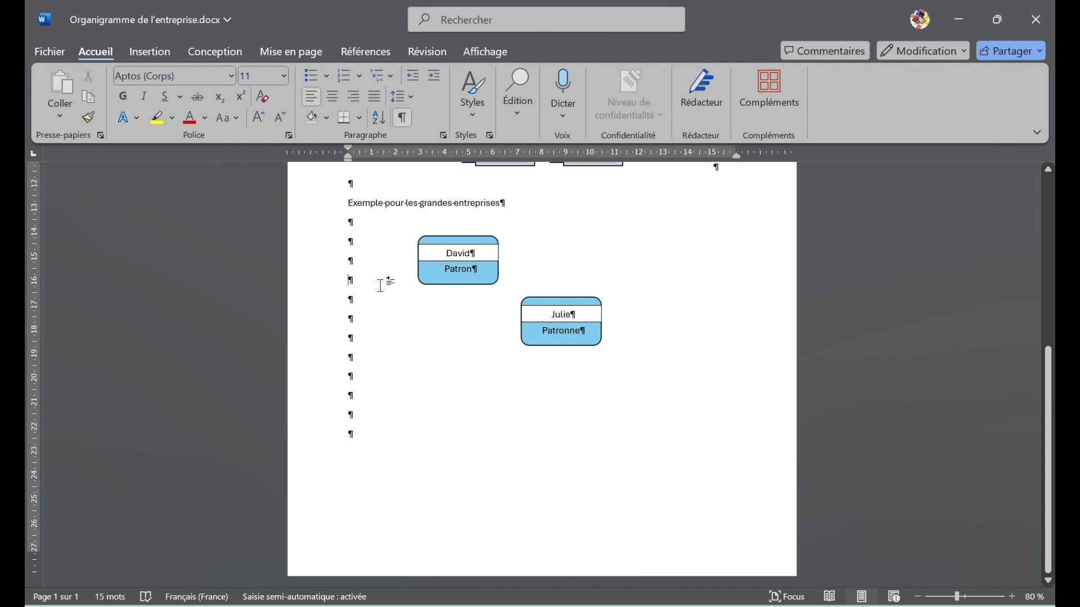
key("BackSpace")
key("BackSpace")
key("BackSpace")
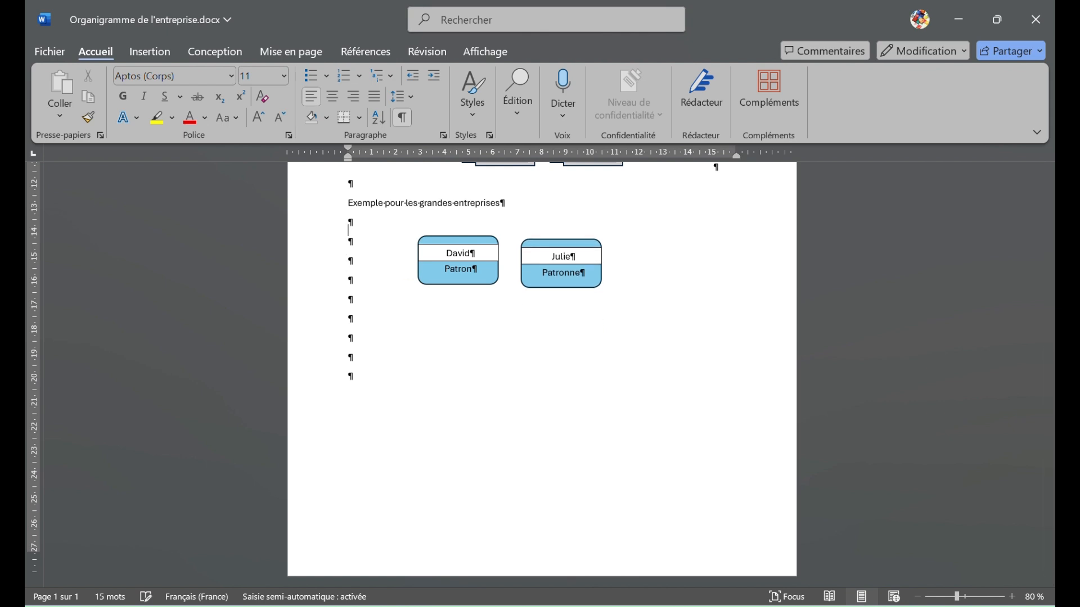
Step: Set the Patronne card to a fixed position on the page and test it with a blank line
left_click(544, 289)
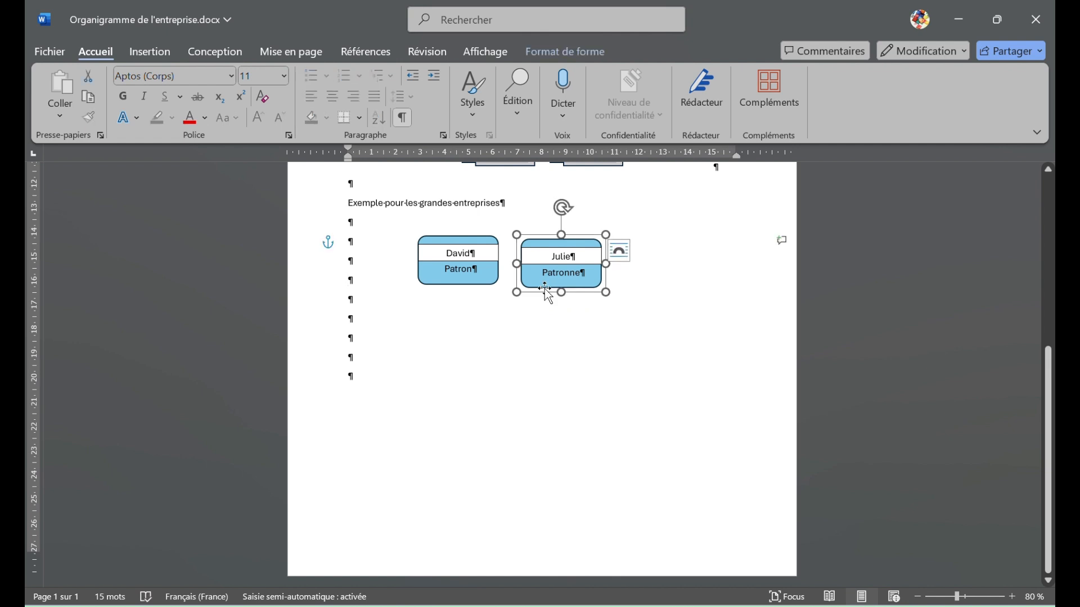
left_click(622, 251)
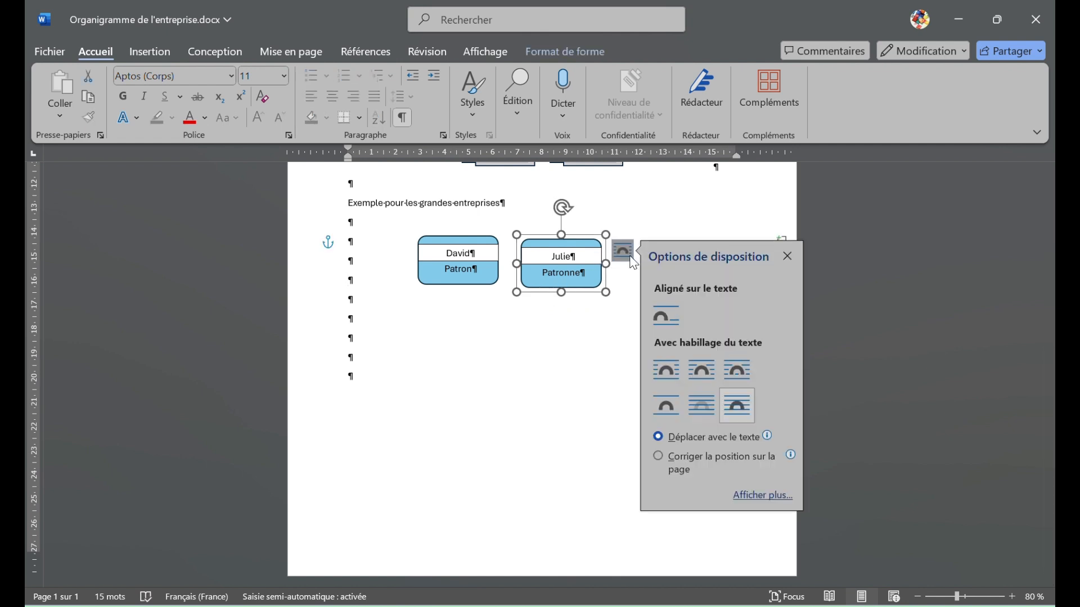
left_click(683, 458)
left_click(360, 233)
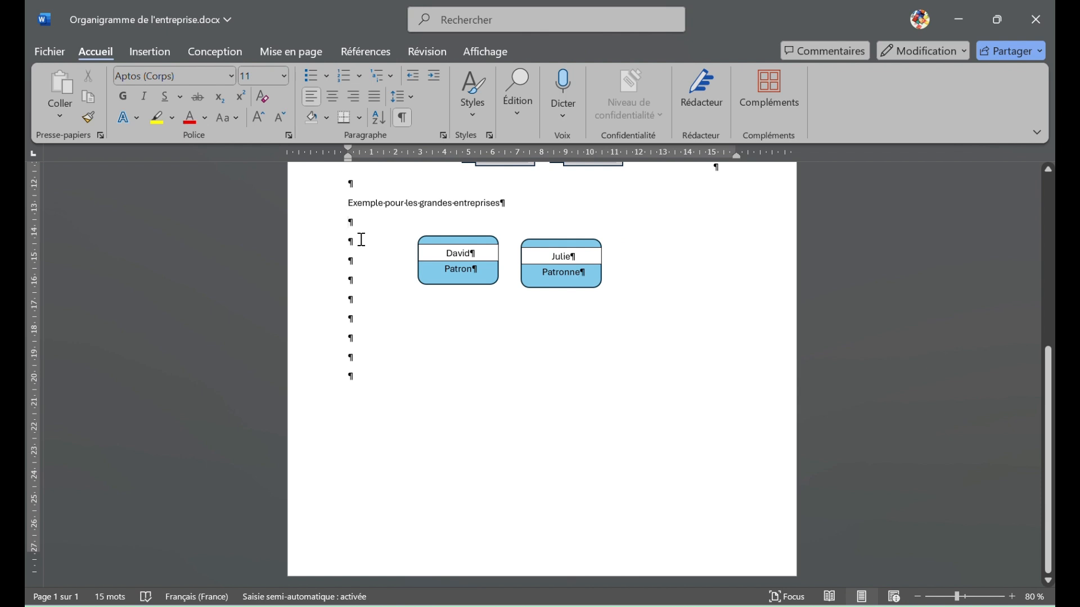
key("Return")
Step: Duplicate the Patronne card and place the copy directly to its right at the same height
left_click(540, 292)
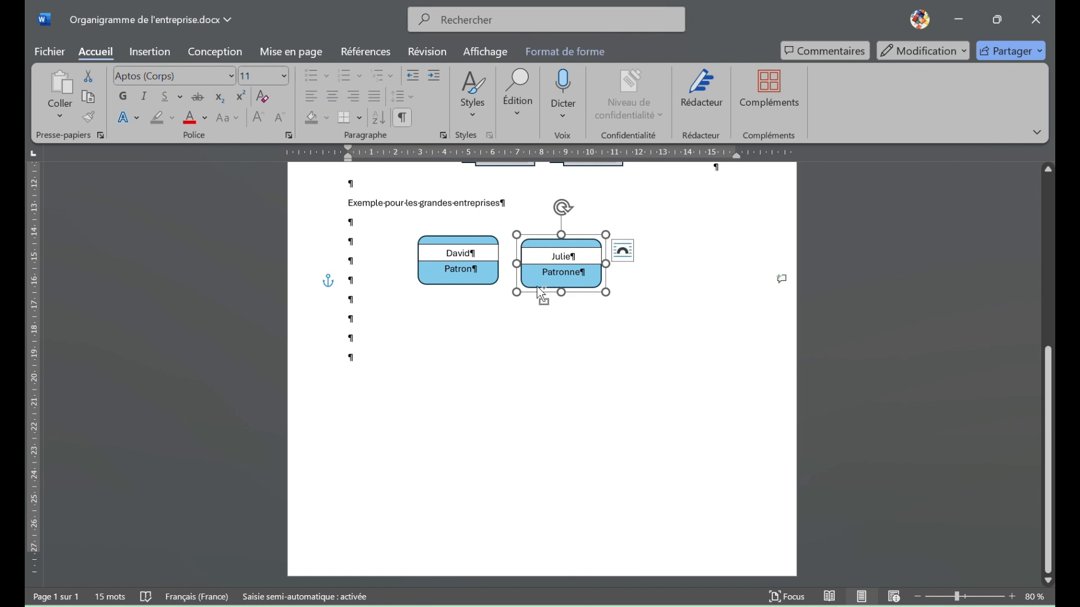
key("ctrl+d")
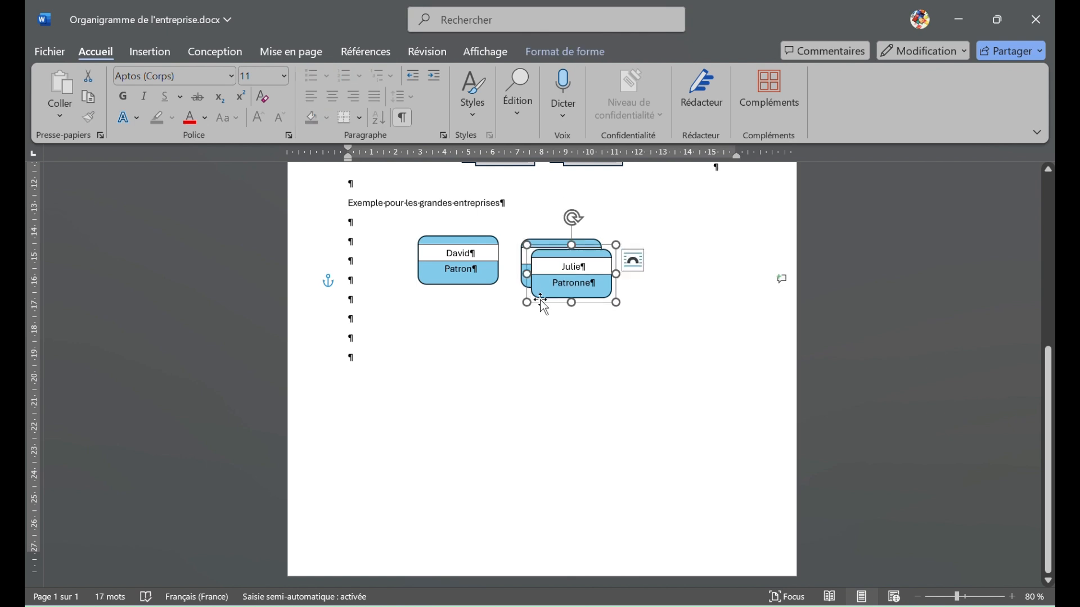
left_click_drag(540, 303, 622, 291)
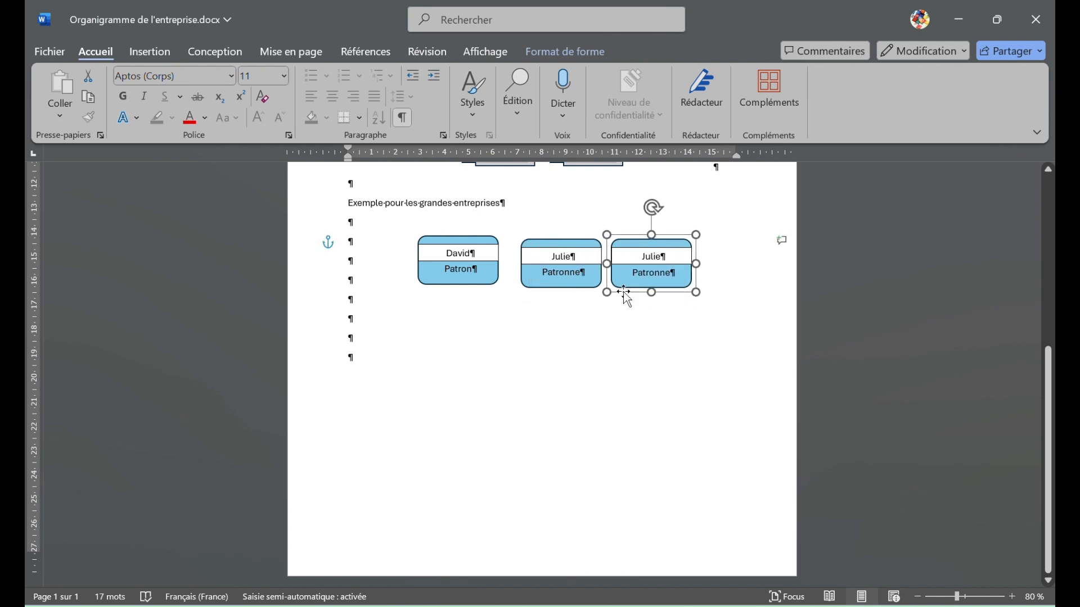
Step: Replace the third card's name with another first name and its title with Comptable
left_click(661, 253)
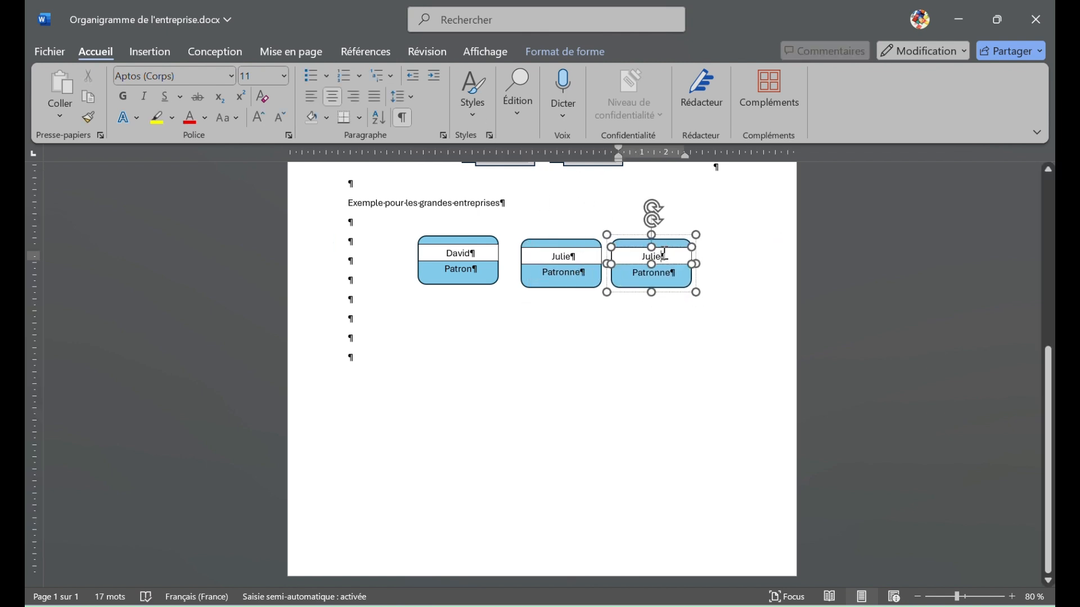
double_click(655, 256)
key("BackSpace")
type("Christine")
double_click(655, 273)
type("Pat")
key("BackSpace")
key("BackSpace")
key("BackSpace")
type("Comptable")
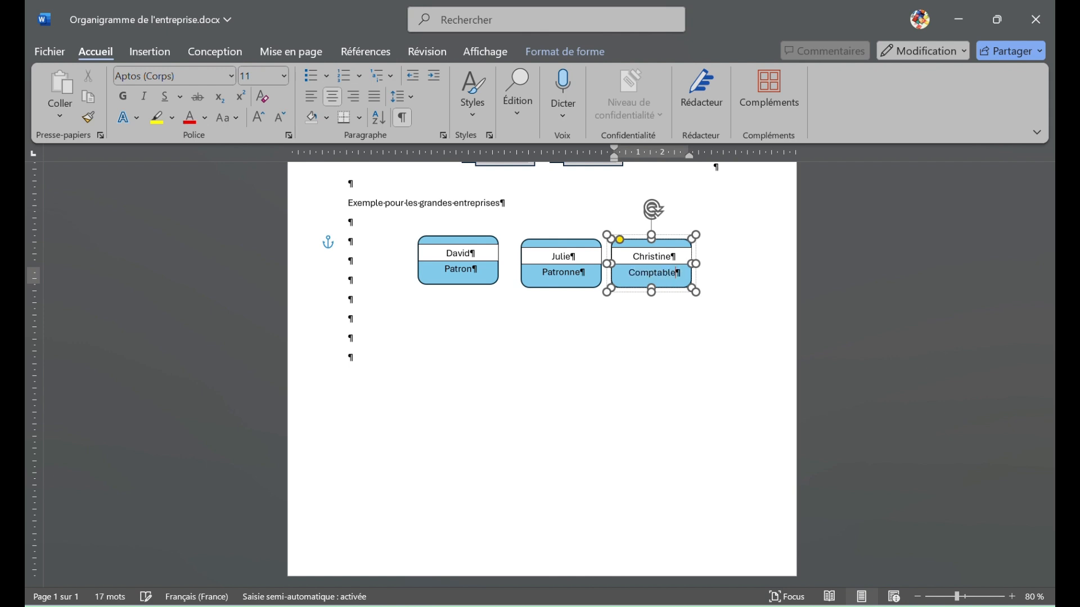
Step: Place a copy of the Patron card below the original
left_click(497, 287)
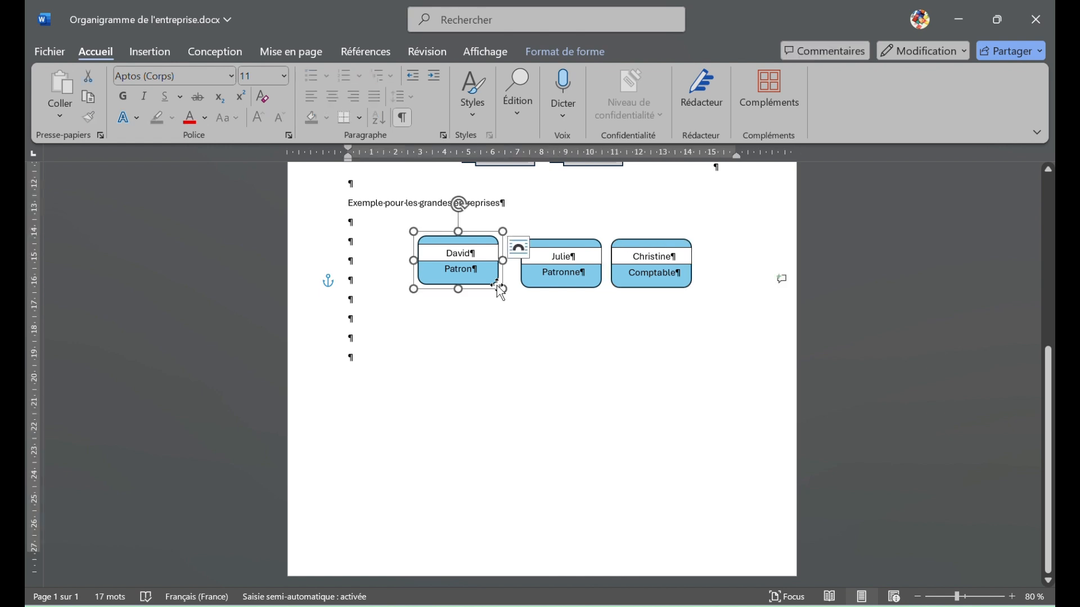
left_click(524, 297)
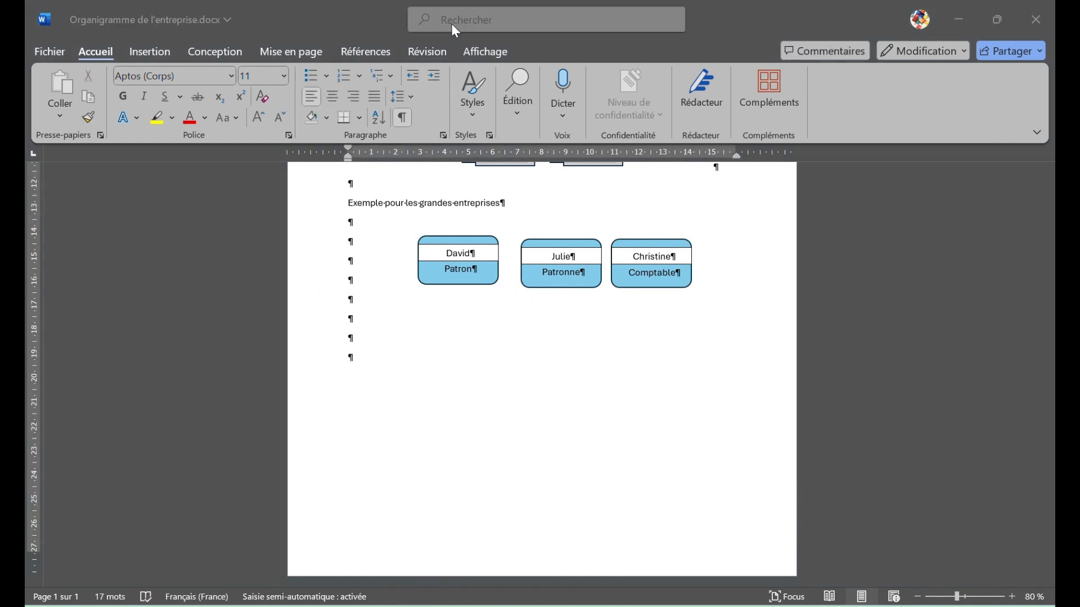
left_click(484, 285)
left_click_drag(490, 293, 471, 368)
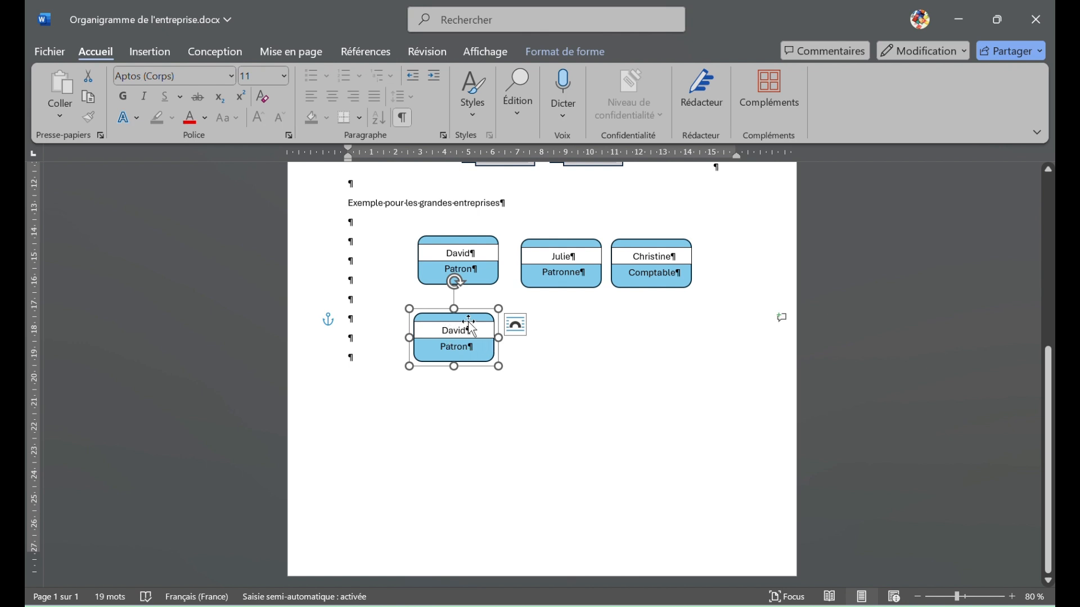
Step: Try filling the whole group of the lower Patron card with orange, and undo the fill
left_click(562, 60)
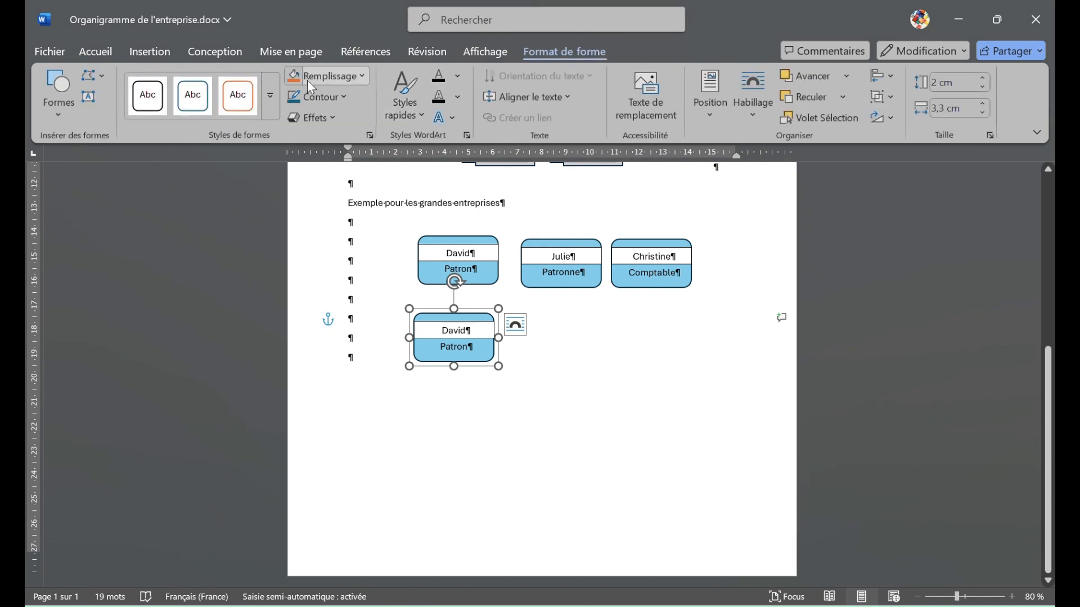
left_click(296, 78)
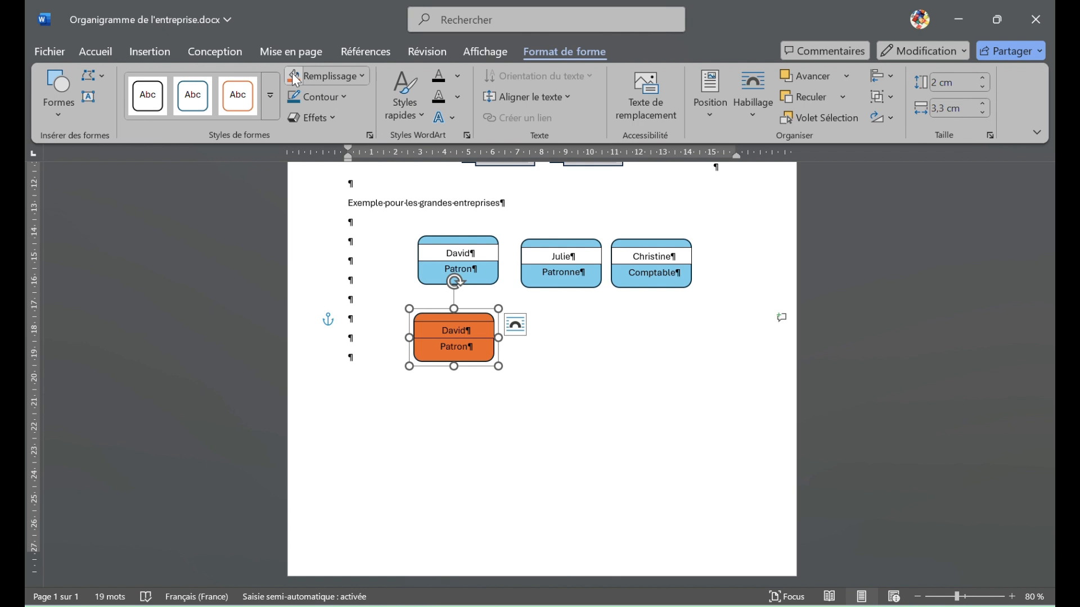
key("ctrl+z")
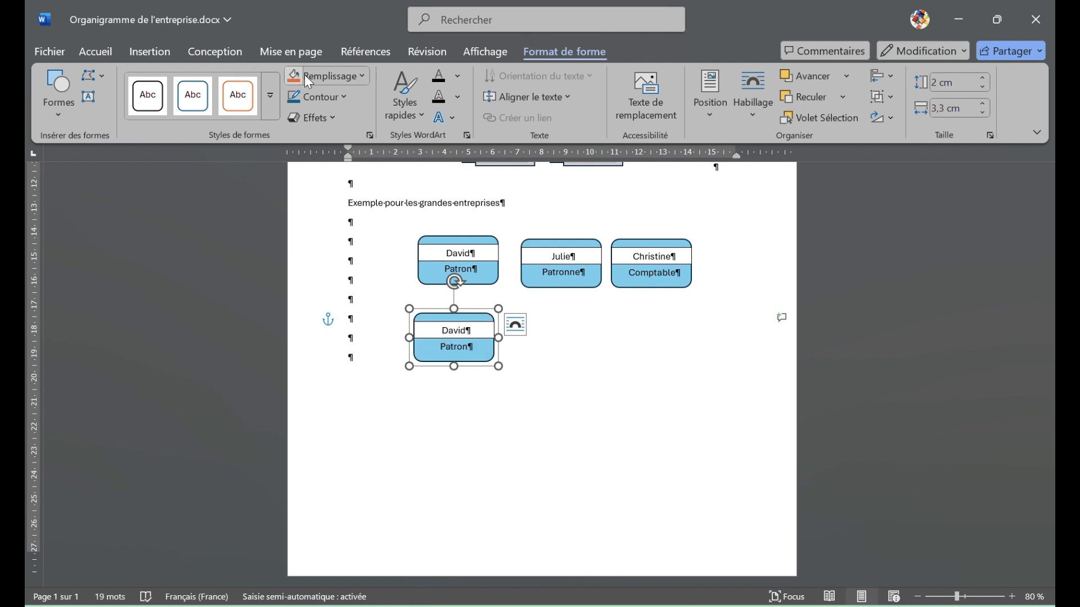
Step: Fill only the lower card's rounded rectangle with orange and change its title to Chef boucher
left_click(482, 348)
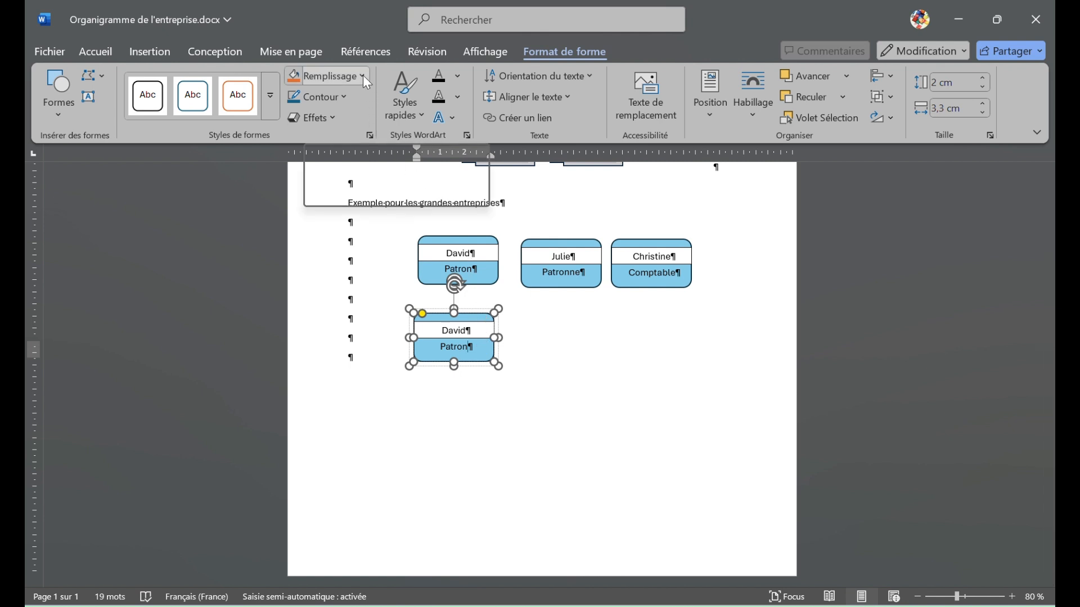
left_click(296, 72)
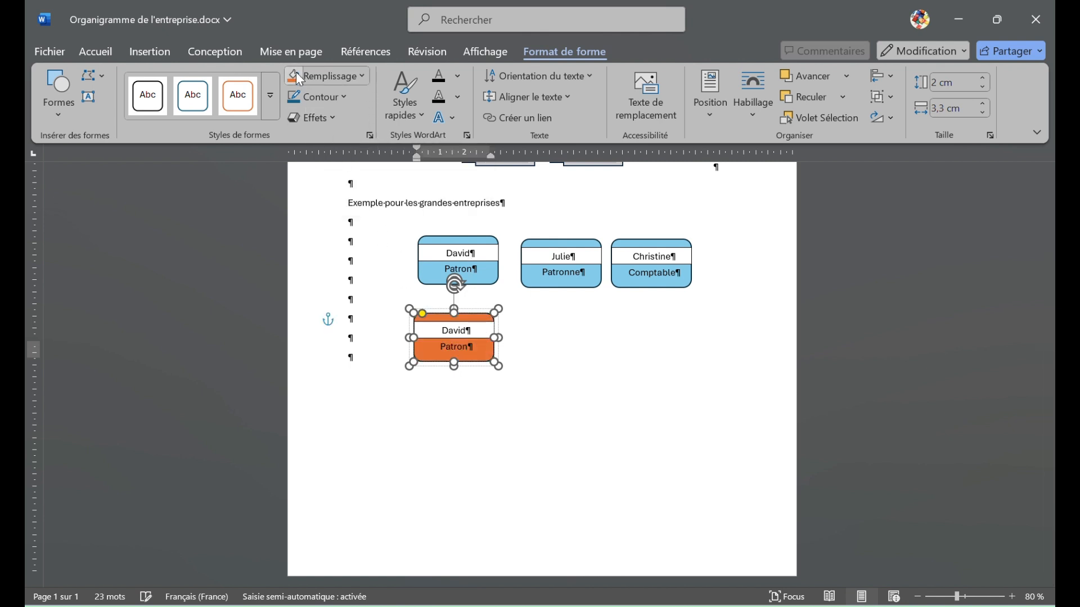
left_click(474, 368)
left_click(473, 348)
key("BackSpace")
key("BackSpace")
type("Chef- boucher")
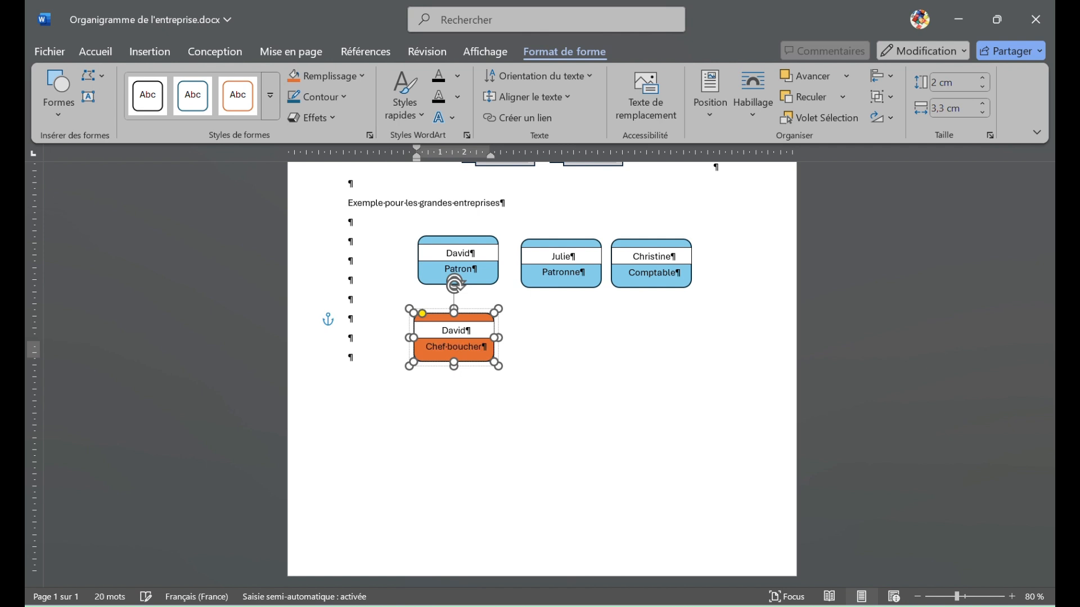